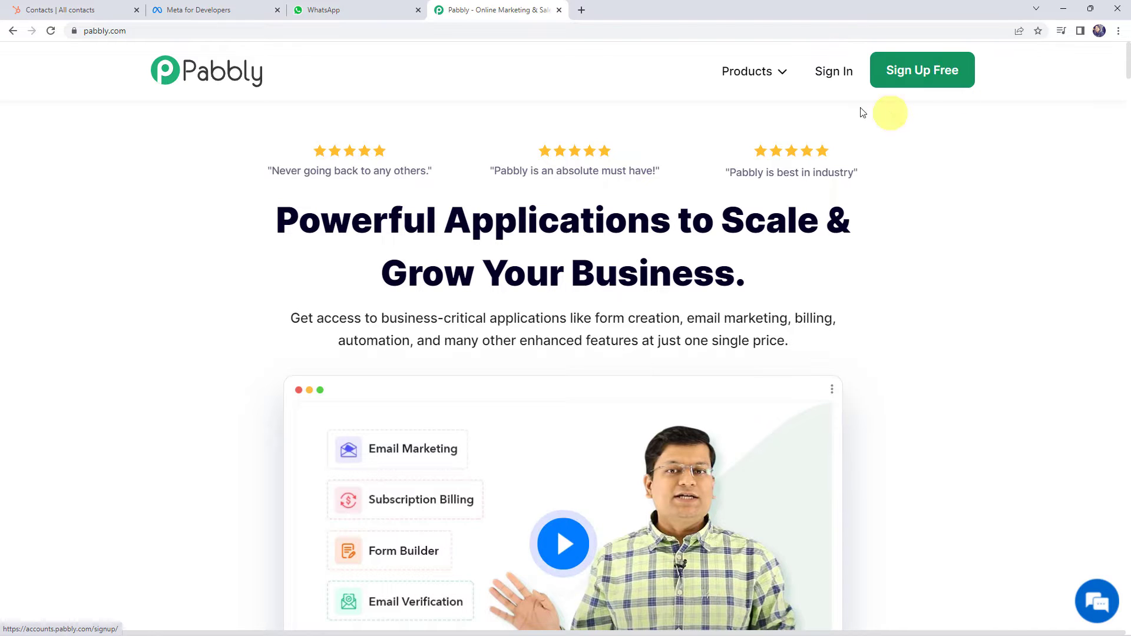
Step: Sign in from the pabbly.com header to reach the All Apps page
{"action": "left_click", "coordinate": [836, 73]}
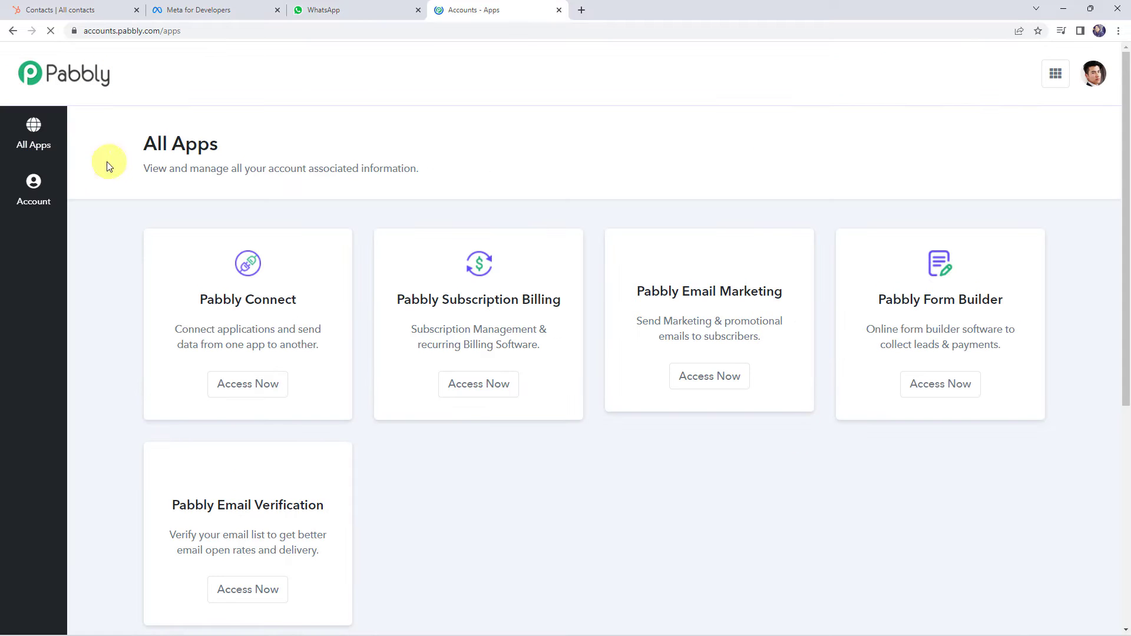
Step: Open Pabbly Connect and create a workflow named 'Send Birthday wishes to Customers from CRM List'
{"action": "left_click", "coordinate": [255, 386]}
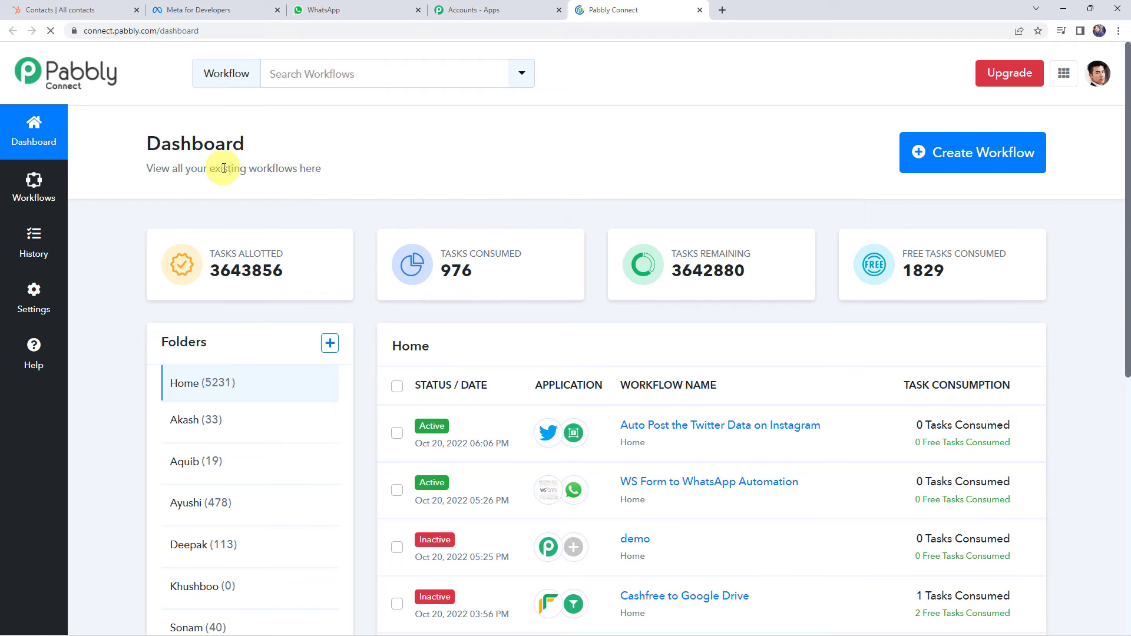
{"action": "scroll", "coordinate": [661, 370], "scroll_direction": "down", "scroll_amount": 6}
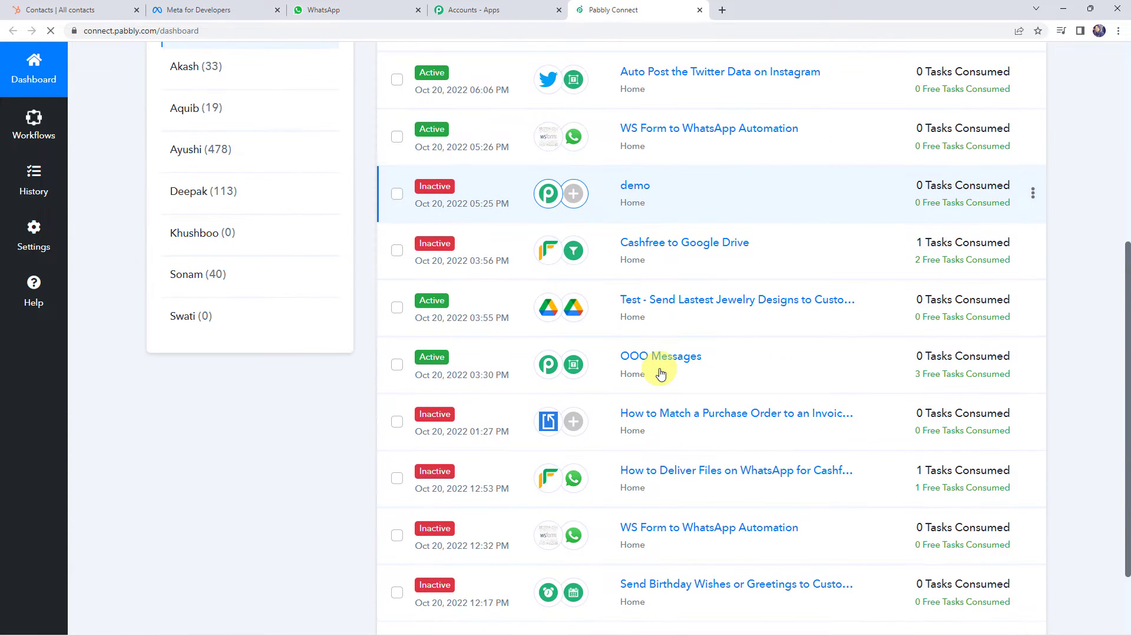
{"action": "scroll", "coordinate": [659, 372], "scroll_direction": "up", "scroll_amount": 6}
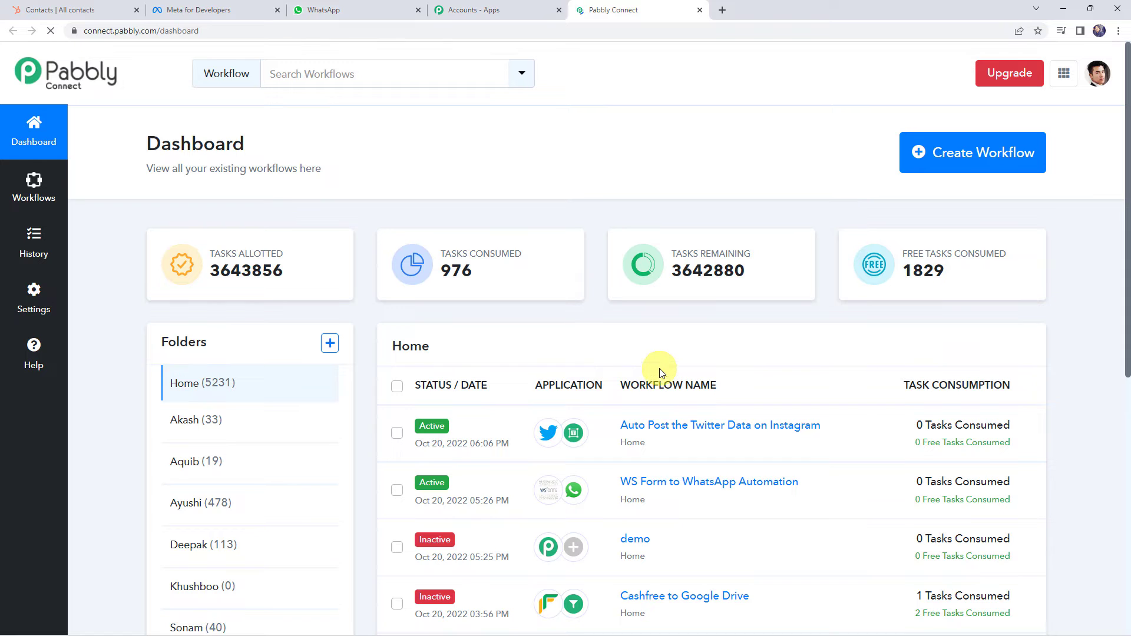
{"action": "left_click", "coordinate": [955, 154]}
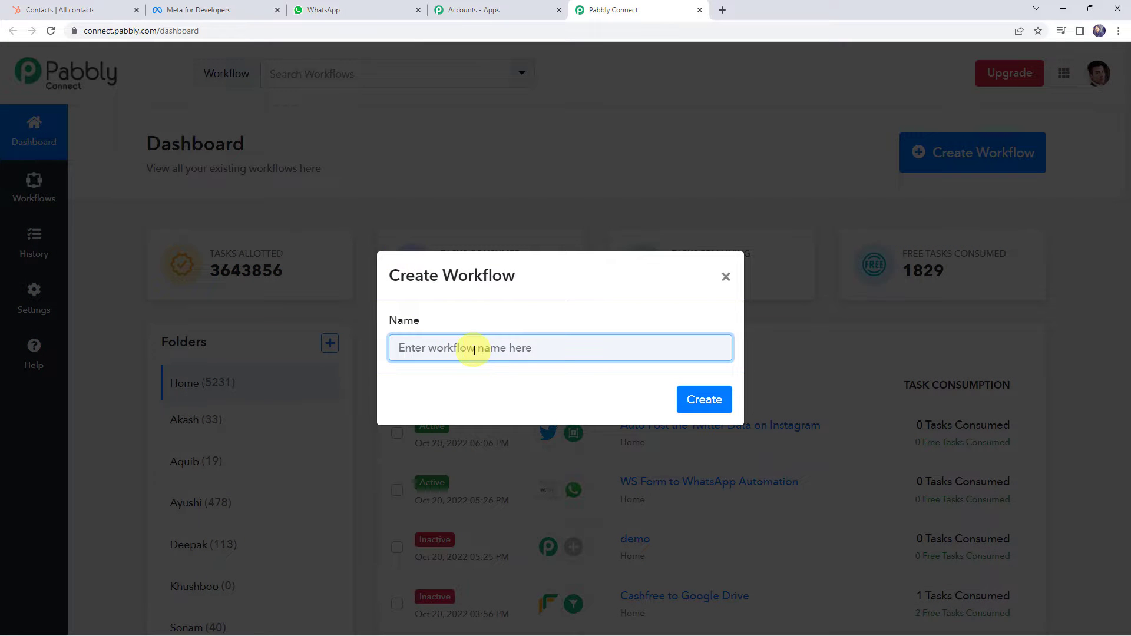
{"action": "type", "text": "Send Birthday wishes to Customers from CRM List"}
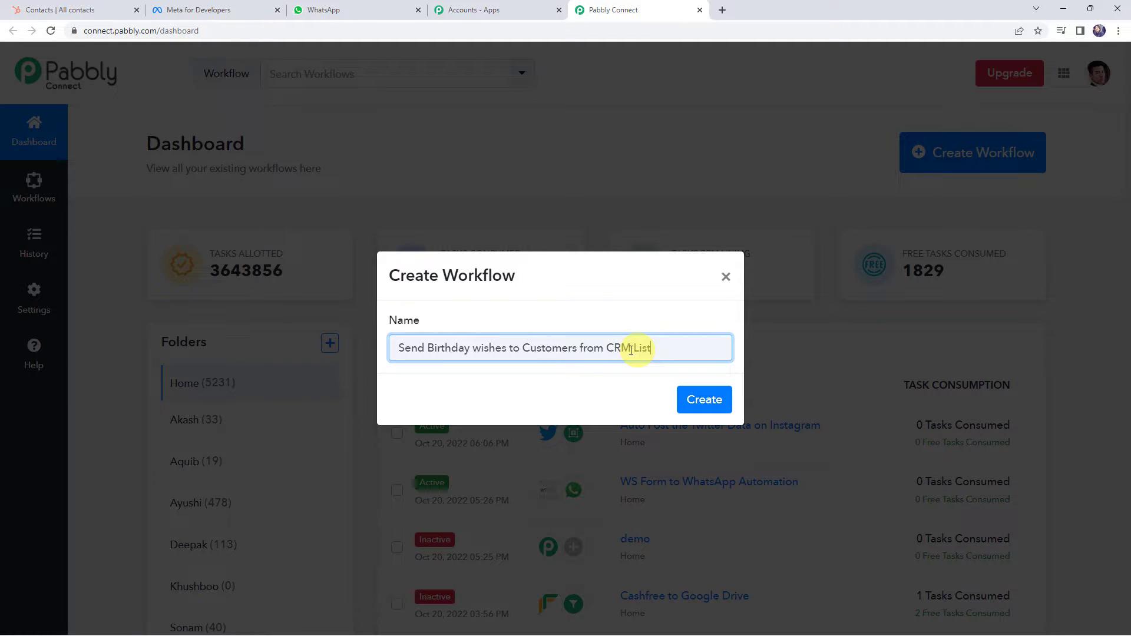
{"action": "left_click", "coordinate": [695, 397]}
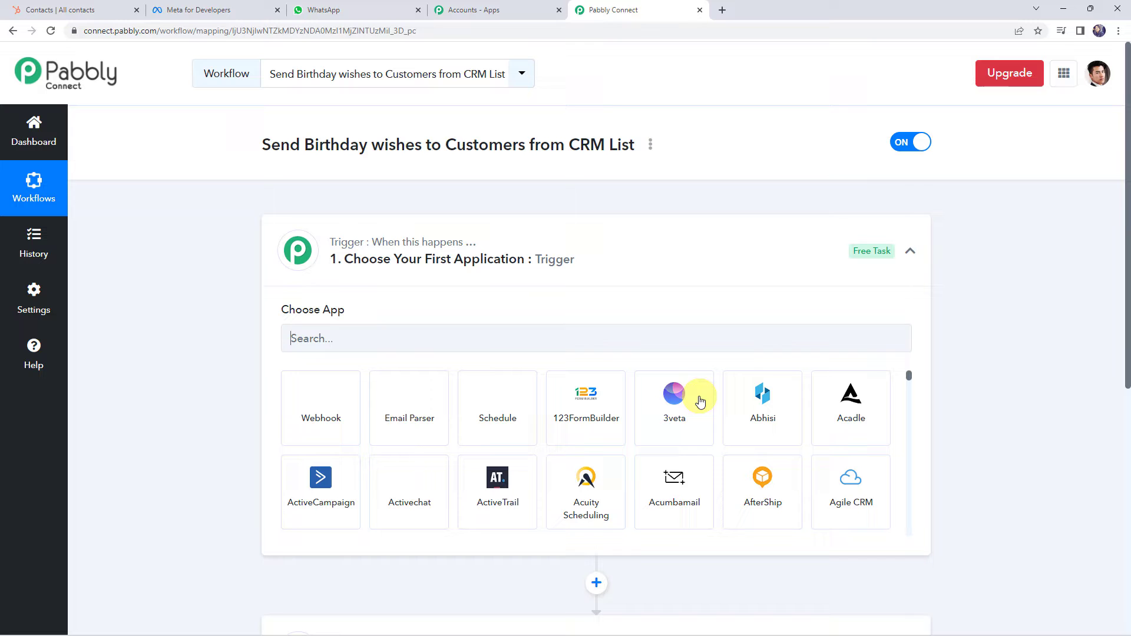
Step: Choose Schedule as the workflow's trigger app
{"action": "left_click", "coordinate": [576, 263]}
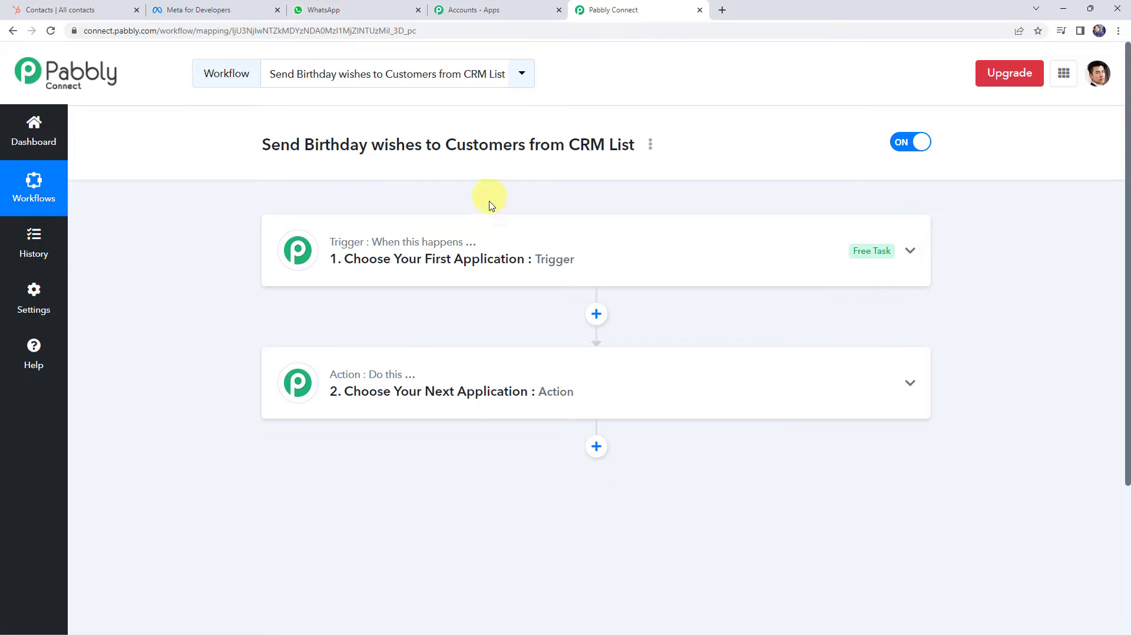
{"action": "left_click", "coordinate": [576, 260]}
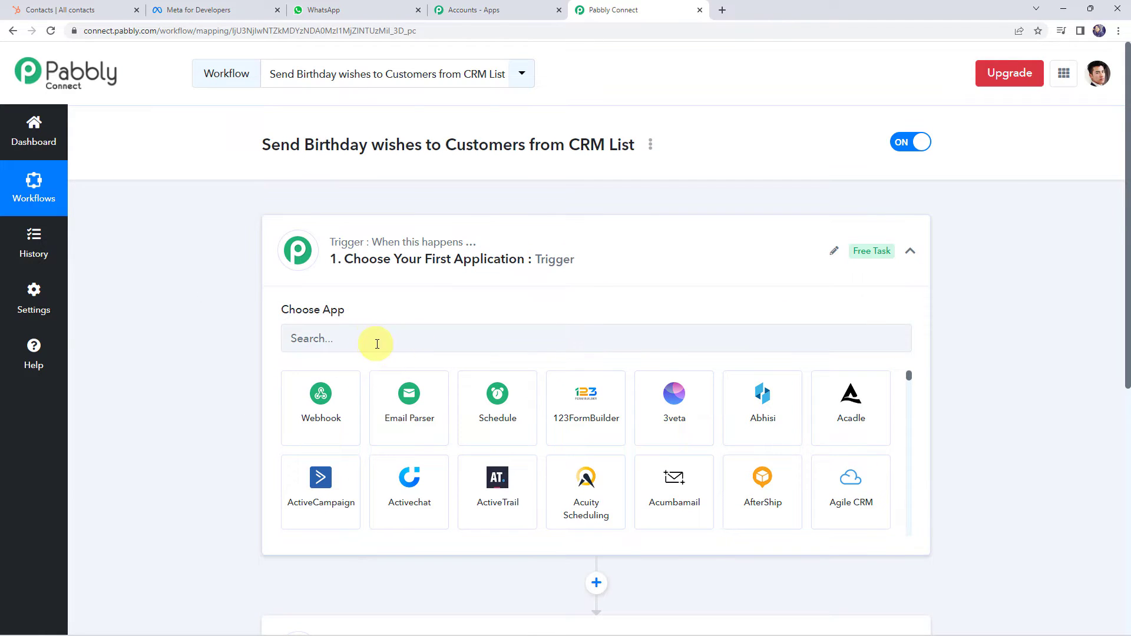
{"action": "left_click", "coordinate": [376, 340]}
{"action": "left_click", "coordinate": [519, 408]}
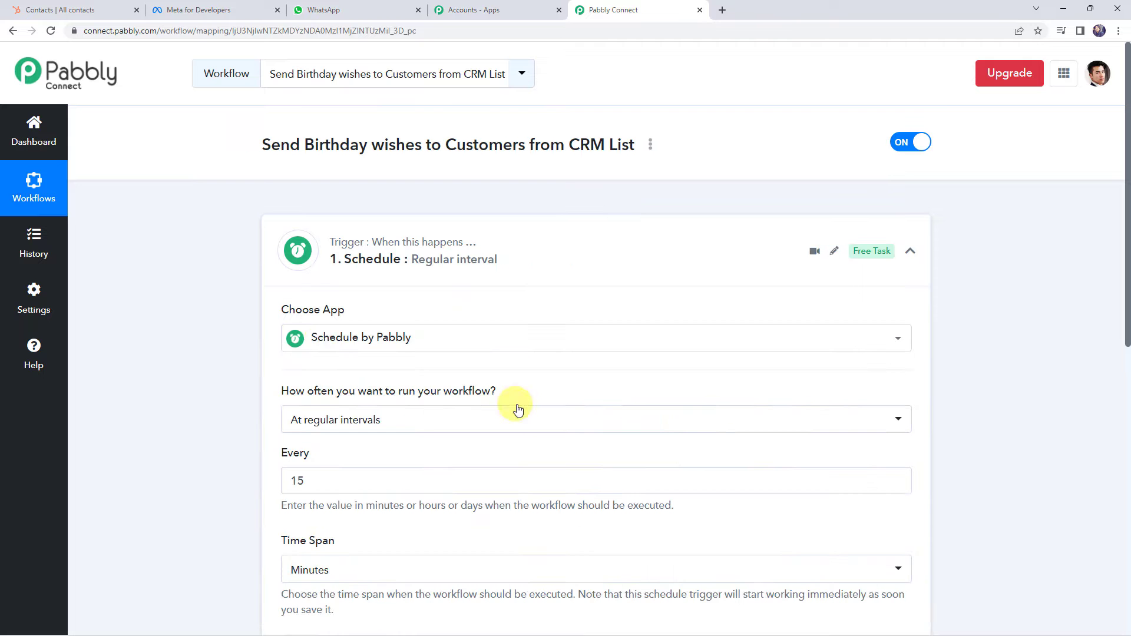
{"action": "scroll", "coordinate": [209, 351], "scroll_direction": "down", "scroll_amount": 2}
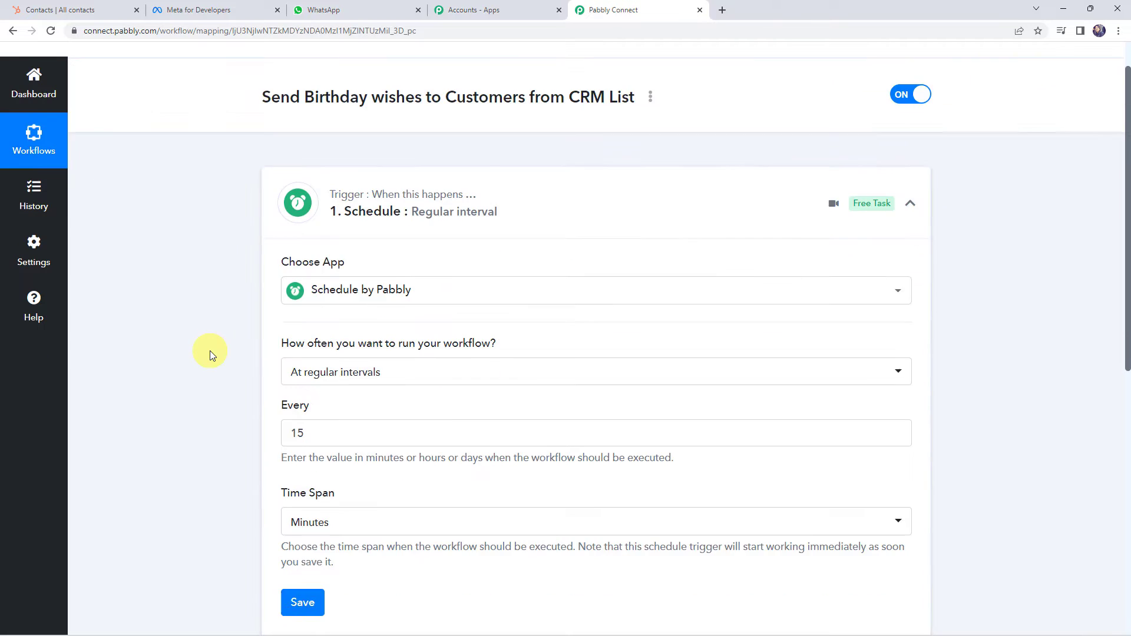
{"action": "mouse_move", "coordinate": [461, 283]}
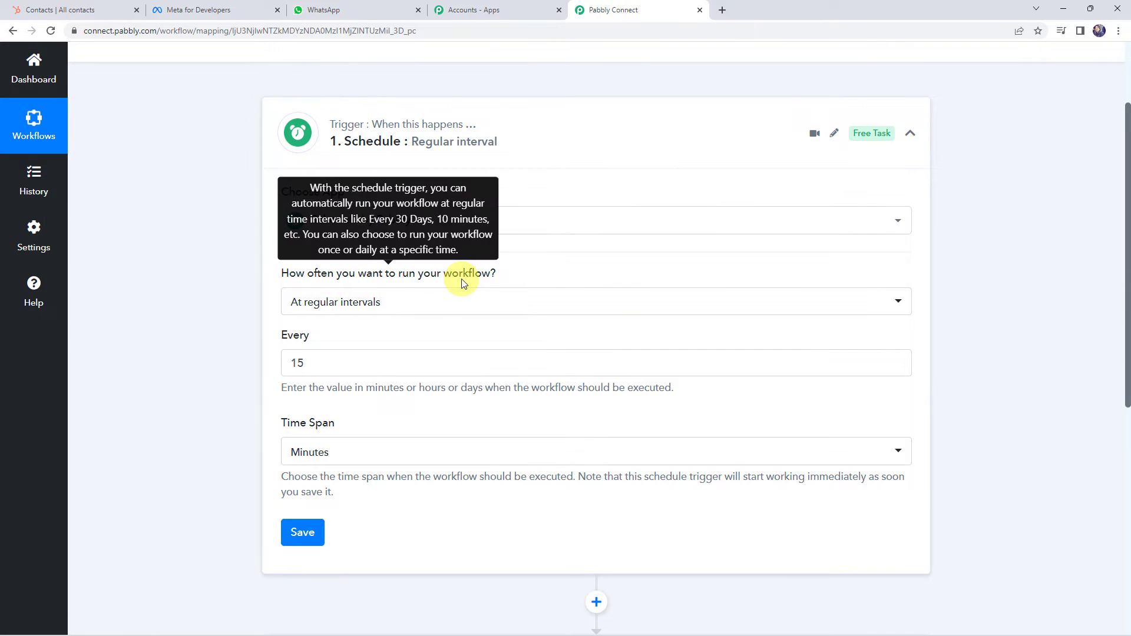
Step: Set the schedule to run every day at 10:00 and save it
{"action": "left_click", "coordinate": [311, 308]}
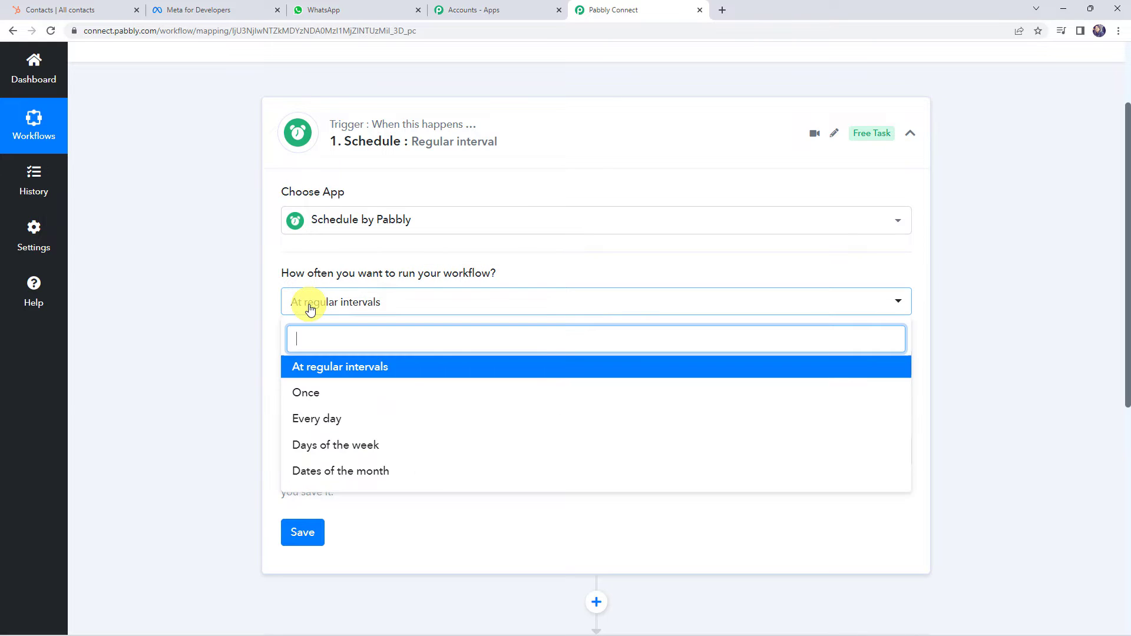
{"action": "left_click", "coordinate": [304, 420]}
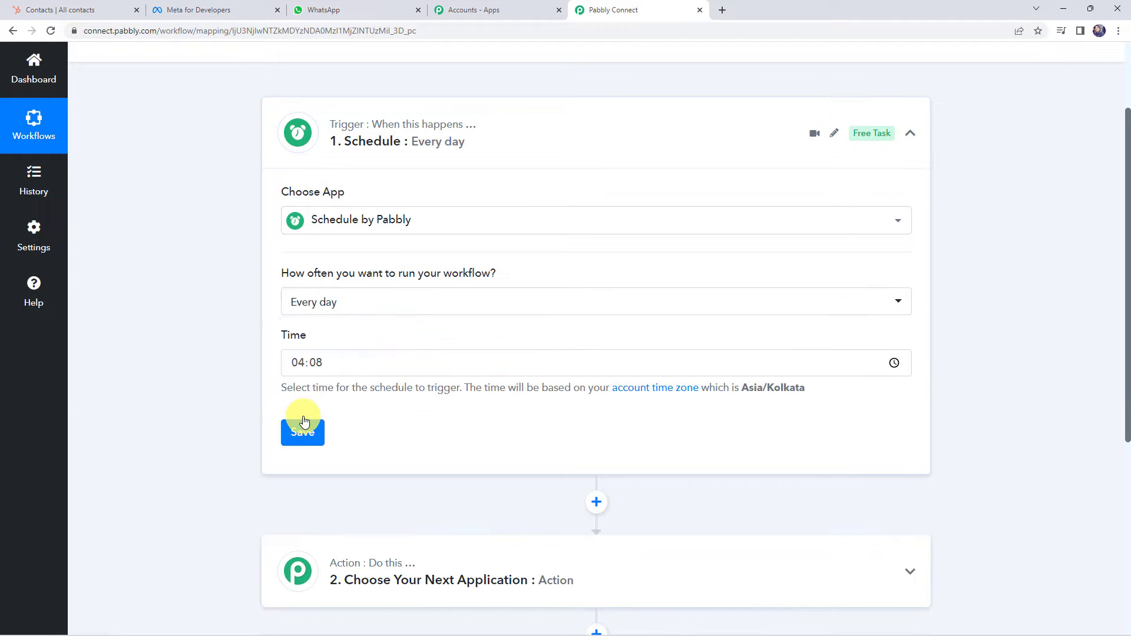
{"action": "left_click", "coordinate": [299, 369]}
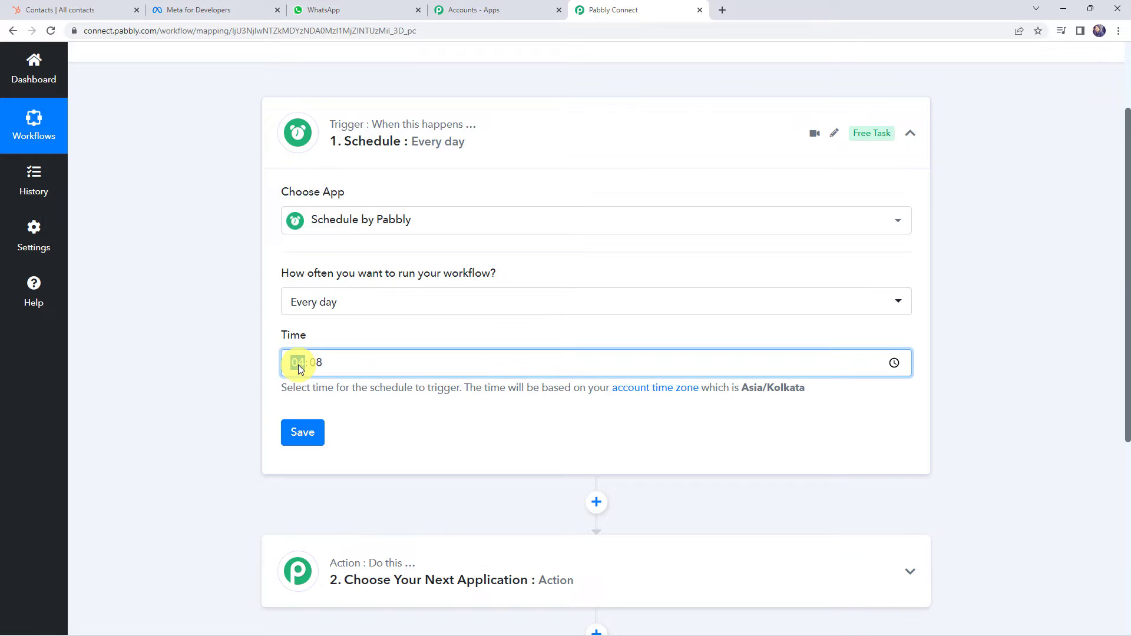
{"action": "type", "text": "10"}
{"action": "left_click", "coordinate": [300, 433]}
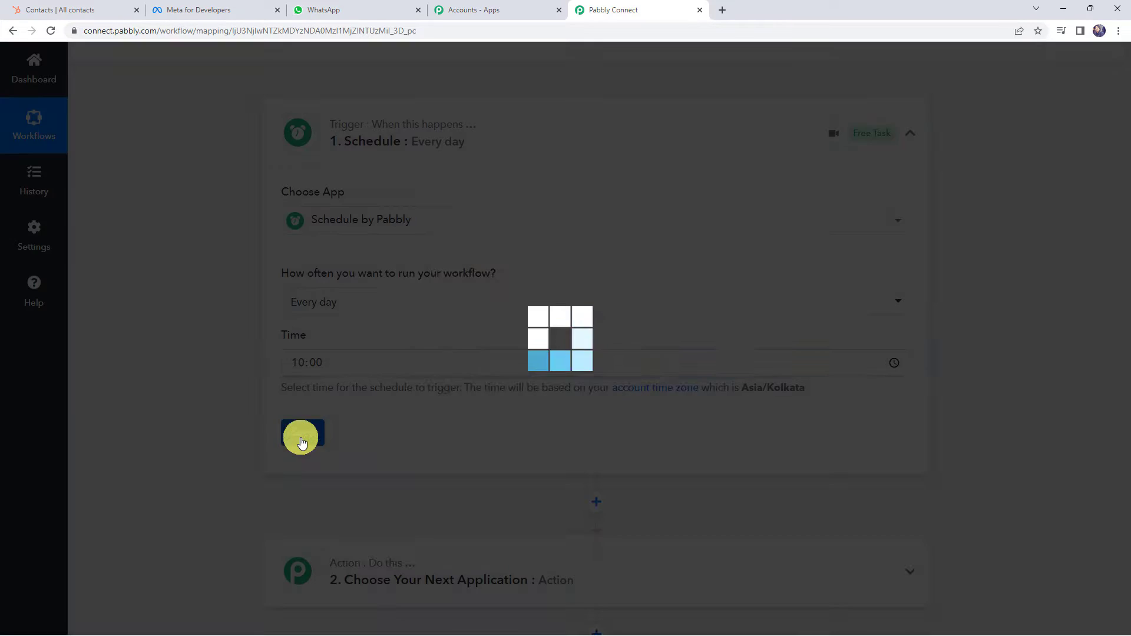
{"action": "left_click", "coordinate": [565, 404]}
{"action": "scroll", "coordinate": [588, 361], "scroll_direction": "down", "scroll_amount": 2}
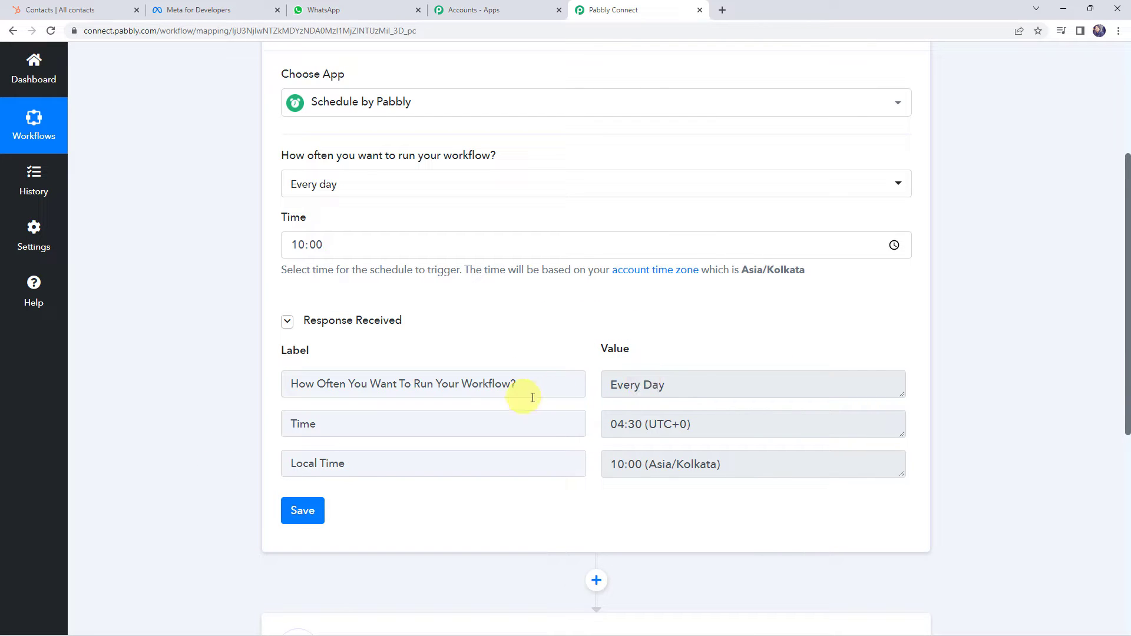
{"action": "left_click", "coordinate": [686, 381]}
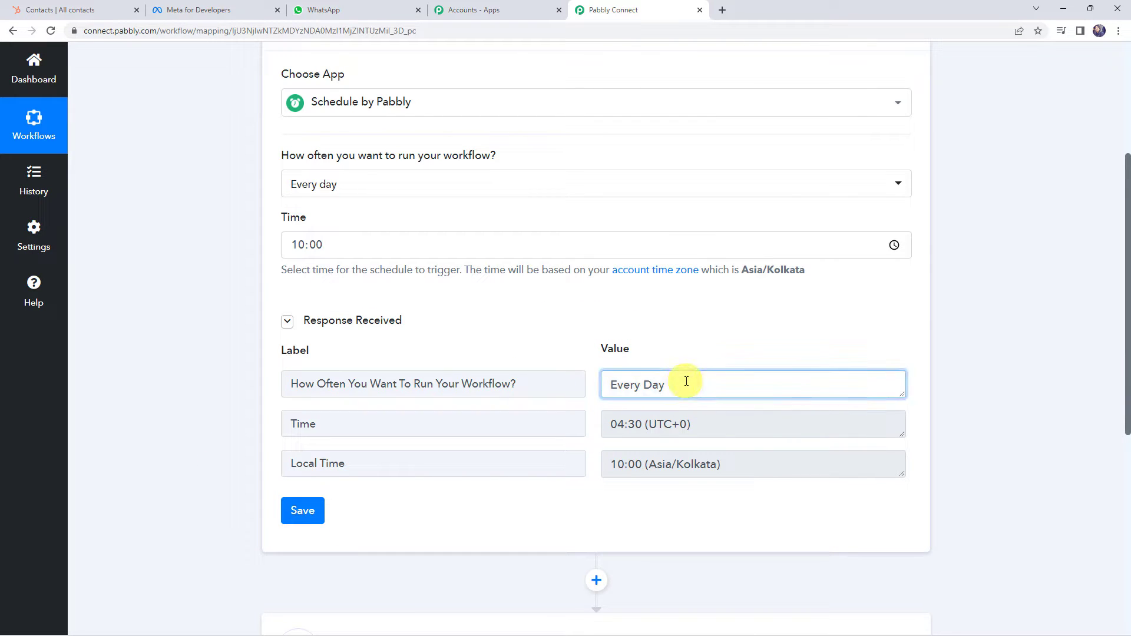
{"action": "left_click_drag", "start_coordinate": [642, 464], "coordinate": [589, 463]}
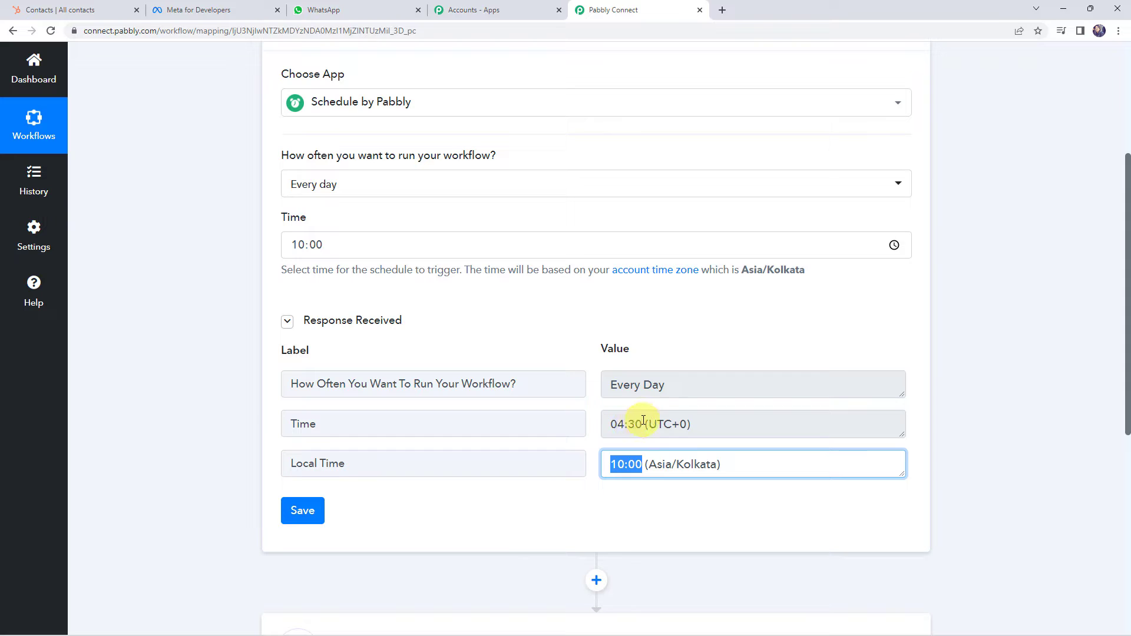
{"action": "left_click_drag", "start_coordinate": [644, 421], "coordinate": [573, 416]}
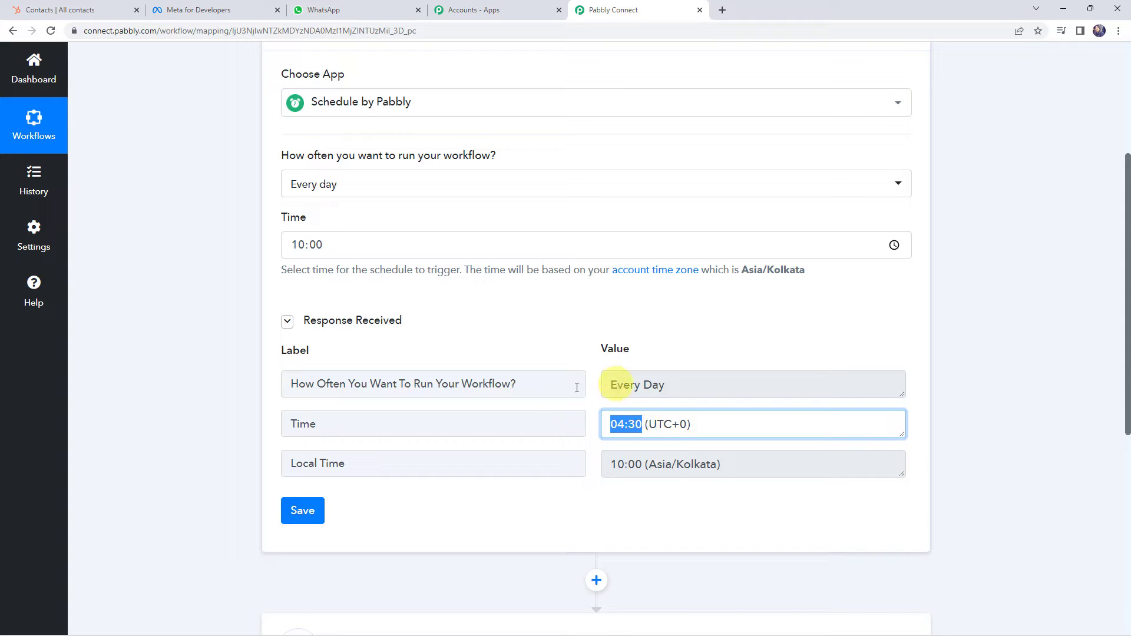
{"action": "scroll", "coordinate": [213, 437], "scroll_direction": "down", "scroll_amount": 4}
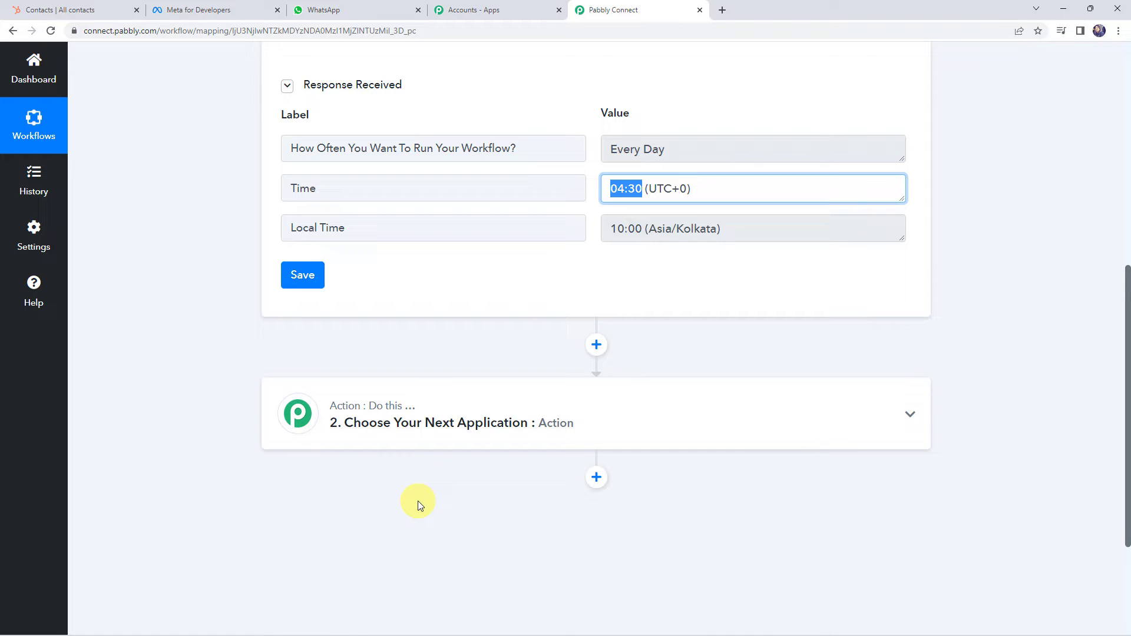
{"action": "scroll", "coordinate": [218, 369], "scroll_direction": "down", "scroll_amount": 2}
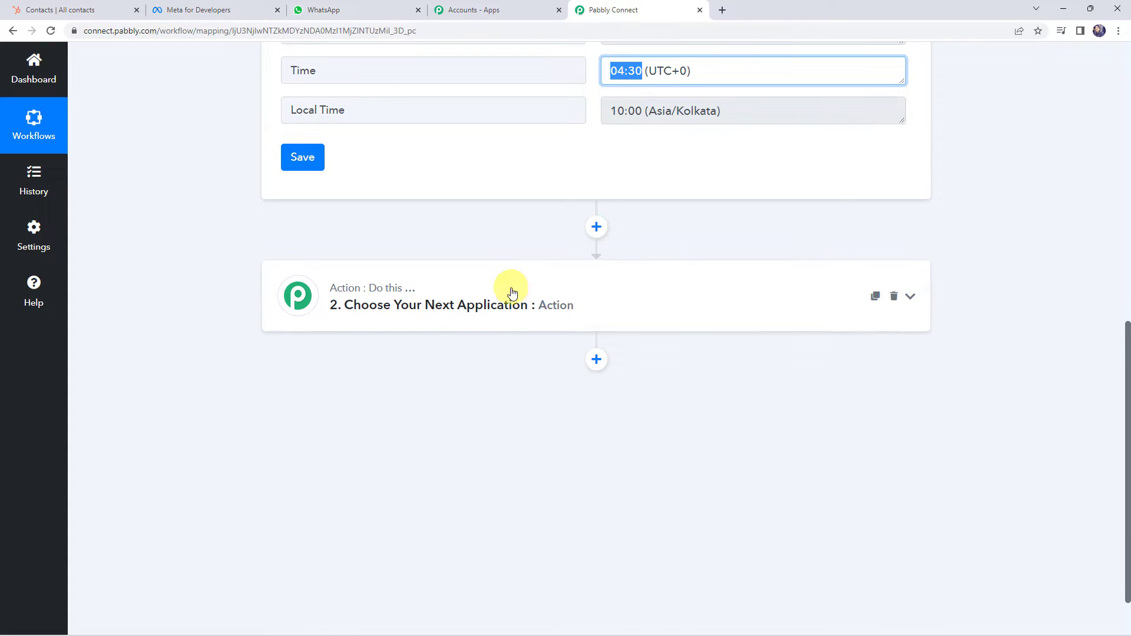
Step: Add a connected Date/Time Formatter action using the Current Date event
{"action": "left_click", "coordinate": [505, 292]}
{"action": "scroll", "coordinate": [510, 301], "scroll_direction": "down", "scroll_amount": 3}
{"action": "scroll", "coordinate": [510, 301], "scroll_direction": "down", "scroll_amount": 1}
{"action": "left_click", "coordinate": [397, 208]}
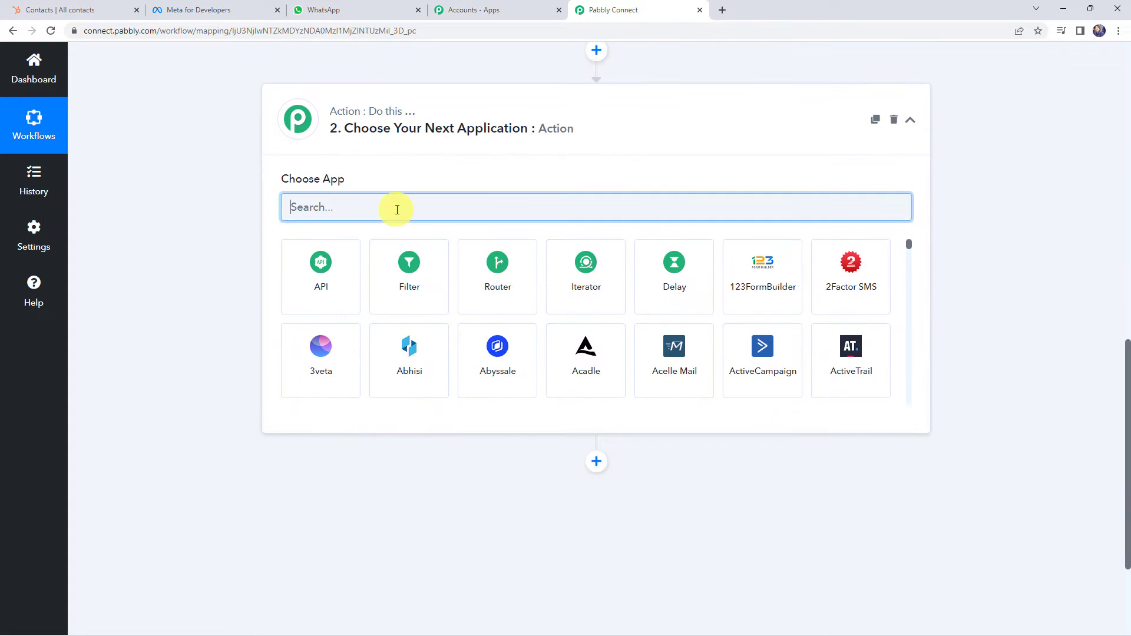
{"action": "type", "text": "date"}
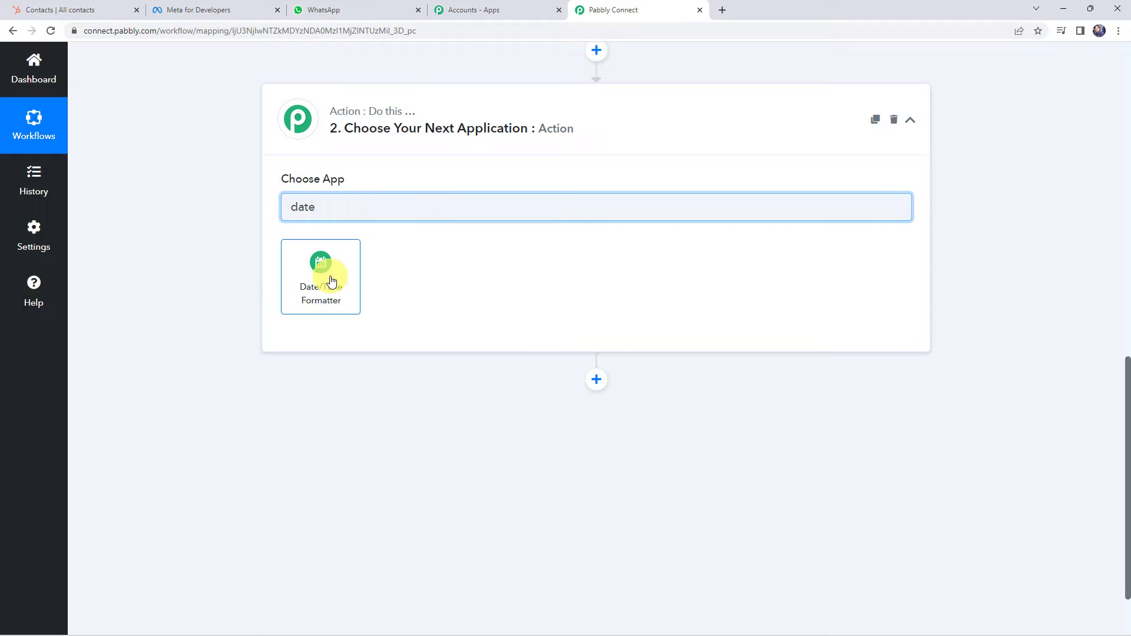
{"action": "left_click", "coordinate": [329, 277]}
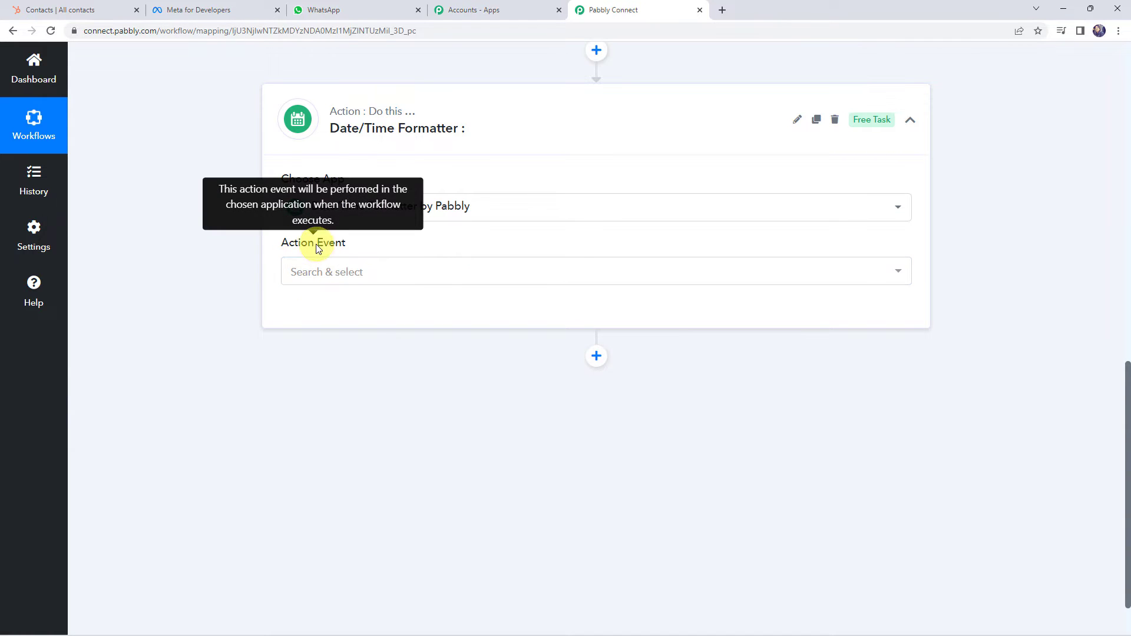
{"action": "left_click", "coordinate": [317, 280]}
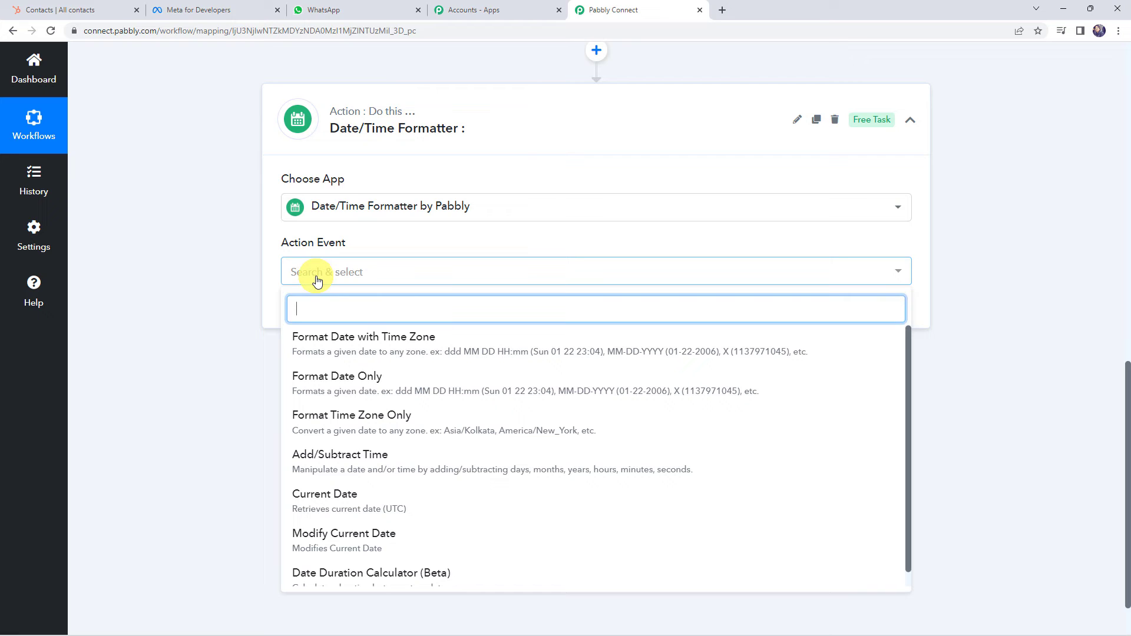
{"action": "left_click", "coordinate": [311, 502]}
{"action": "left_click", "coordinate": [295, 311]}
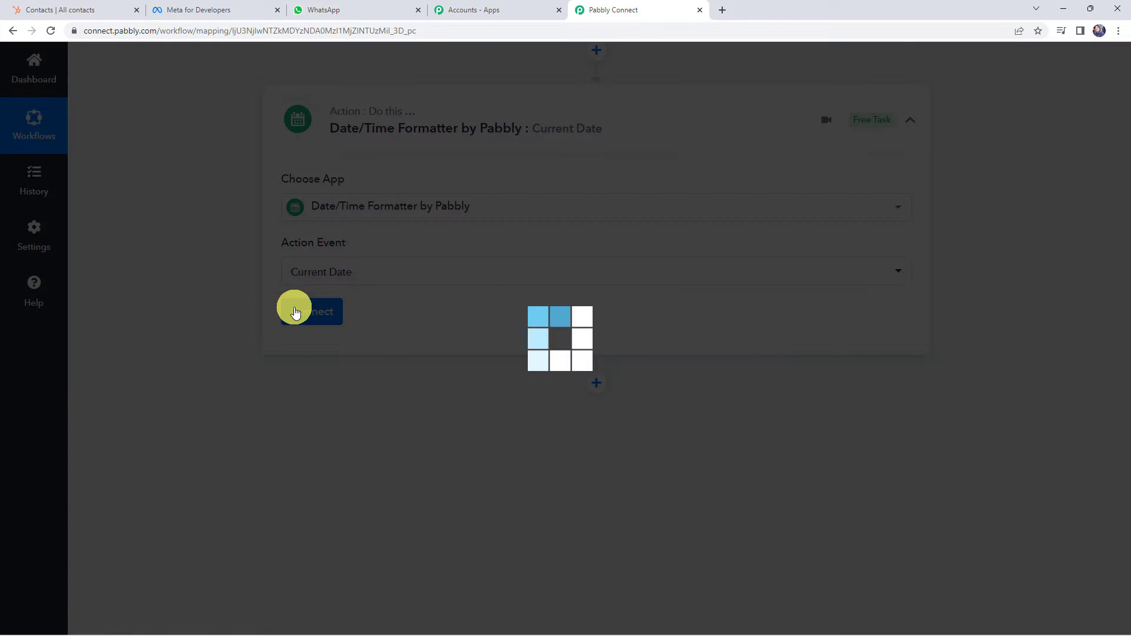
Step: Set the format to DD/MM/YYYY, test it returning 21/10/2022, then view HubSpot contacts
{"action": "scroll", "coordinate": [254, 320], "scroll_direction": "down", "scroll_amount": 2}
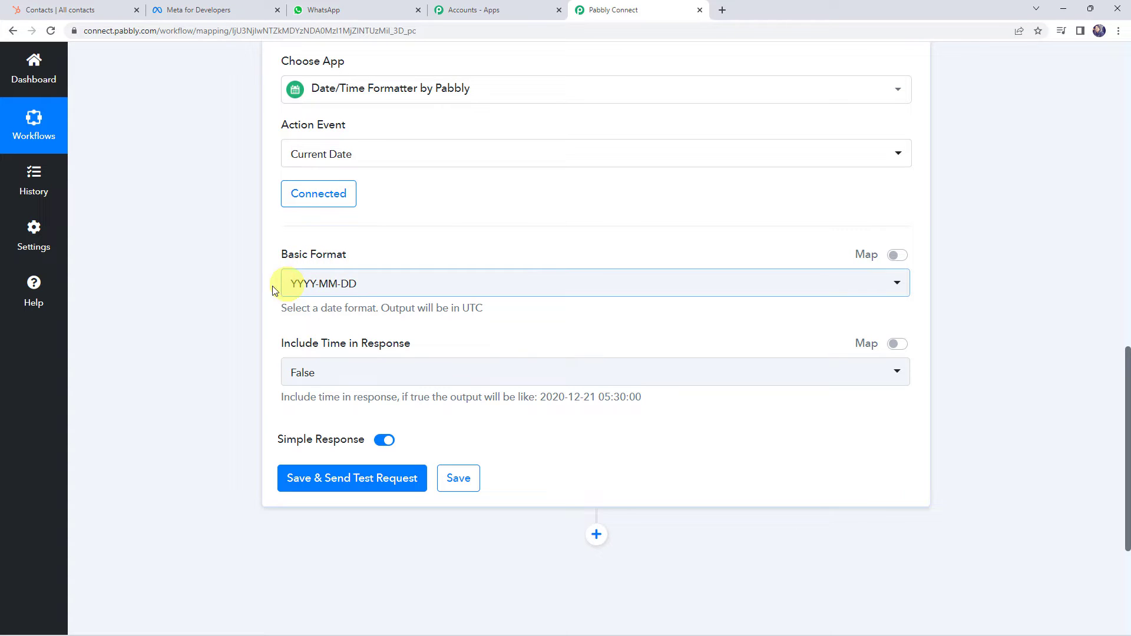
{"action": "left_click", "coordinate": [328, 291]}
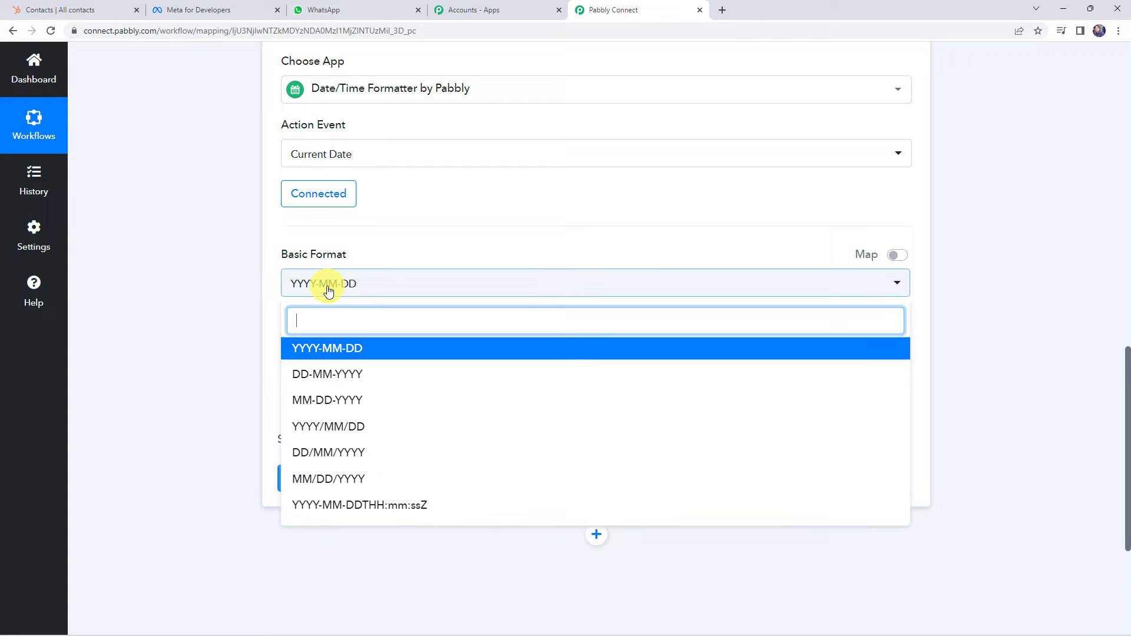
{"action": "left_click", "coordinate": [332, 454]}
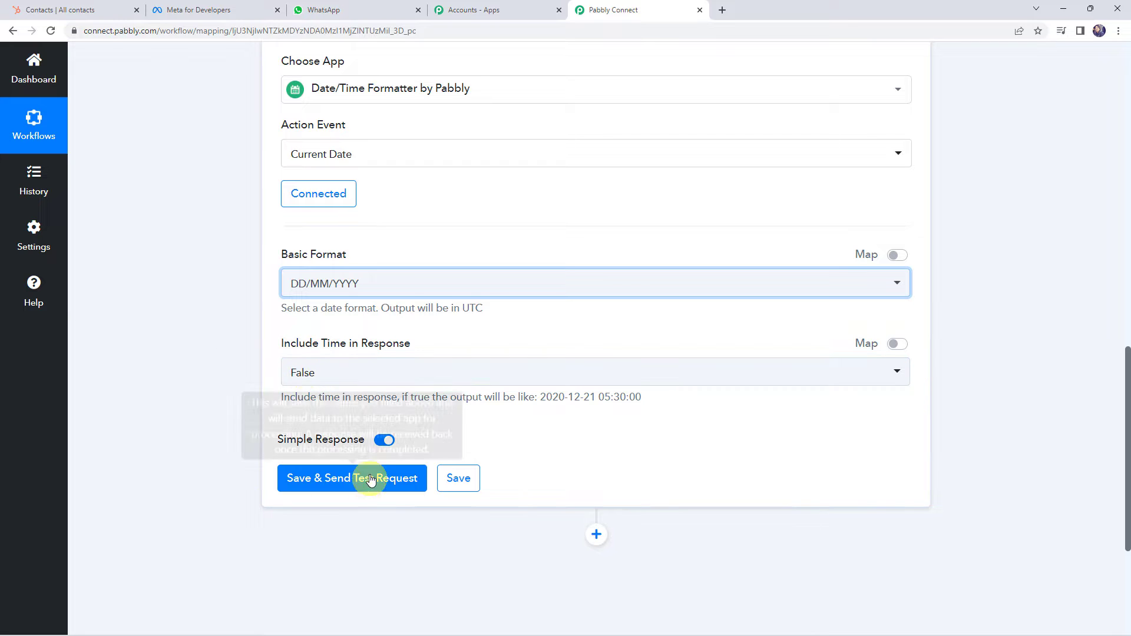
{"action": "left_click", "coordinate": [326, 478]}
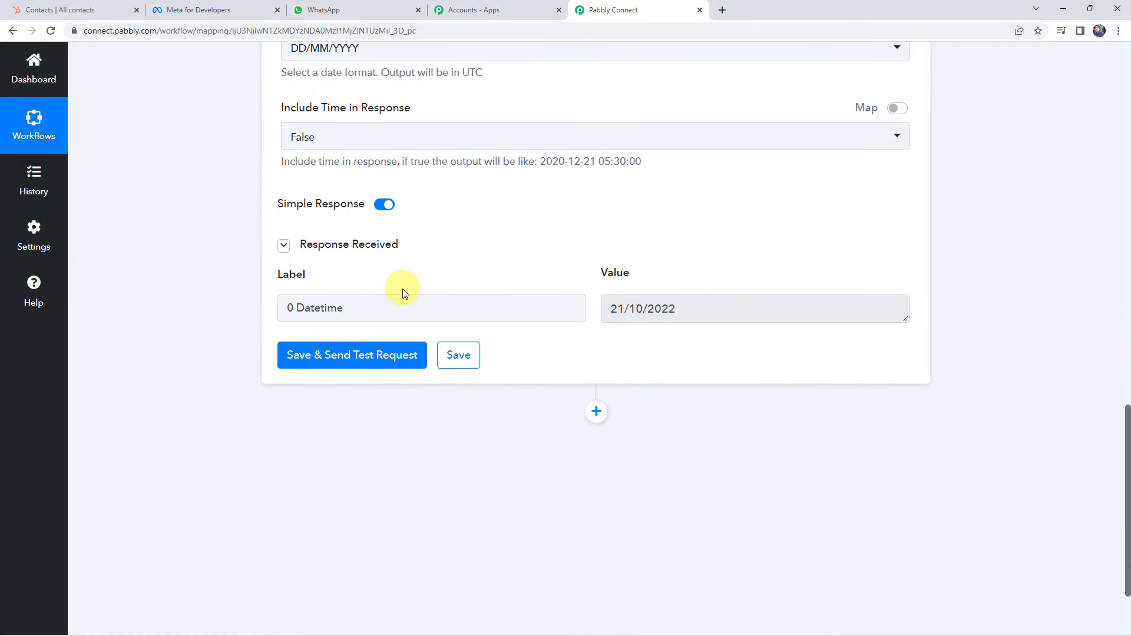
{"action": "left_click_drag", "start_coordinate": [607, 309], "coordinate": [702, 309]}
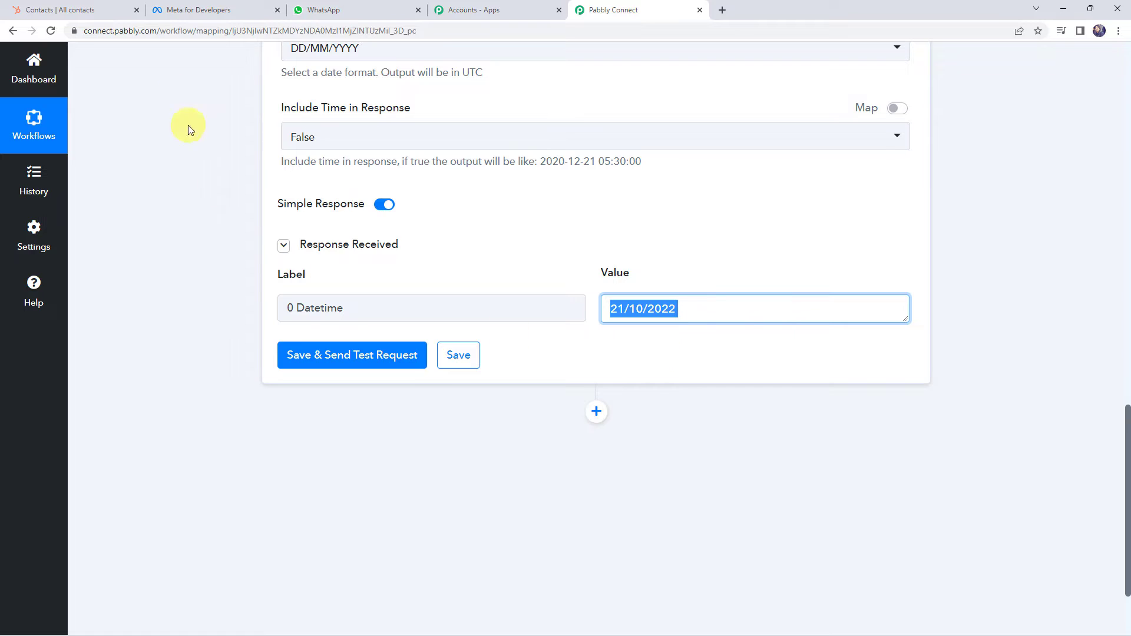
{"action": "left_click", "coordinate": [75, 5]}
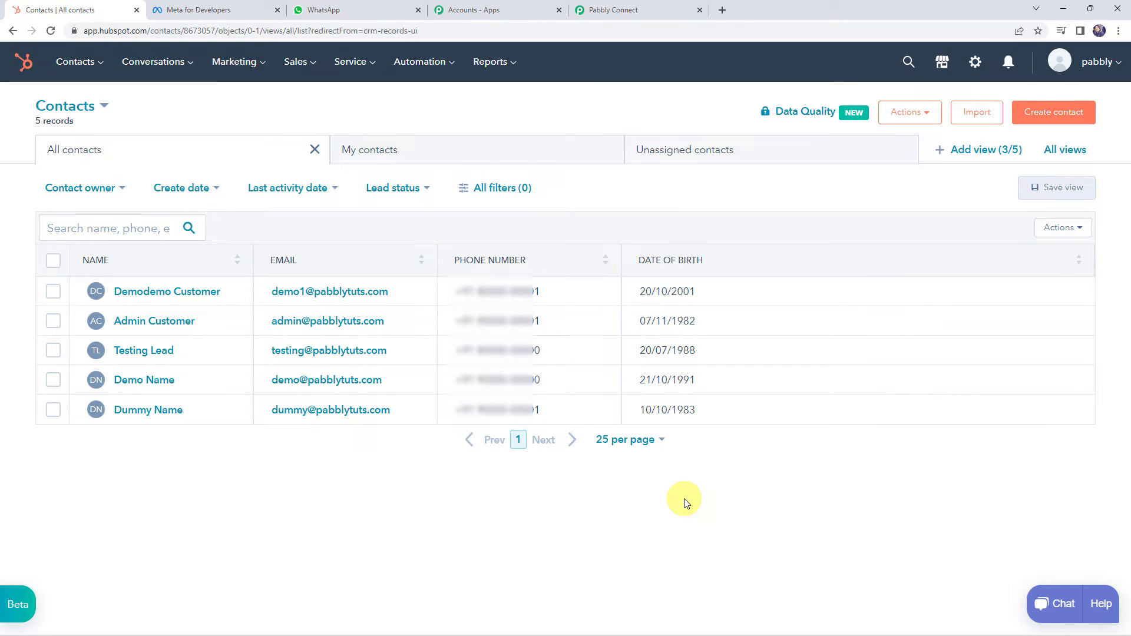
Step: Highlight the year in the first contact's date of birth, then return to Pabbly Connect
{"action": "left_click", "coordinate": [670, 291]}
{"action": "left_click_drag", "start_coordinate": [670, 291], "coordinate": [708, 294]}
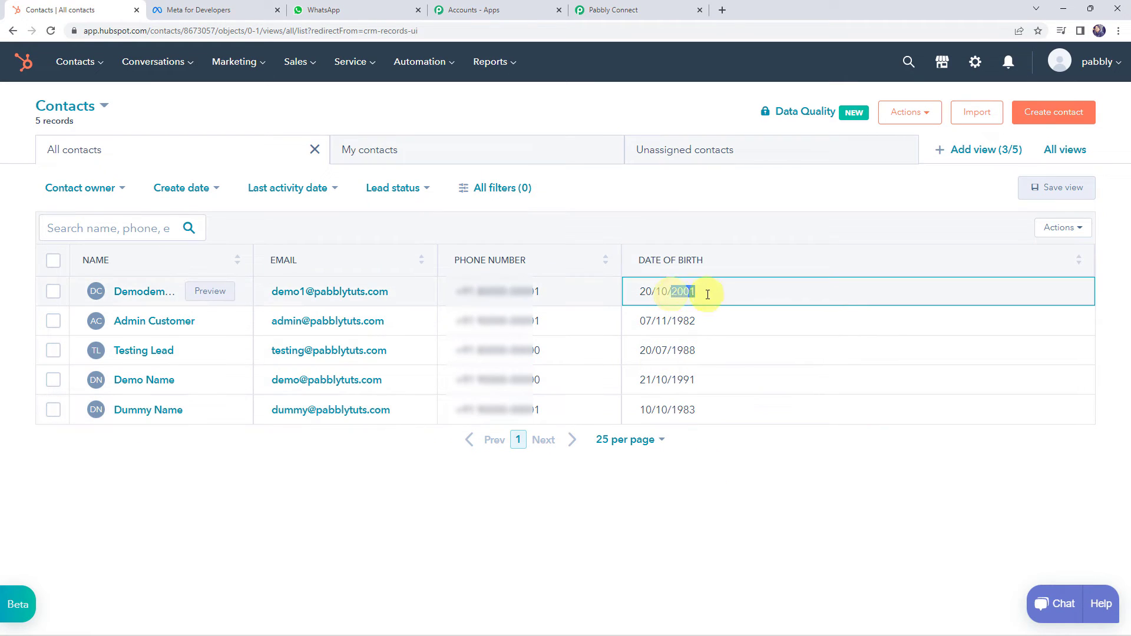
{"action": "left_click", "coordinate": [613, 9]}
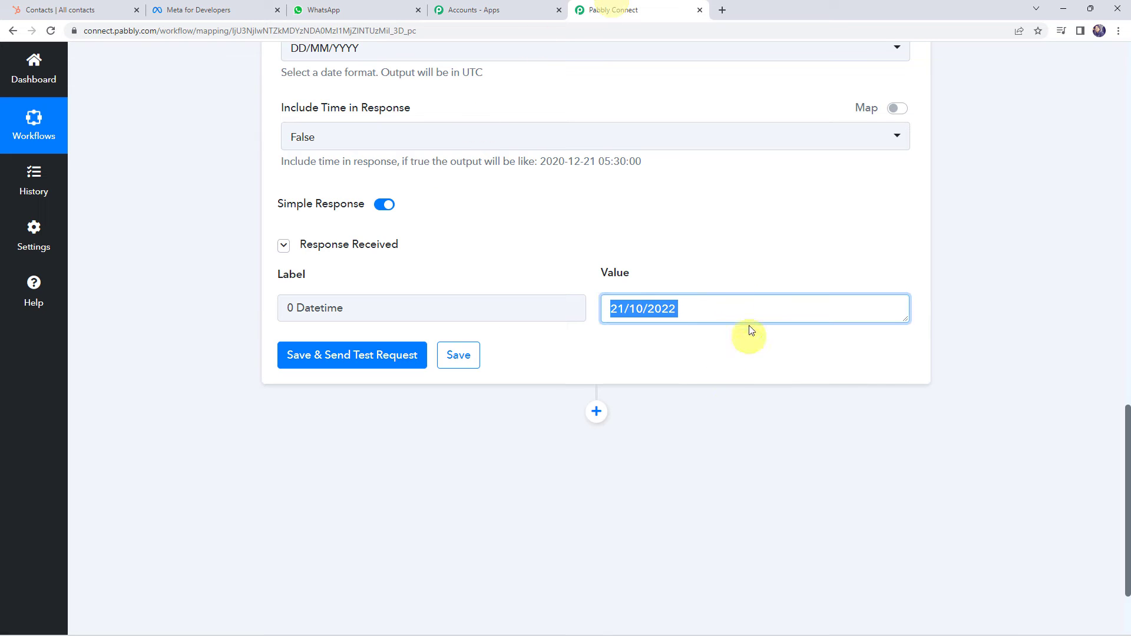
{"action": "left_click", "coordinate": [641, 311]}
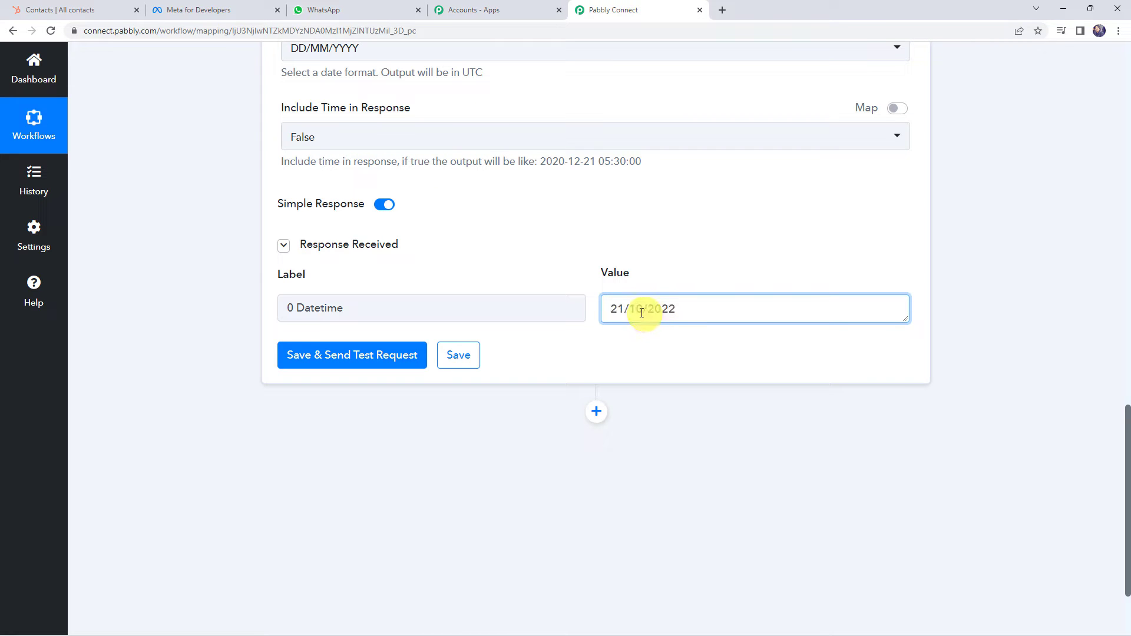
{"action": "left_click_drag", "start_coordinate": [609, 307], "coordinate": [646, 308]}
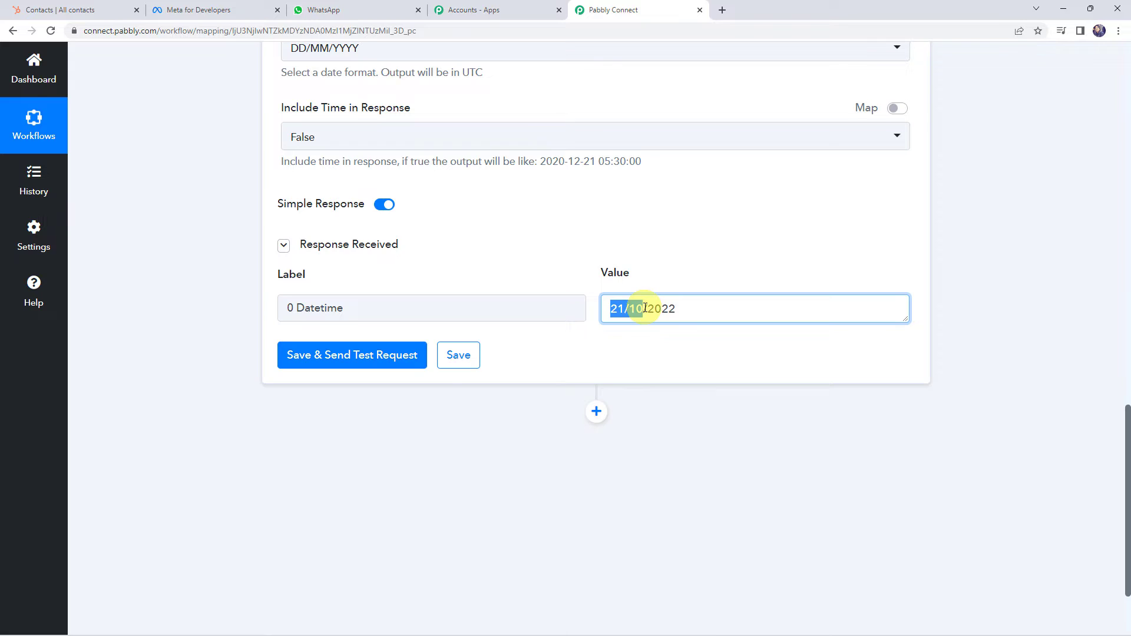
{"action": "left_click", "coordinate": [654, 344]}
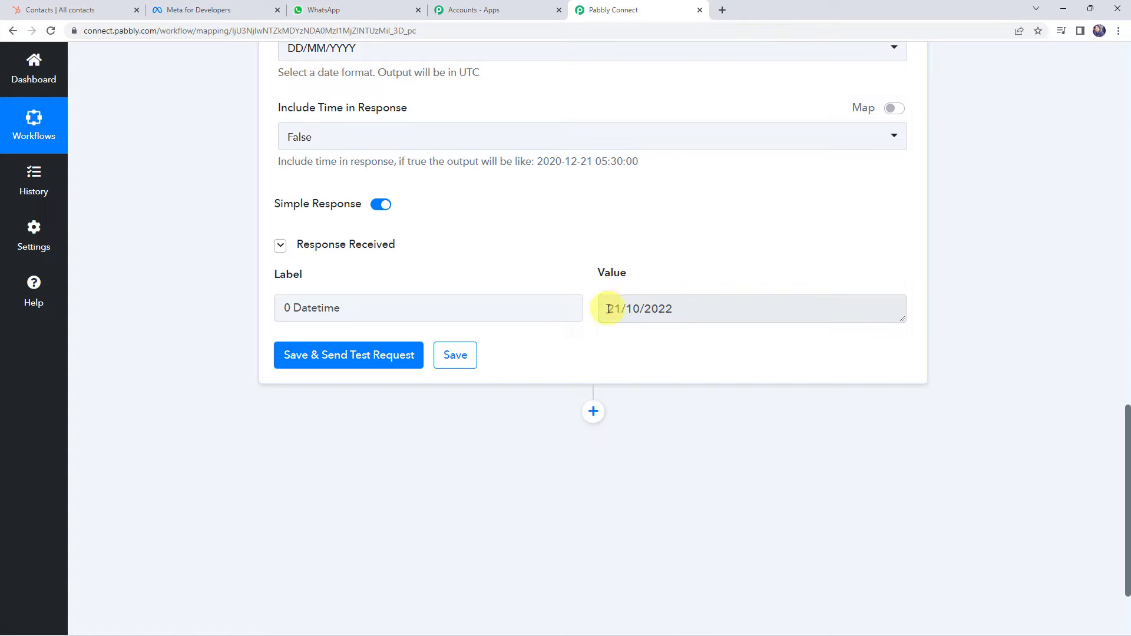
{"action": "left_click_drag", "start_coordinate": [607, 309], "coordinate": [642, 309]}
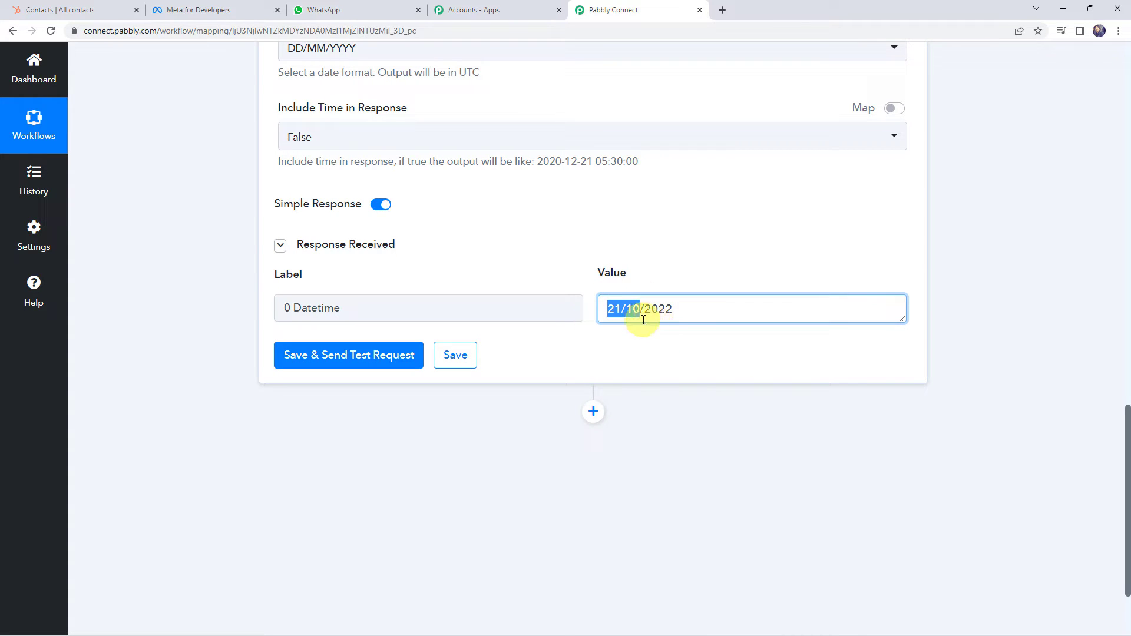
{"action": "scroll", "coordinate": [460, 468], "scroll_direction": "down", "scroll_amount": 2}
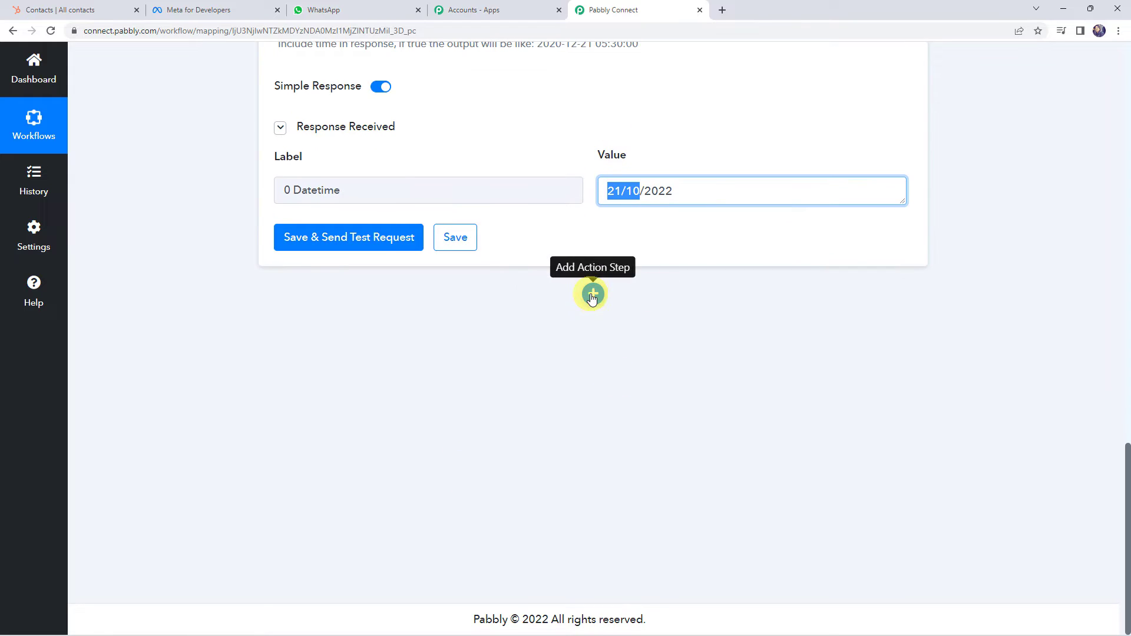
Step: Add a Text Formatter action with the Split Text event and connect it
{"action": "left_click", "coordinate": [592, 294]}
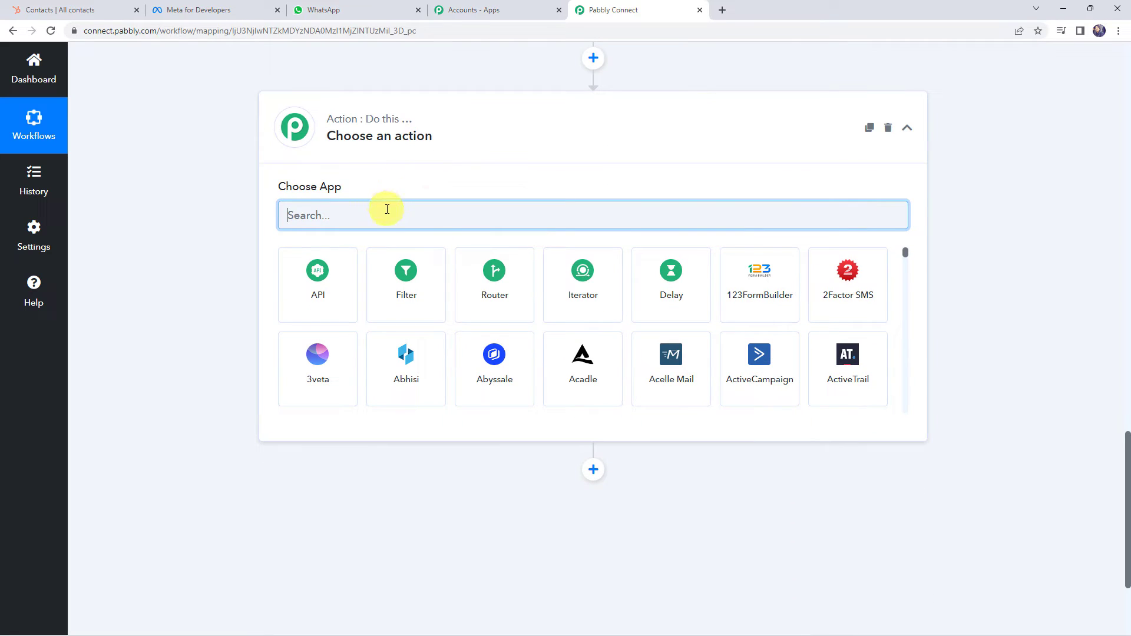
{"action": "type", "text": "text"}
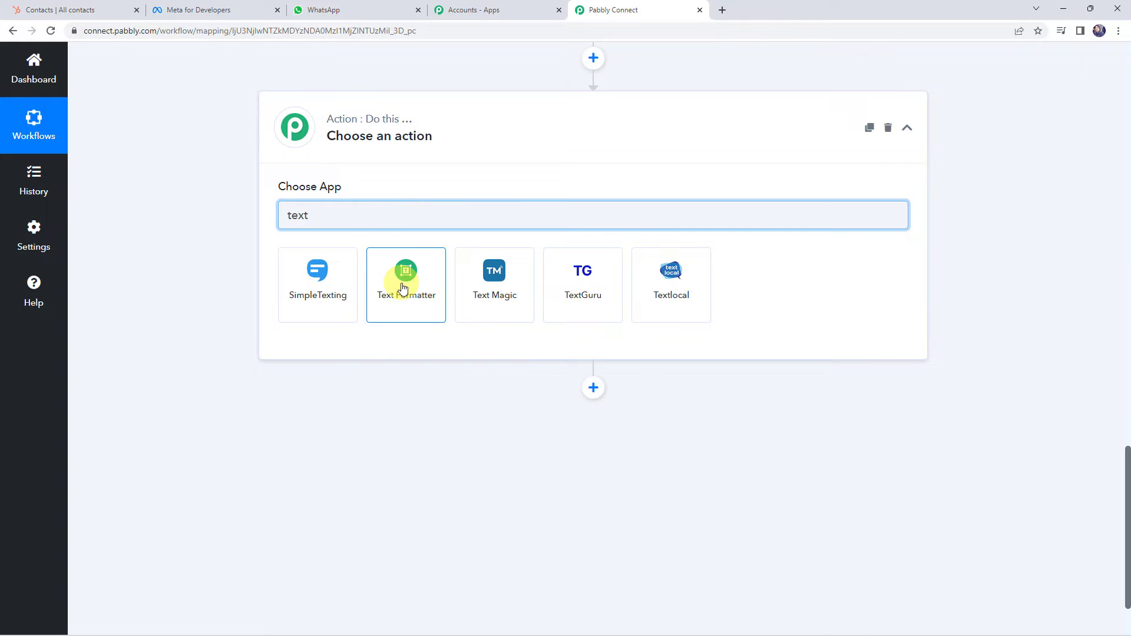
{"action": "left_click", "coordinate": [402, 303]}
{"action": "left_click", "coordinate": [318, 282]}
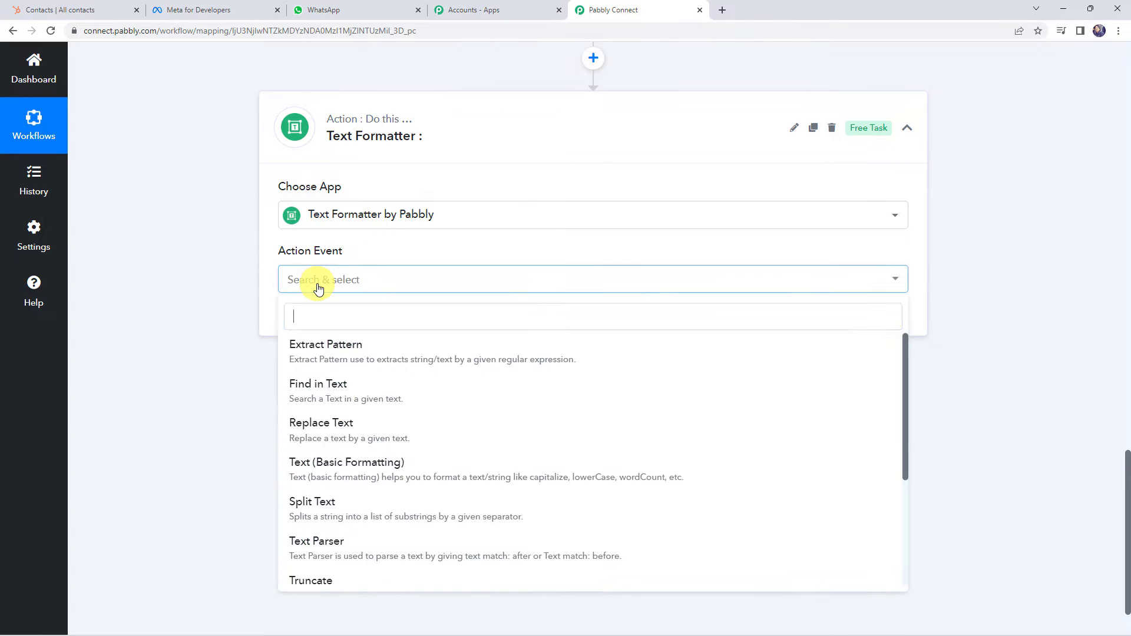
{"action": "left_click", "coordinate": [309, 498]}
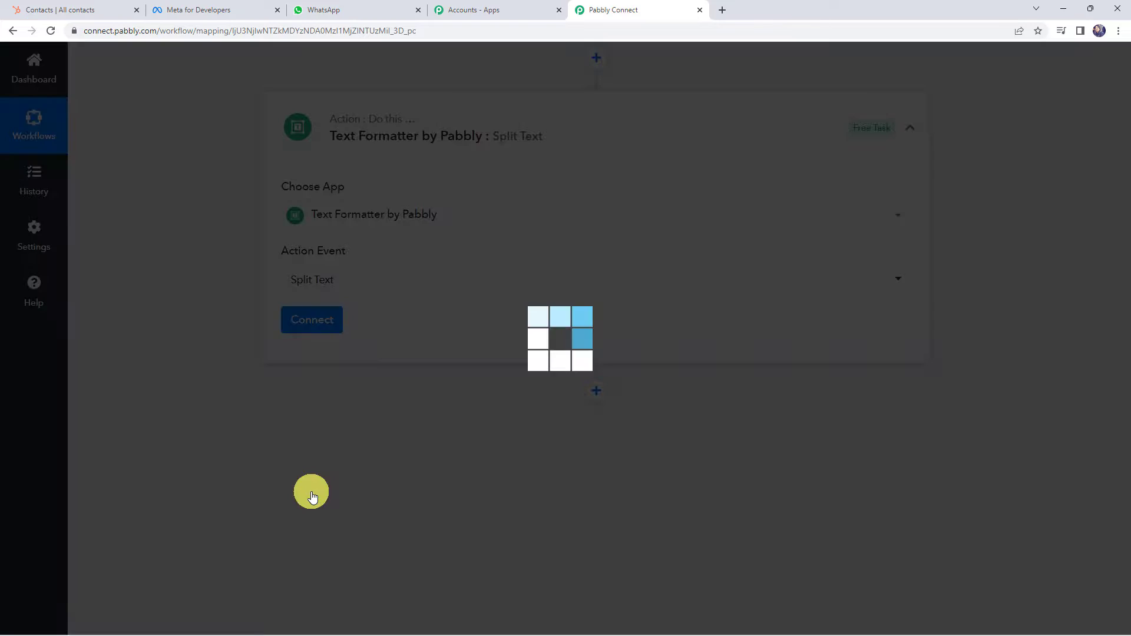
{"action": "left_click", "coordinate": [297, 321]}
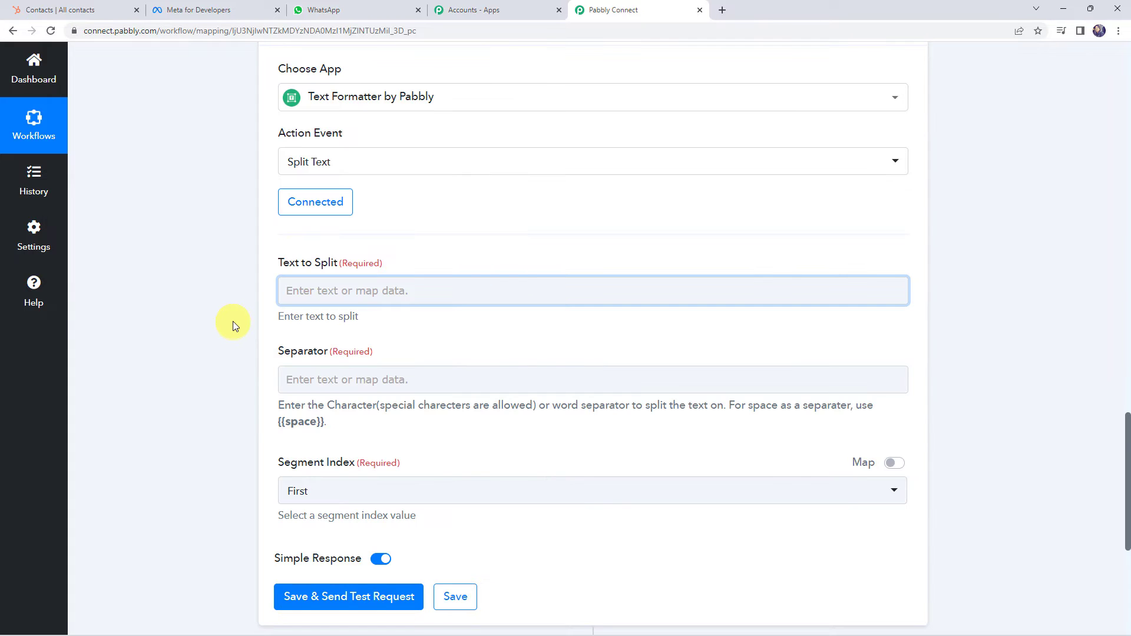
Step: Focus the Text to Split field and highlight the earlier returned date 21/10/2022
{"action": "left_click", "coordinate": [291, 278]}
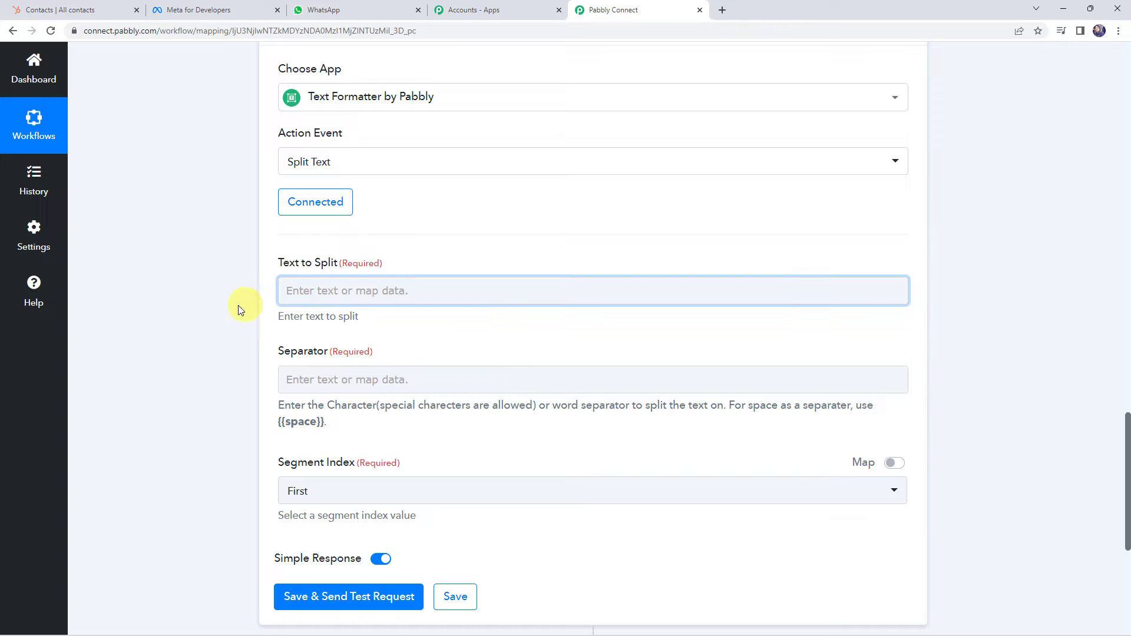
{"action": "scroll", "coordinate": [200, 310], "scroll_direction": "up", "scroll_amount": 5}
{"action": "scroll", "coordinate": [200, 310], "scroll_direction": "up", "scroll_amount": 1}
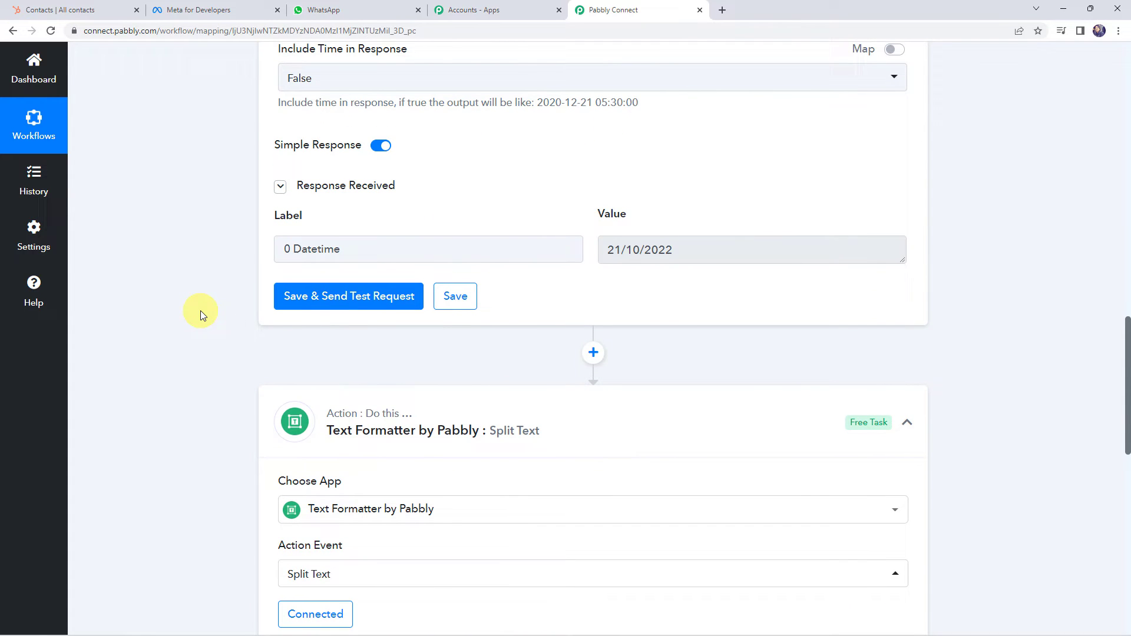
{"action": "triple_click", "coordinate": [720, 250]}
{"action": "scroll", "coordinate": [215, 294], "scroll_direction": "down", "scroll_amount": 7}
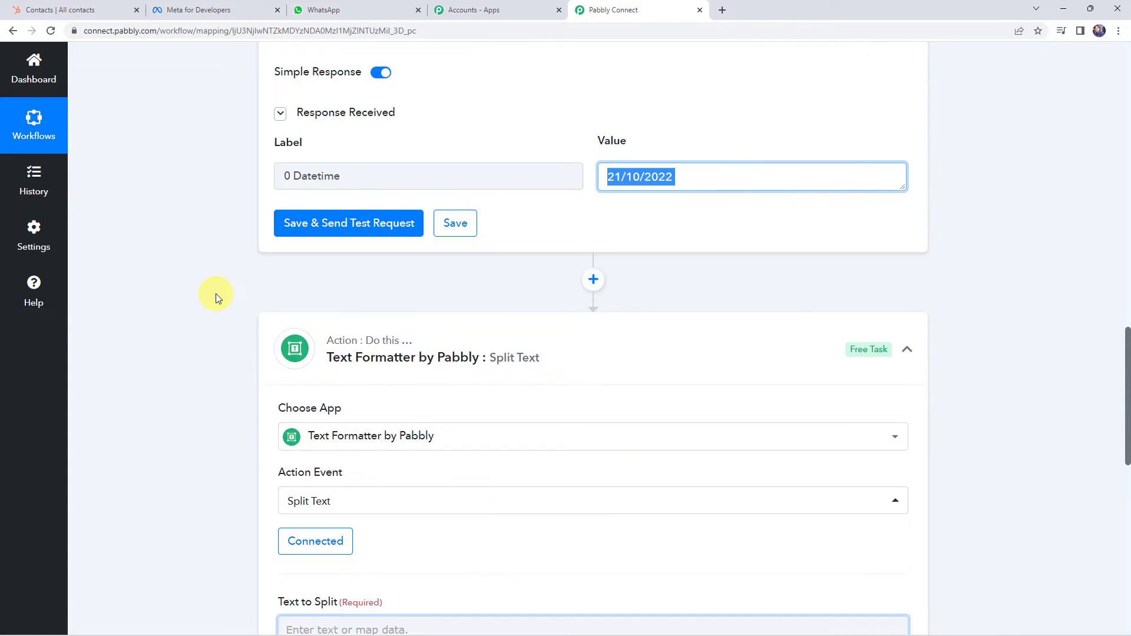
Step: Map the current Datetime into Text to Split, separate on '/', and return All segments
{"action": "left_click", "coordinate": [308, 295]}
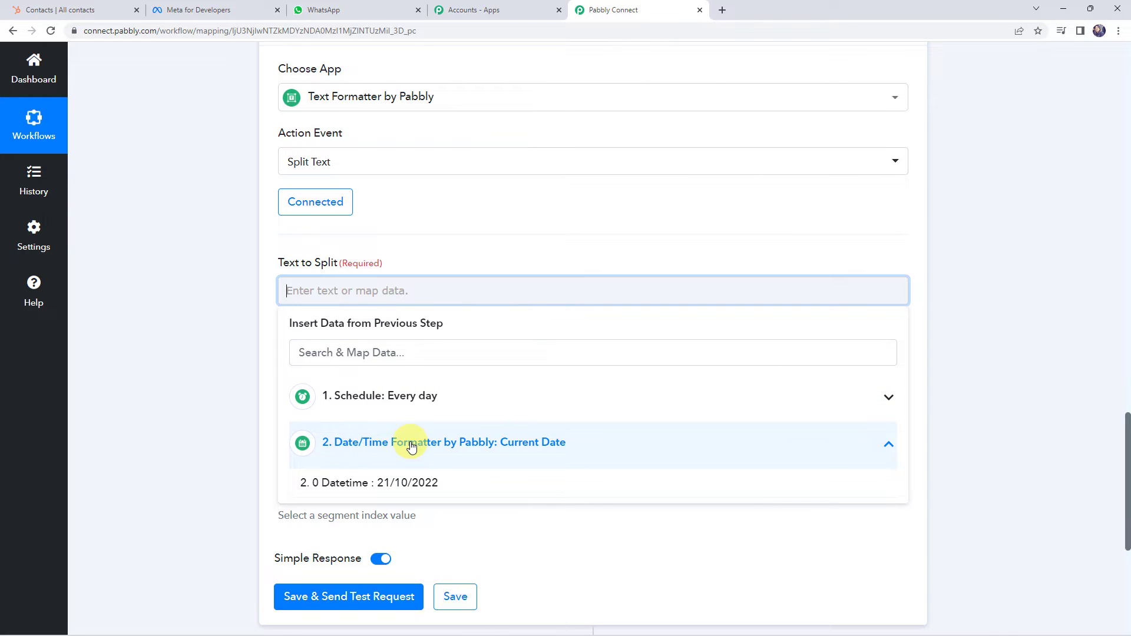
{"action": "left_click", "coordinate": [404, 484]}
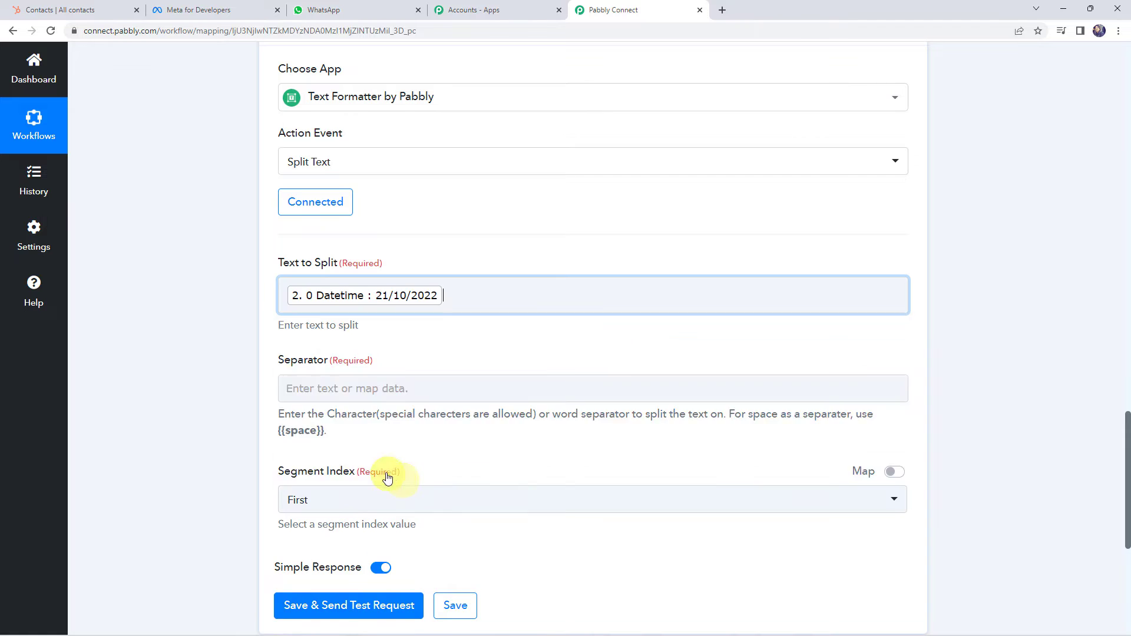
{"action": "left_click", "coordinate": [252, 341]}
{"action": "scroll", "coordinate": [300, 343], "scroll_direction": "down", "scroll_amount": 1}
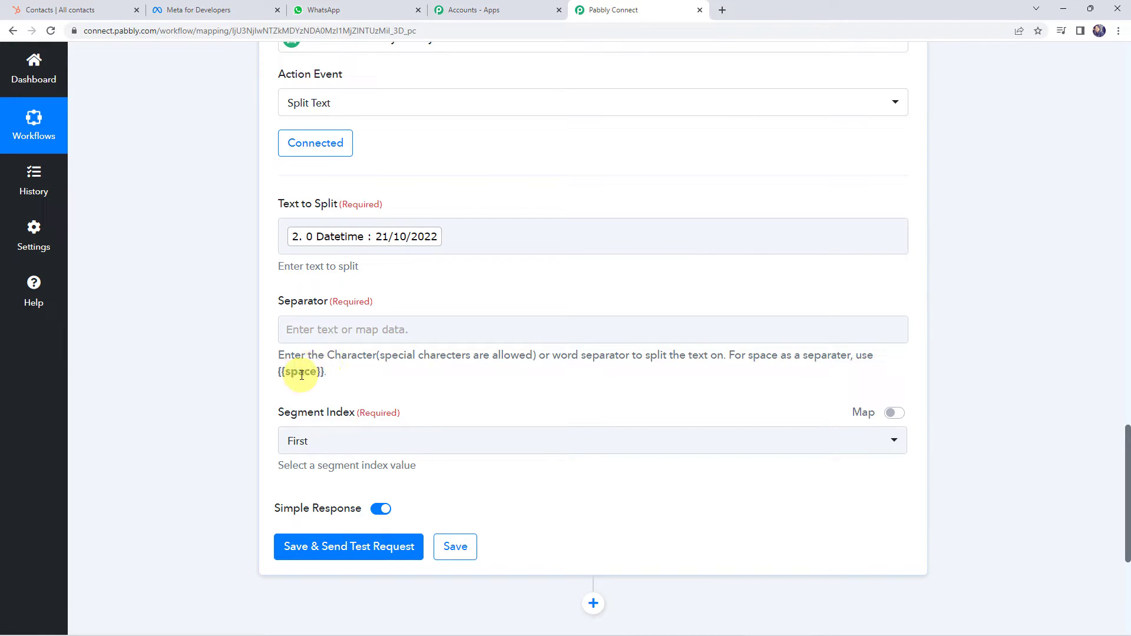
{"action": "left_click", "coordinate": [330, 329]}
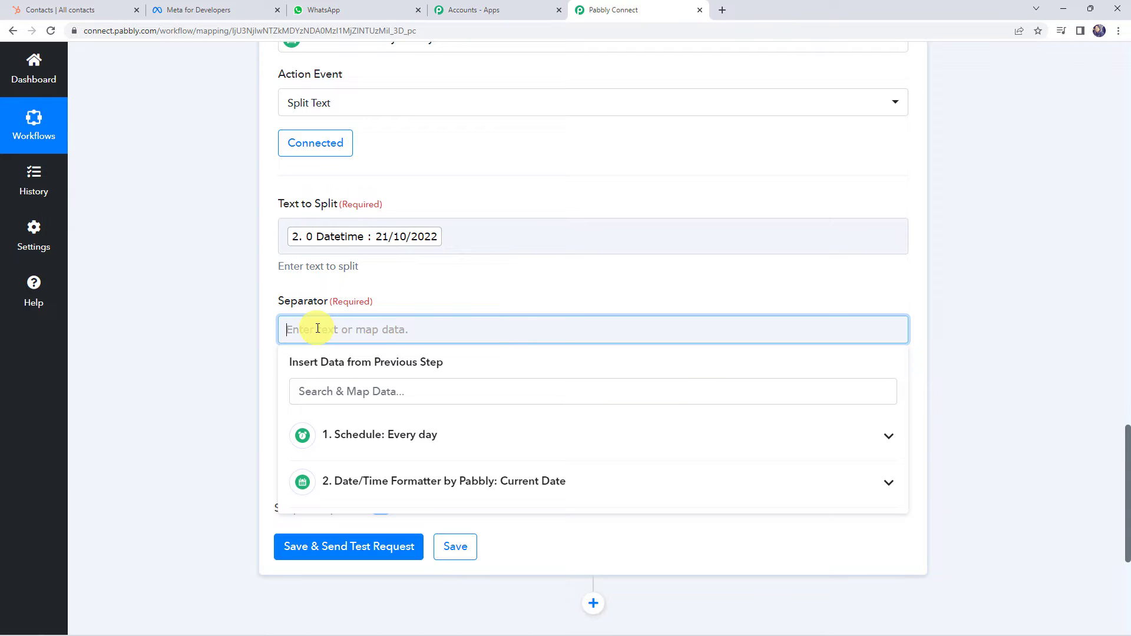
{"action": "type", "text": "/"}
{"action": "left_click", "coordinate": [230, 347]}
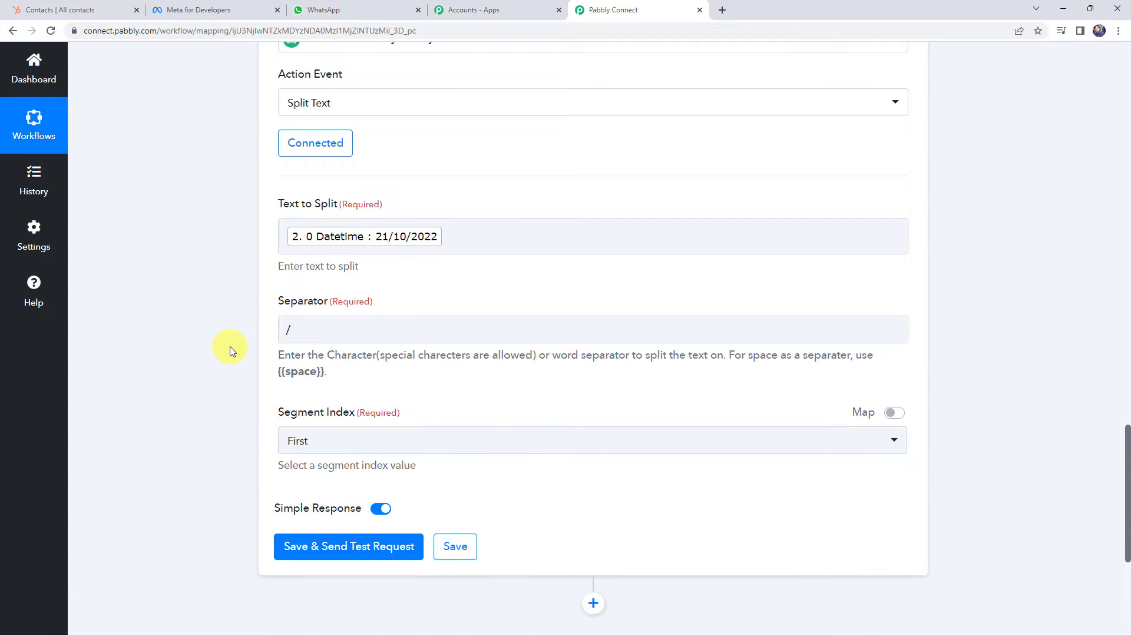
{"action": "scroll", "coordinate": [318, 342], "scroll_direction": "down", "scroll_amount": 2}
{"action": "left_click", "coordinate": [299, 325]}
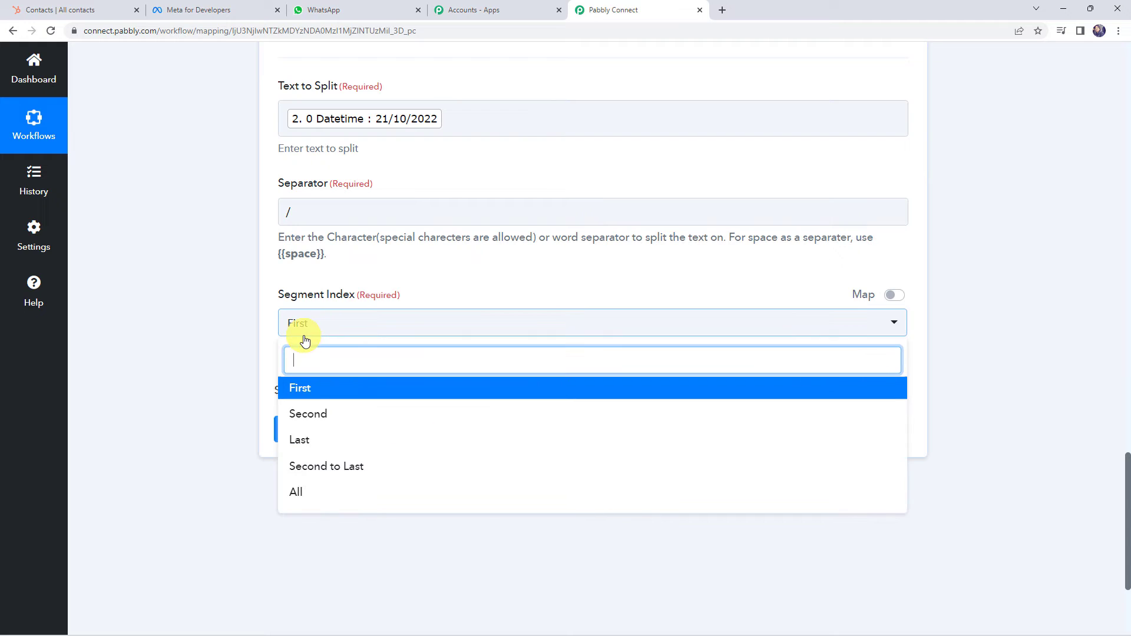
{"action": "left_click", "coordinate": [290, 494]}
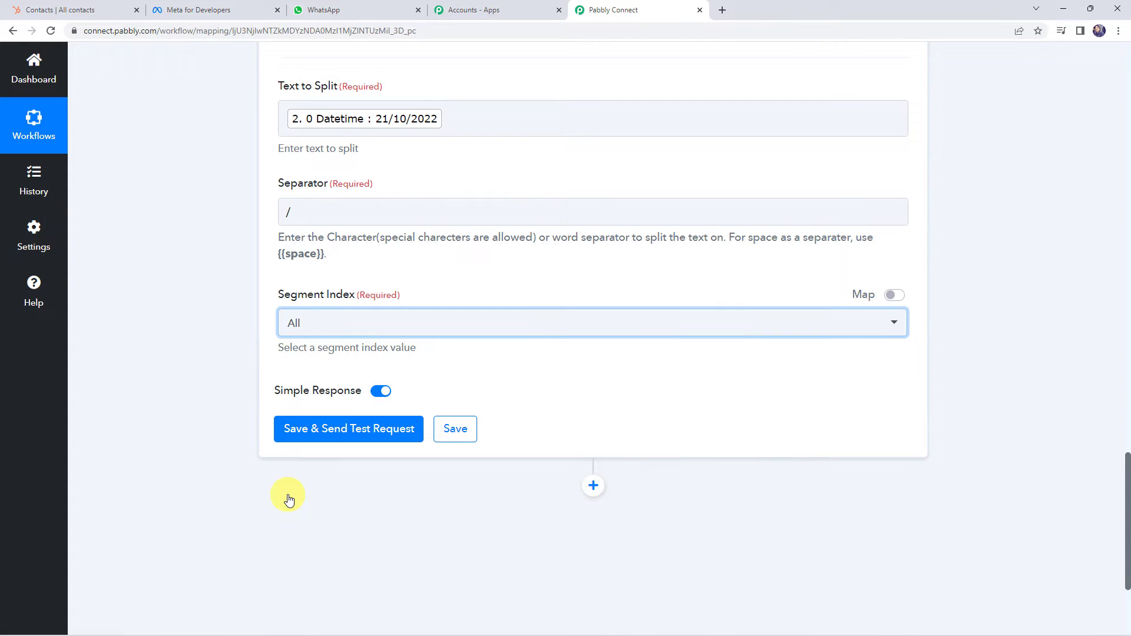
Step: Test the split step and check Results 0, 1 and 2: 21, 10 and 2022
{"action": "left_click", "coordinate": [302, 432]}
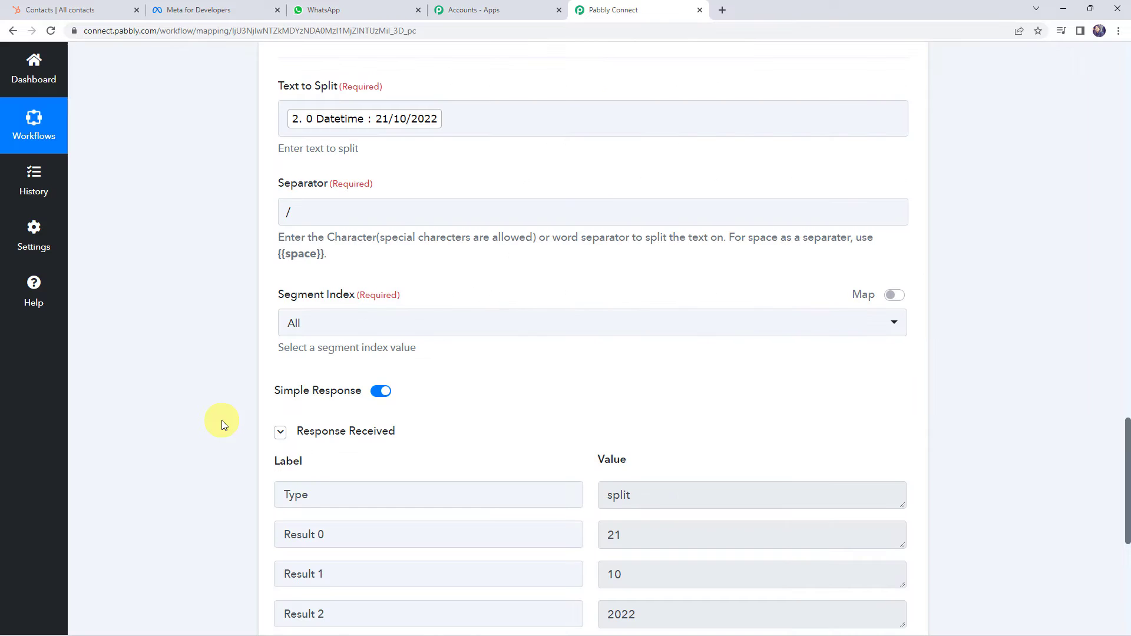
{"action": "scroll", "coordinate": [222, 419], "scroll_direction": "down", "scroll_amount": 1}
{"action": "scroll", "coordinate": [222, 420], "scroll_direction": "down", "scroll_amount": 2}
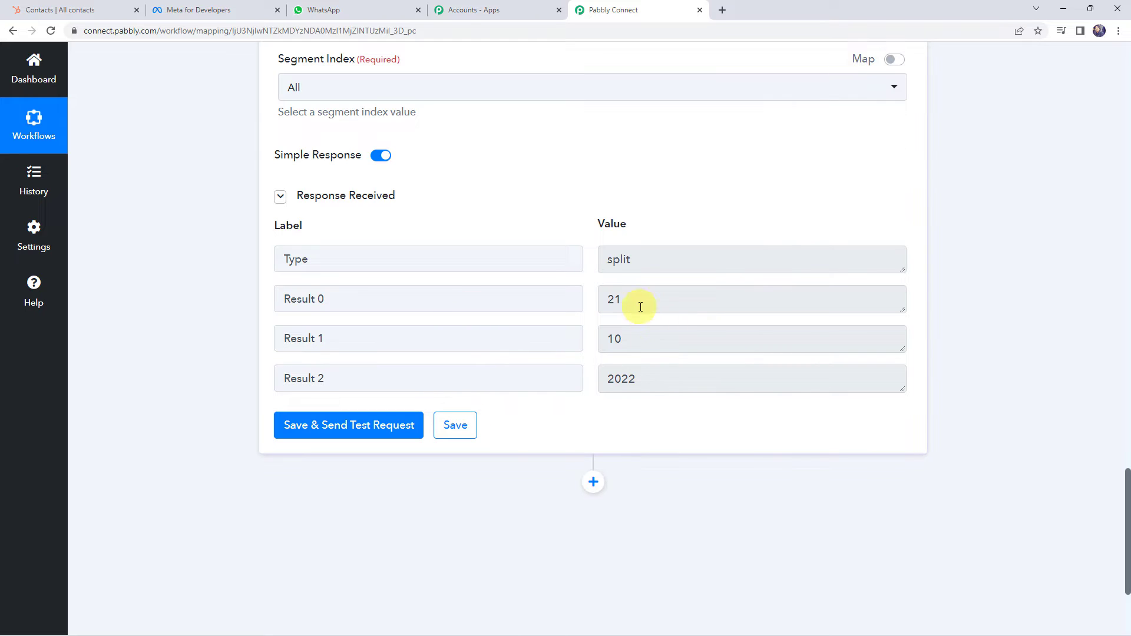
{"action": "left_click", "coordinate": [614, 302]}
{"action": "left_click", "coordinate": [614, 337]}
{"action": "left_click", "coordinate": [624, 376]}
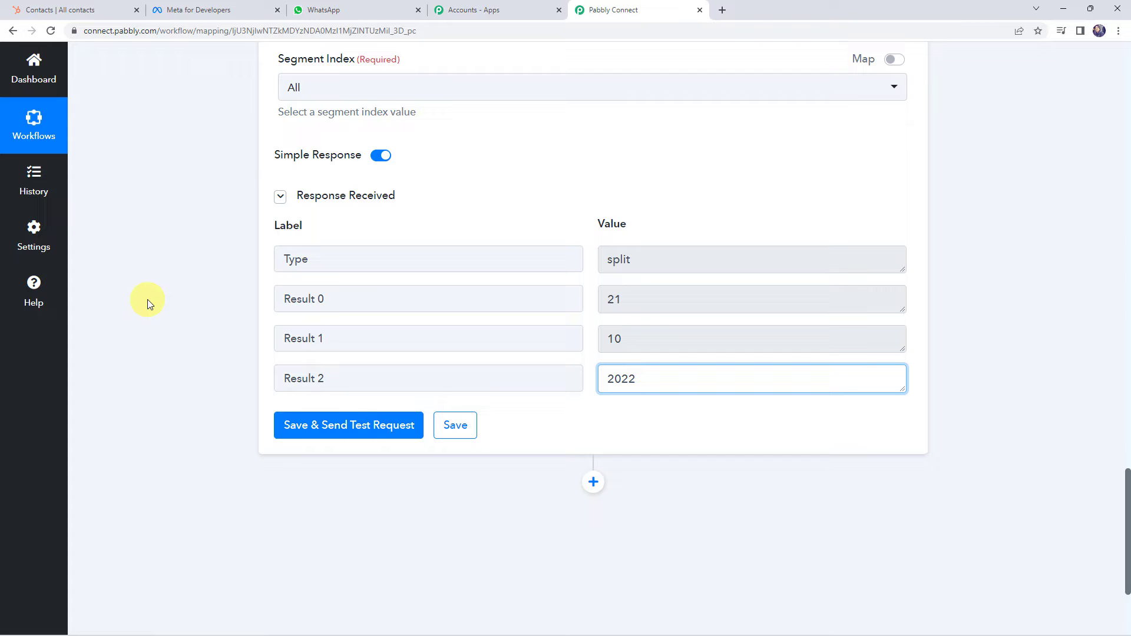
{"action": "scroll", "coordinate": [147, 299], "scroll_direction": "down", "scroll_amount": 3}
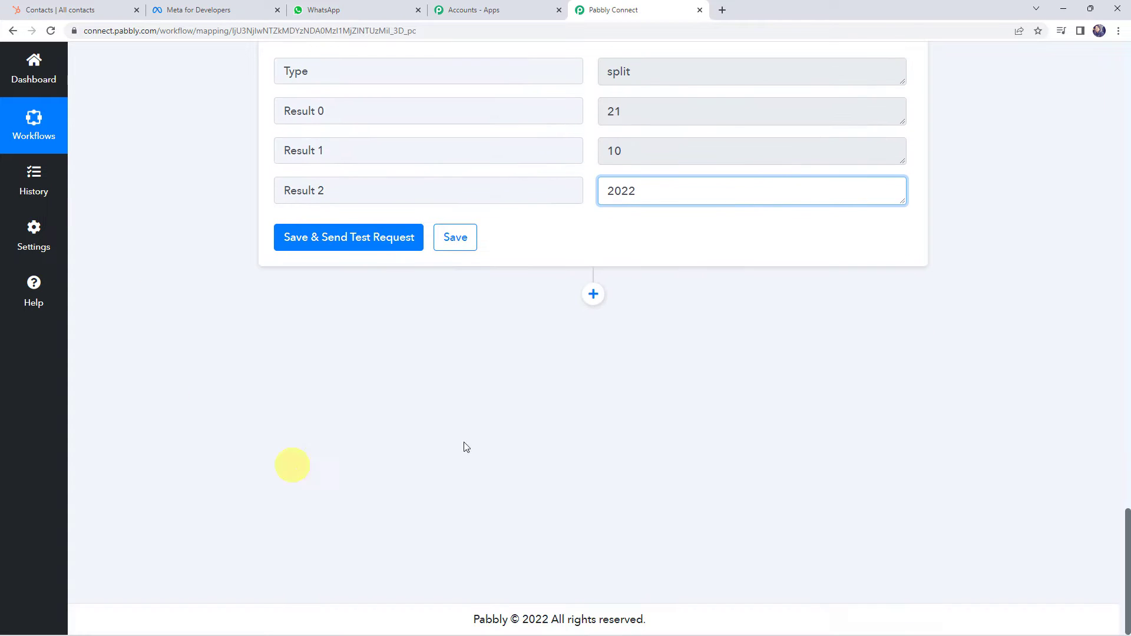
Step: Add a HubSpot CRM action step with the Search a Contact event
{"action": "left_click", "coordinate": [592, 294]}
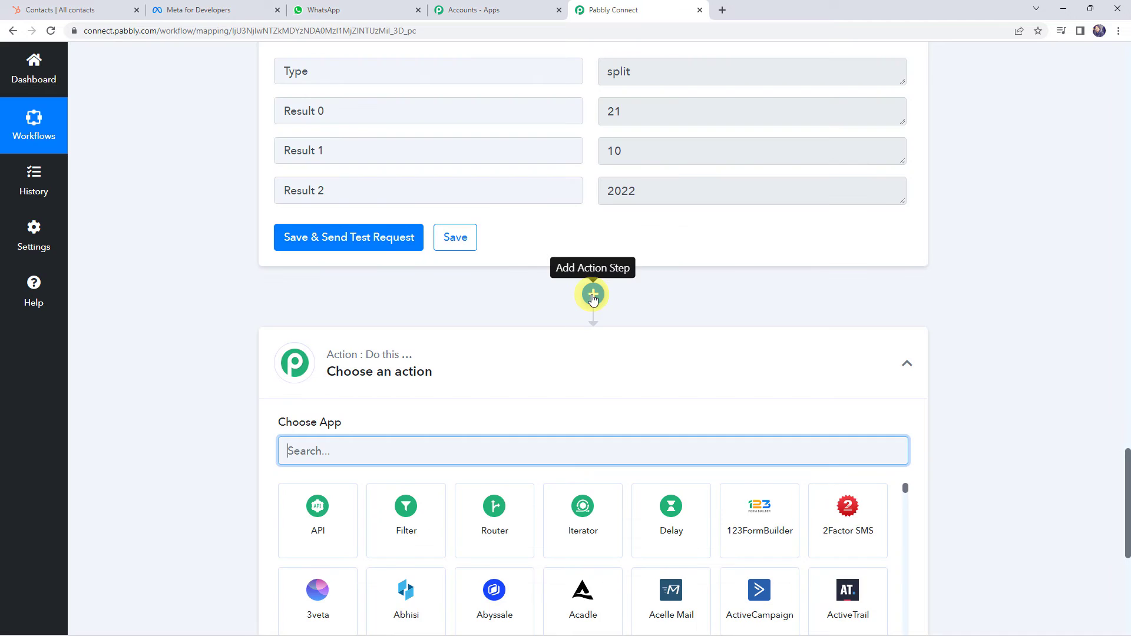
{"action": "type", "text": "hu"}
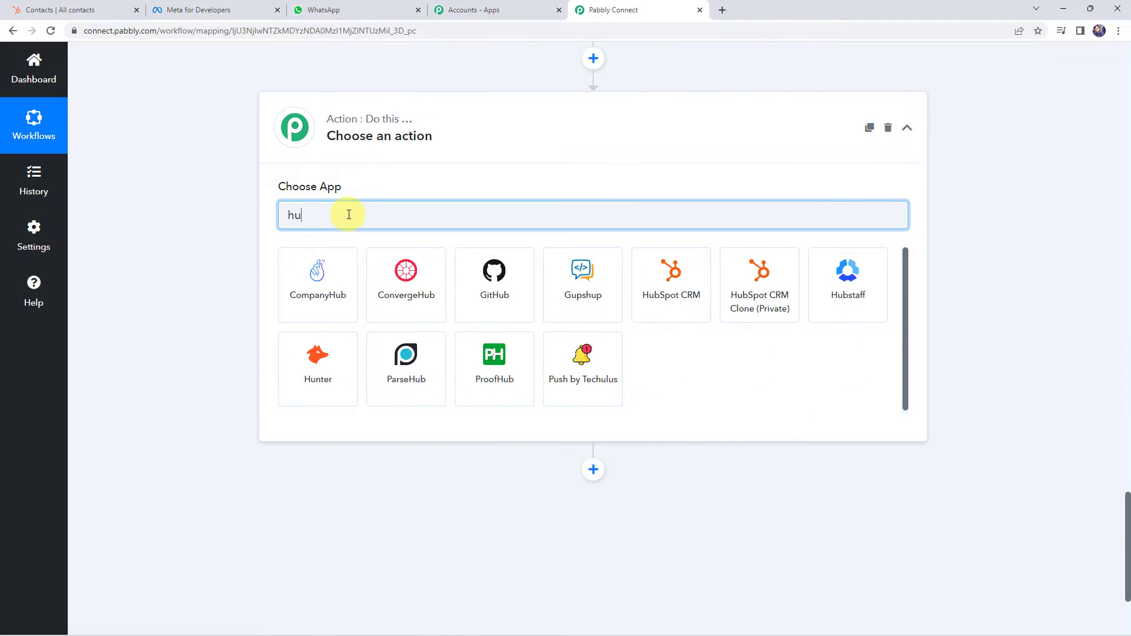
{"action": "type", "text": "bs"}
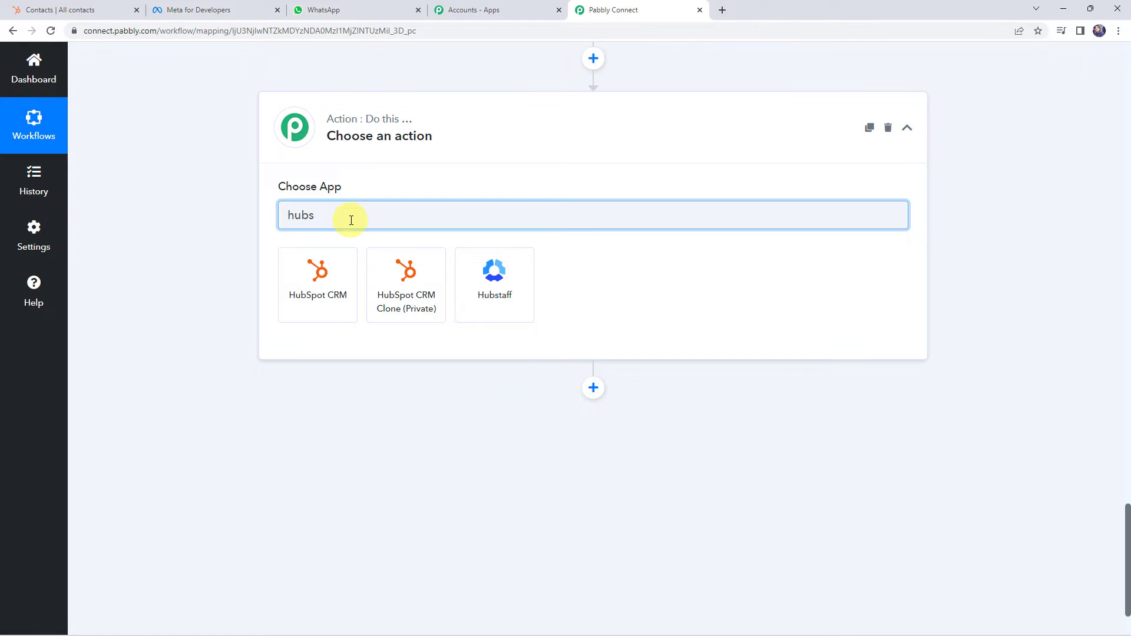
{"action": "left_click", "coordinate": [319, 272]}
{"action": "left_click", "coordinate": [324, 283]}
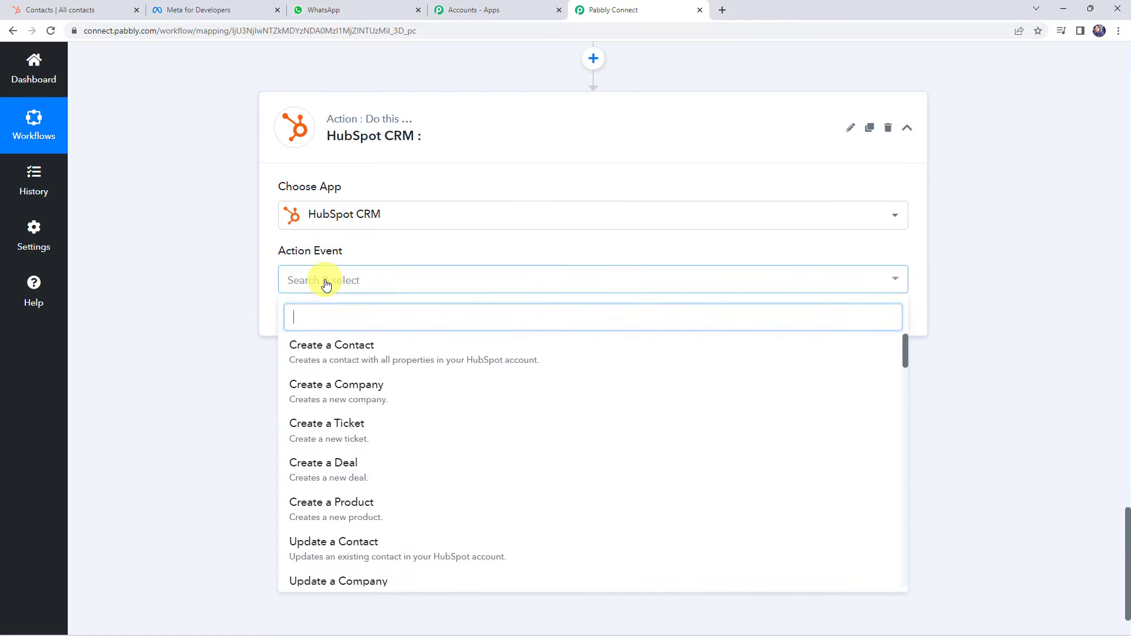
{"action": "type", "text": "sea"}
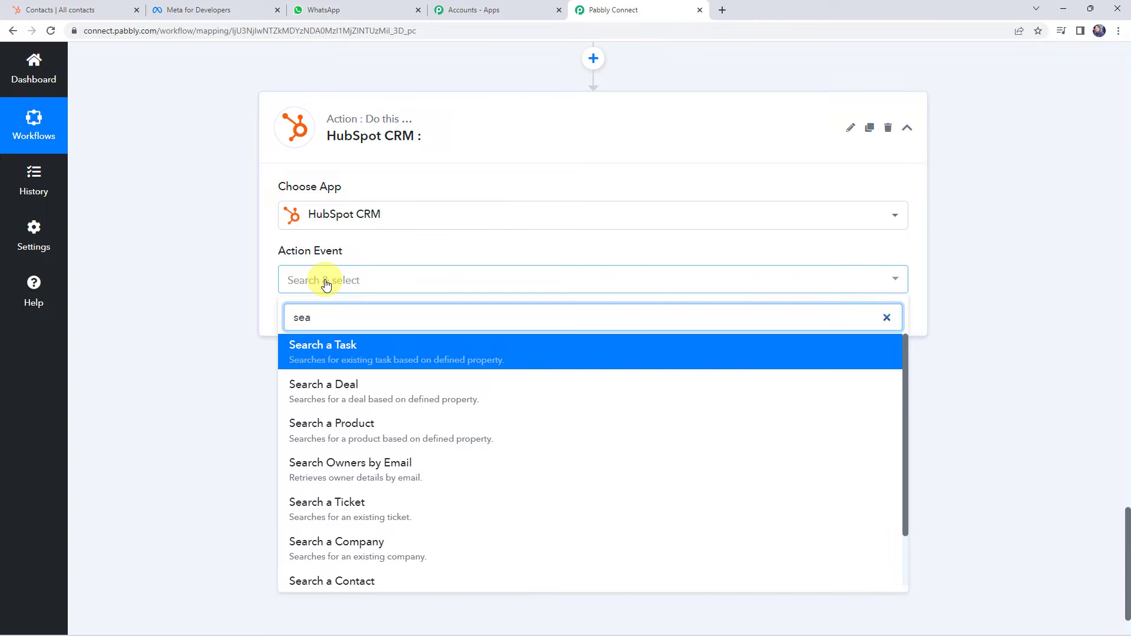
{"action": "scroll", "coordinate": [322, 484], "scroll_direction": "down", "scroll_amount": 1}
{"action": "left_click", "coordinate": [324, 521]}
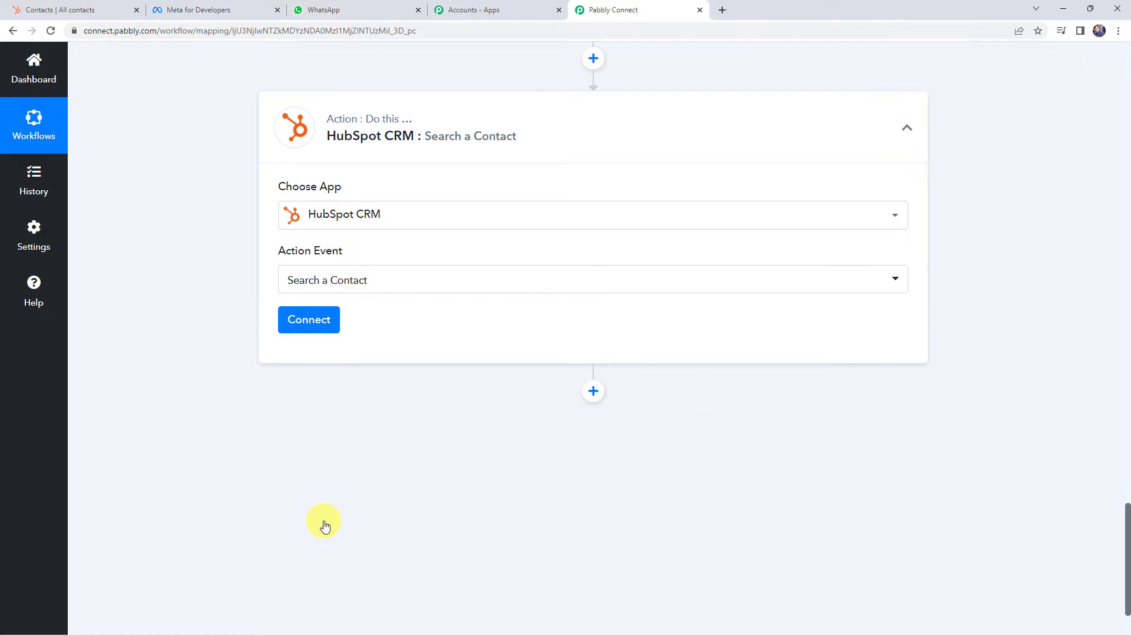
Step: Create a new HubSpot connection and authorize the chosen HubSpot account
{"action": "left_click", "coordinate": [313, 323]}
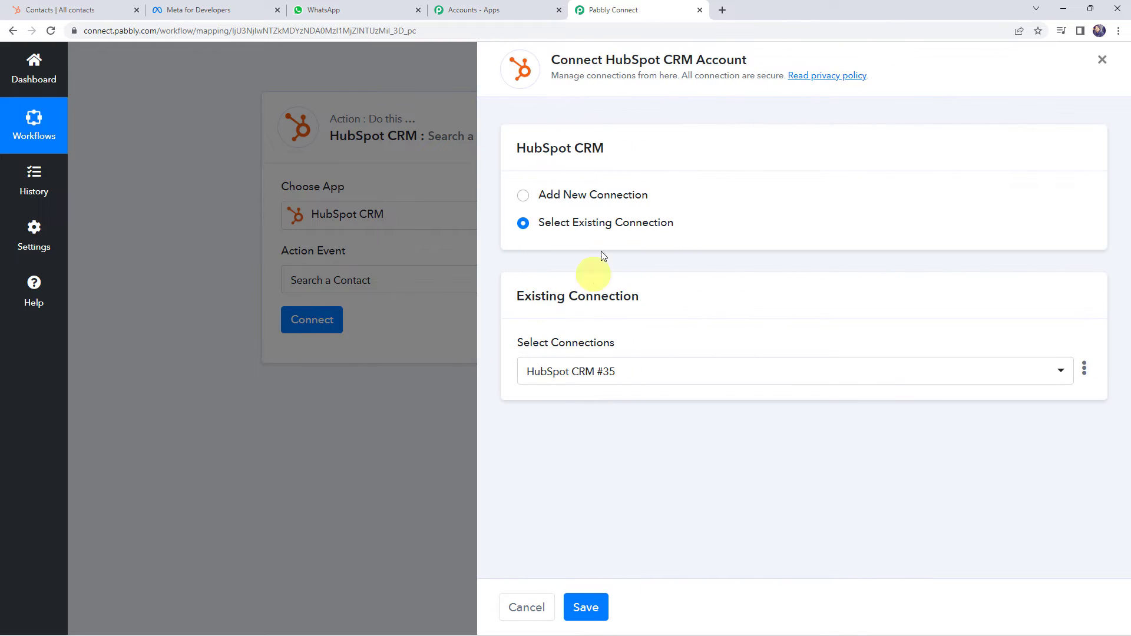
{"action": "left_click", "coordinate": [578, 197]}
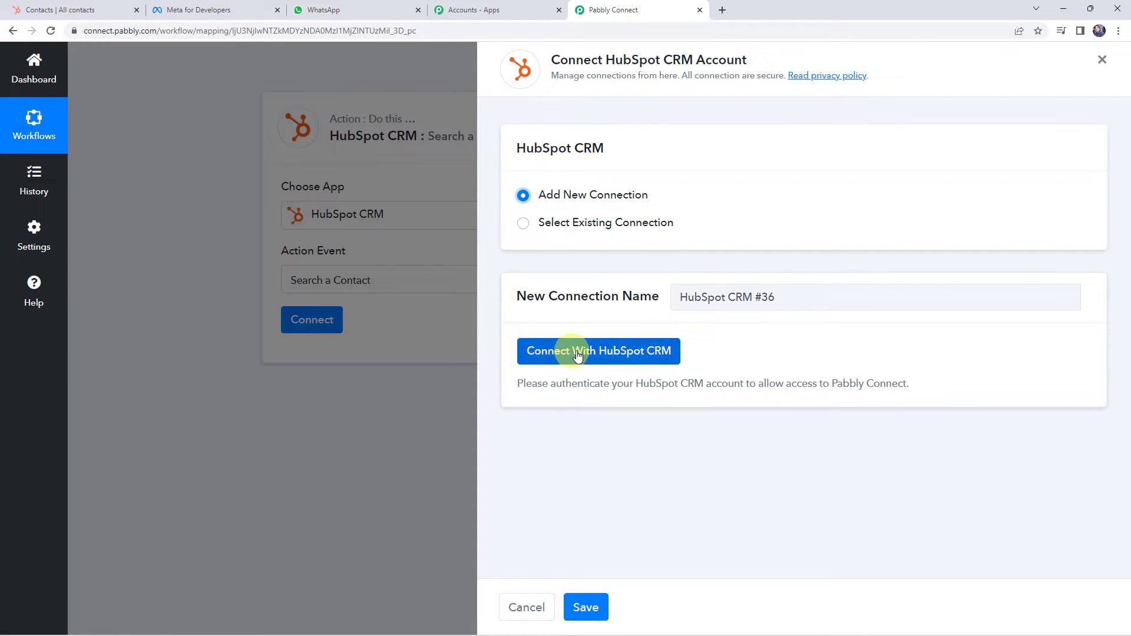
{"action": "left_click", "coordinate": [633, 351]}
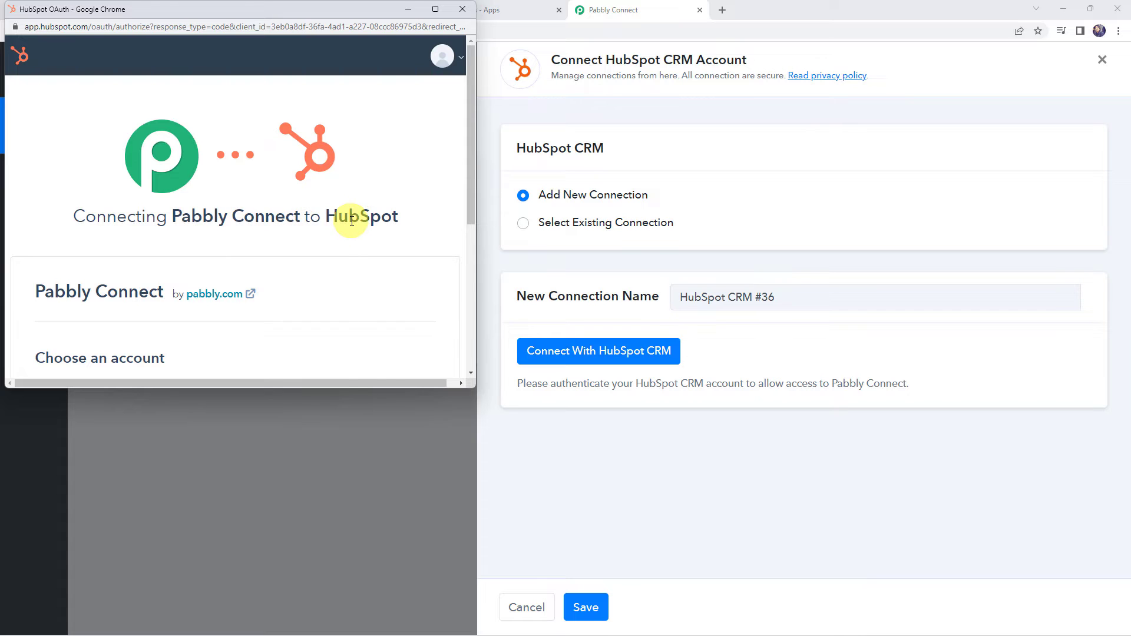
{"action": "scroll", "coordinate": [352, 219], "scroll_direction": "down", "scroll_amount": 2}
{"action": "scroll", "coordinate": [198, 226], "scroll_direction": "down", "scroll_amount": 2}
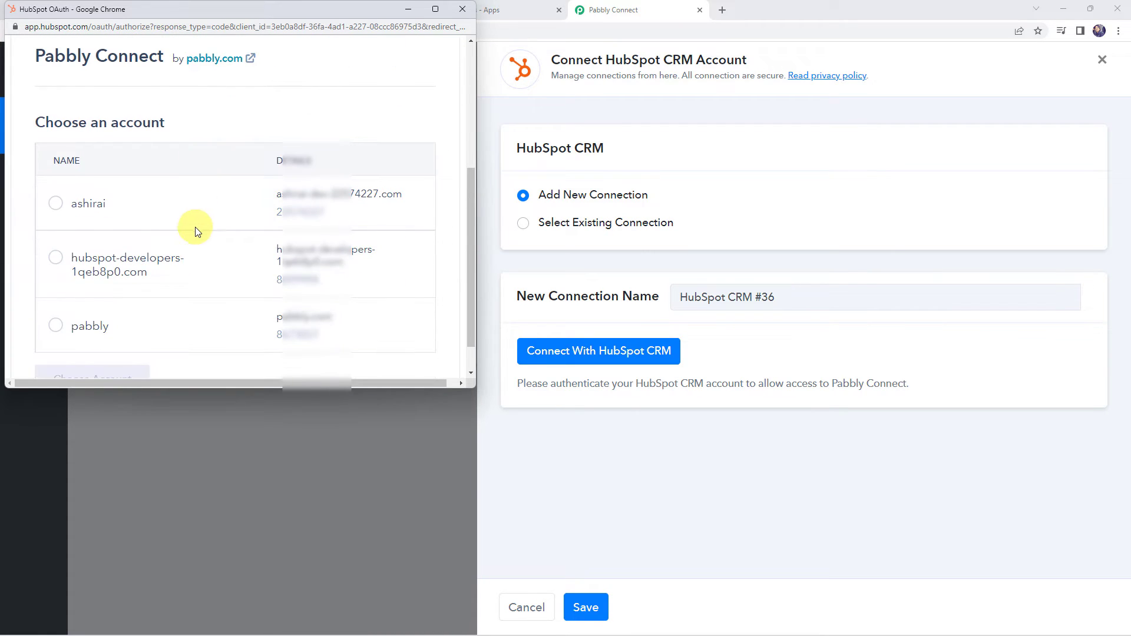
{"action": "left_click", "coordinate": [104, 332]}
{"action": "scroll", "coordinate": [108, 351], "scroll_direction": "down", "scroll_amount": 1}
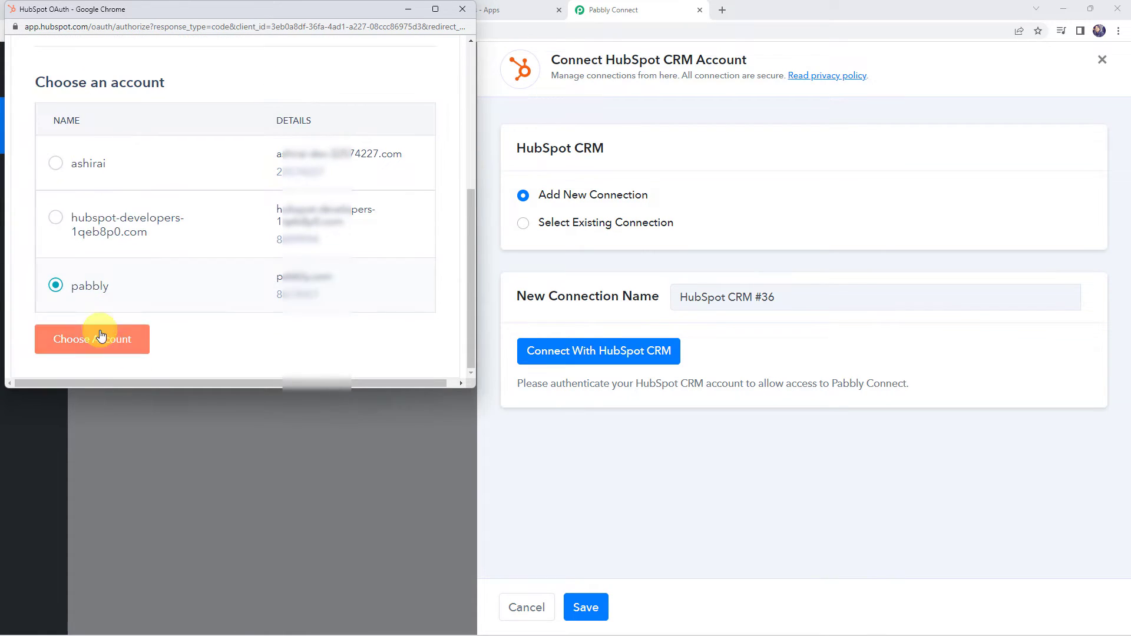
{"action": "left_click", "coordinate": [96, 343]}
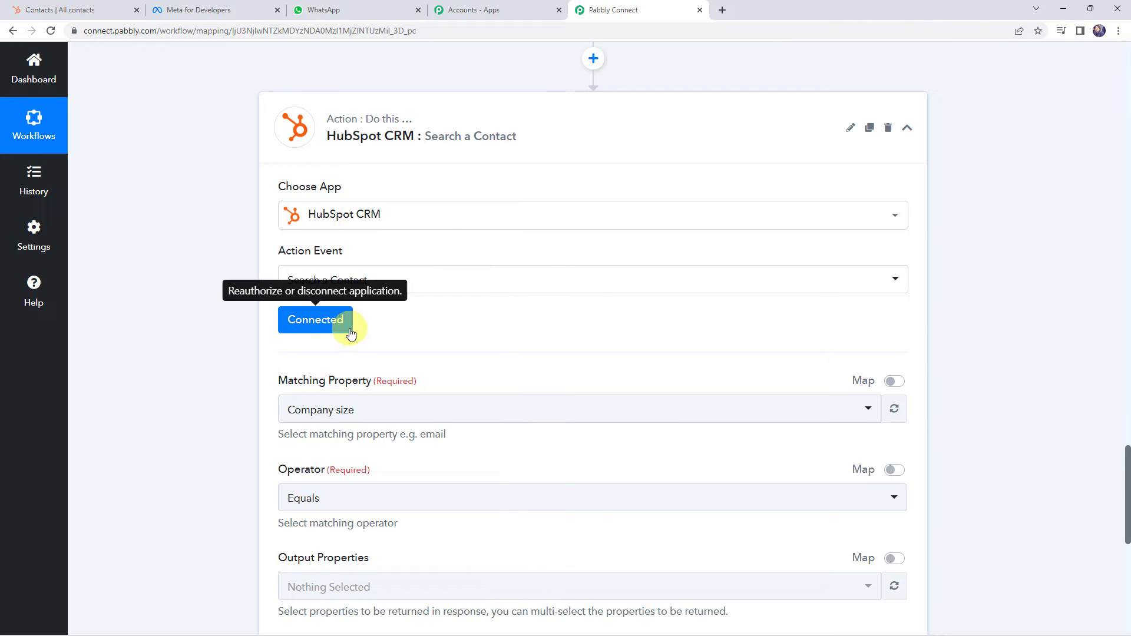
Step: Search contacts by Date of birth using the Contains Token operator
{"action": "scroll", "coordinate": [182, 315], "scroll_direction": "down", "scroll_amount": 3}
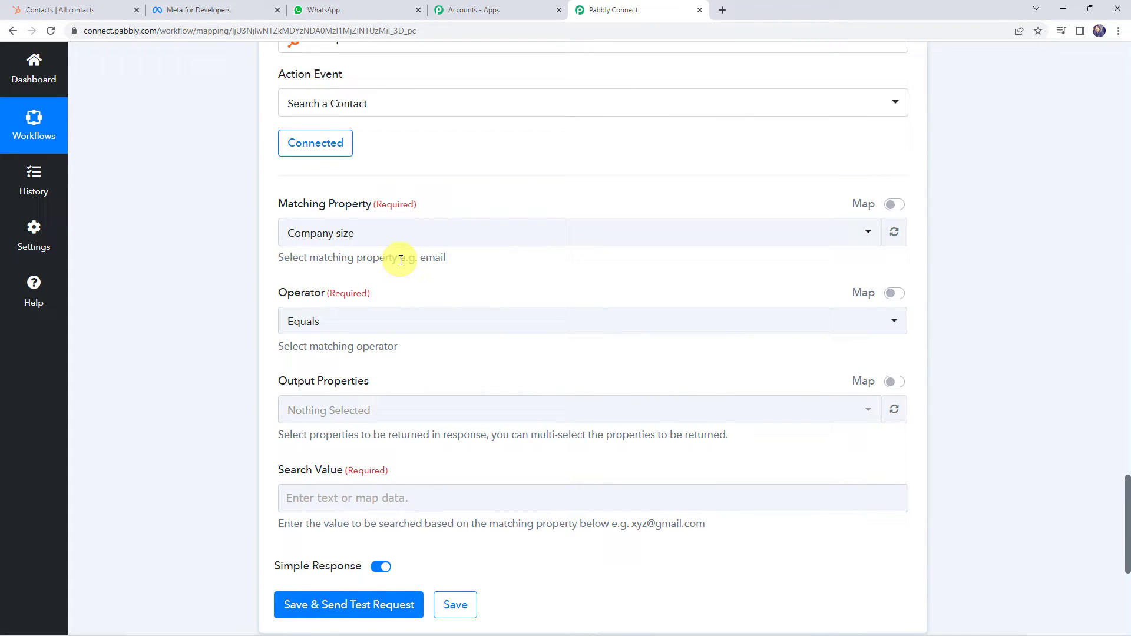
{"action": "left_click_drag", "start_coordinate": [401, 260], "coordinate": [462, 261]}
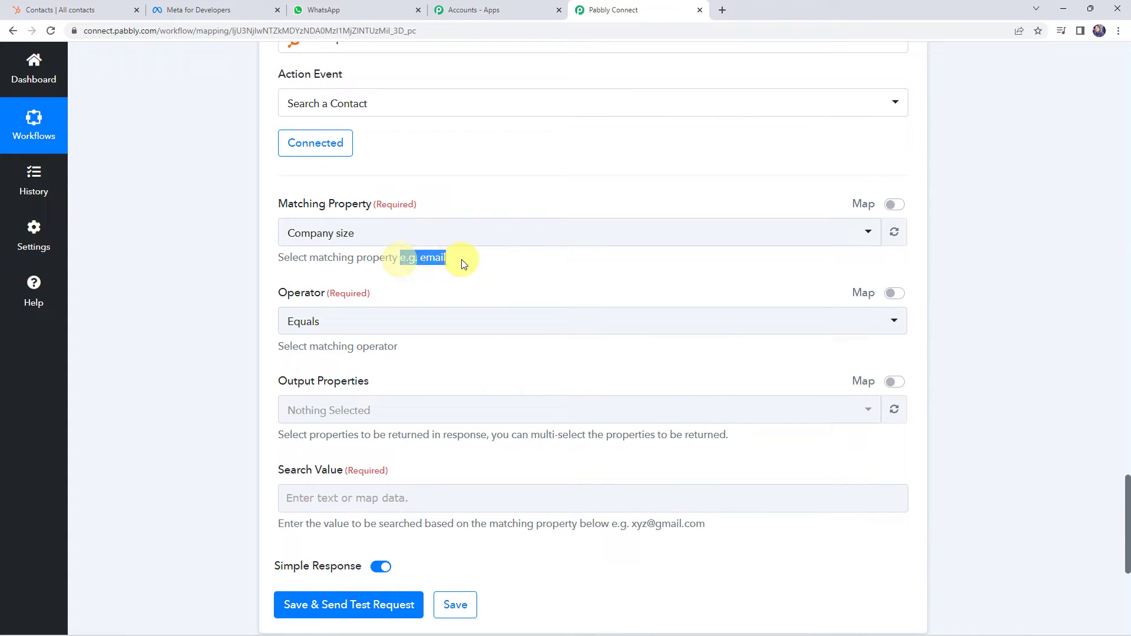
{"action": "left_click", "coordinate": [329, 234]}
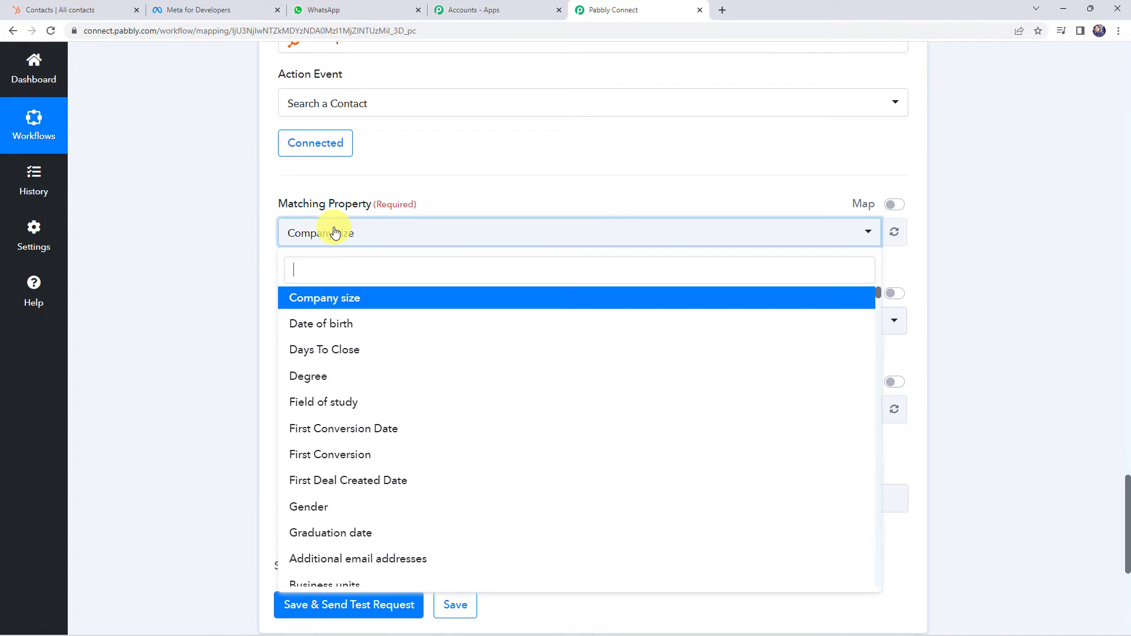
{"action": "left_click", "coordinate": [328, 323]}
{"action": "scroll", "coordinate": [218, 210], "scroll_direction": "down", "scroll_amount": 1}
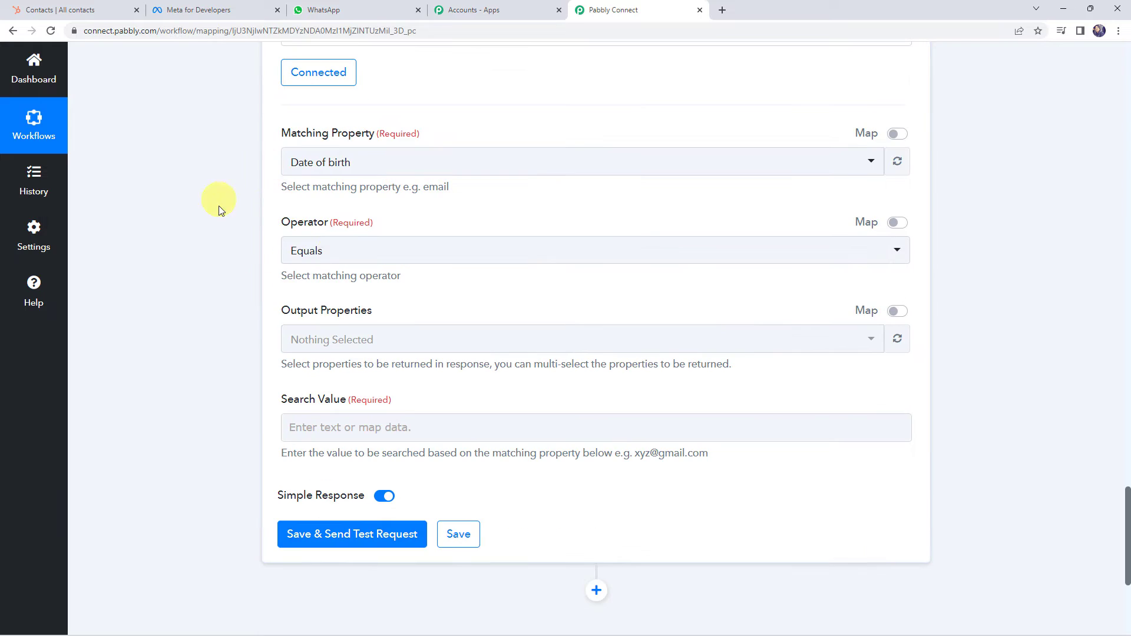
{"action": "left_click", "coordinate": [315, 257]}
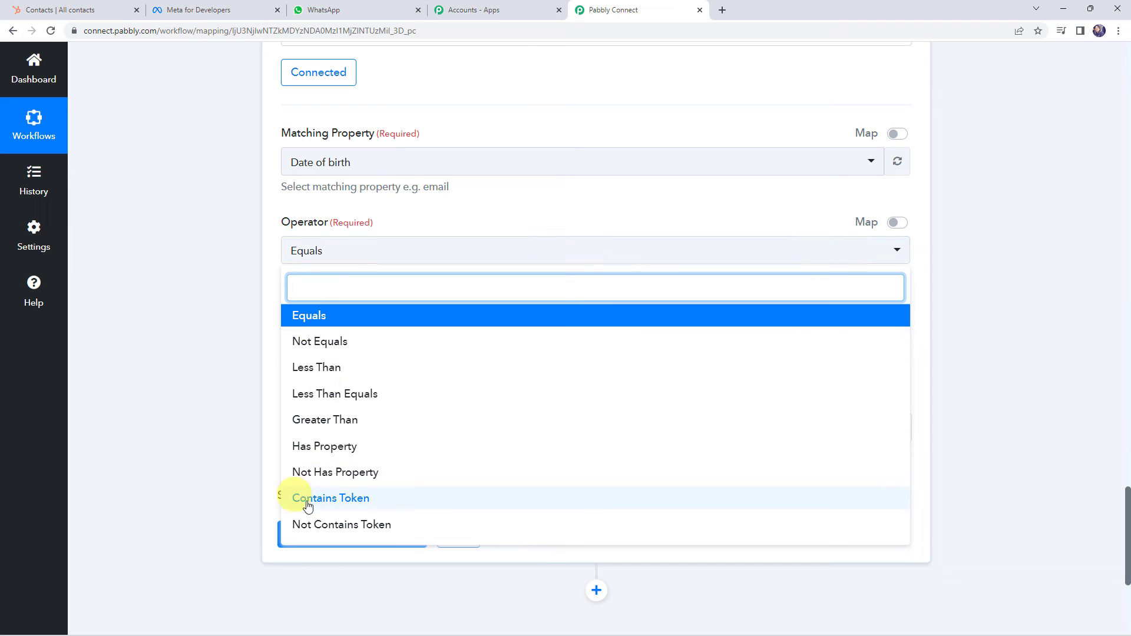
{"action": "left_click", "coordinate": [350, 510]}
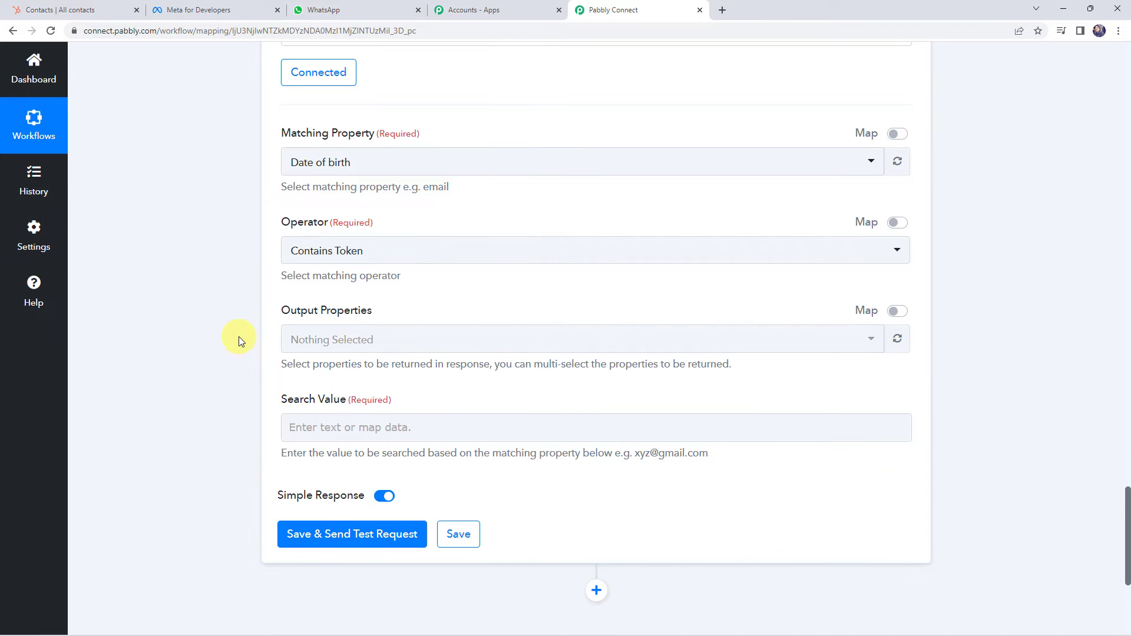
Step: Return Date of birth, First Name and Last Name as output properties
{"action": "left_click", "coordinate": [336, 340]}
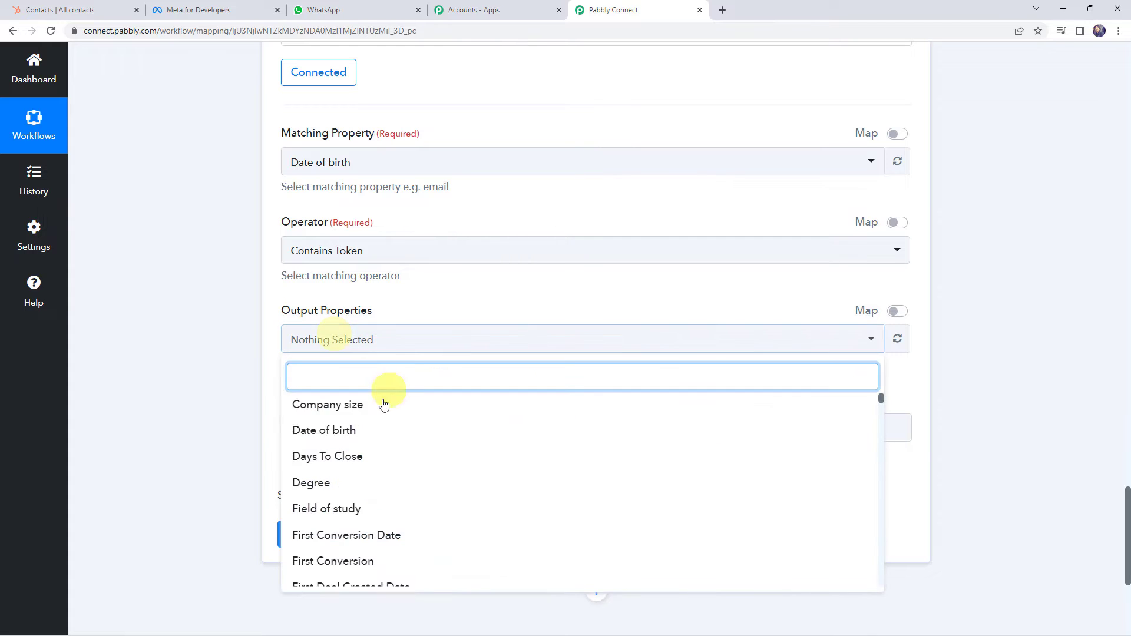
{"action": "left_click", "coordinate": [335, 439]}
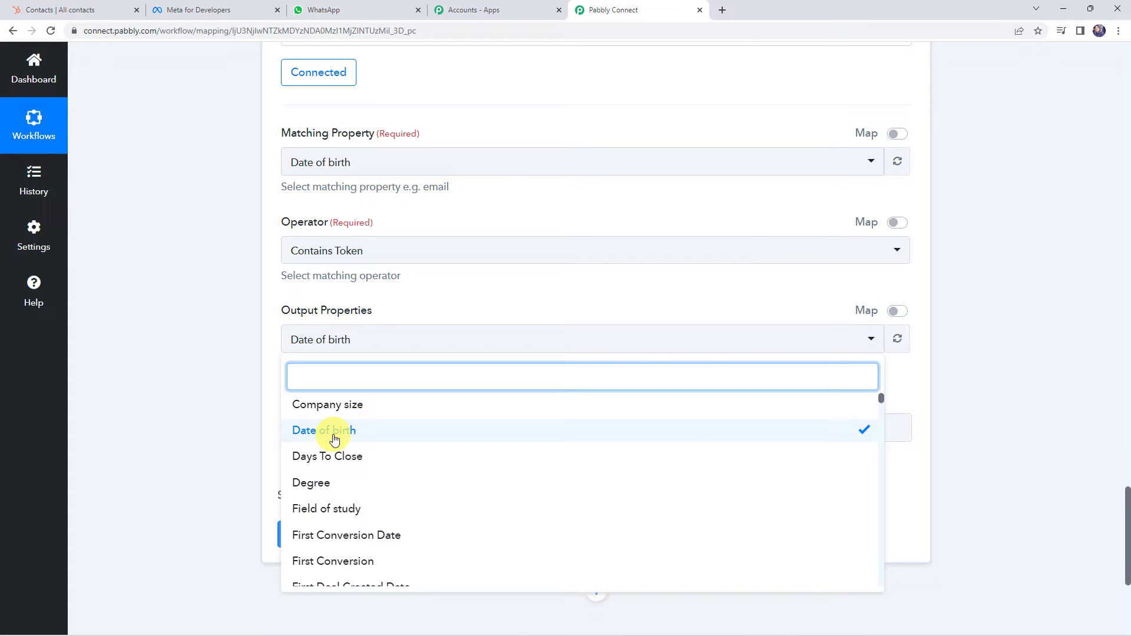
{"action": "type", "text": "name"}
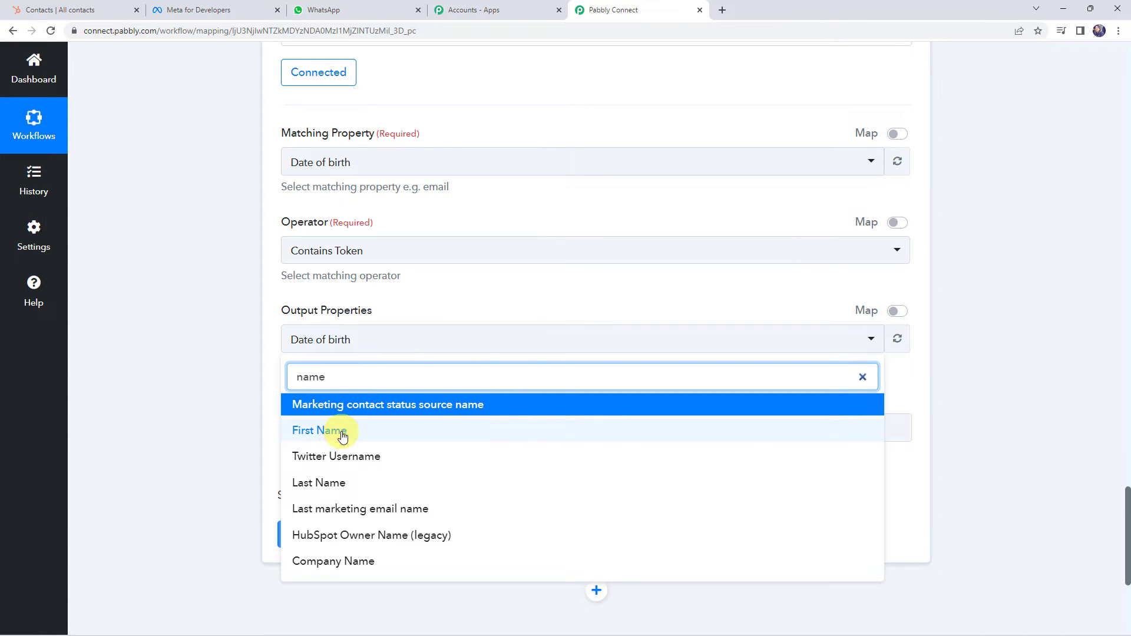
{"action": "left_click", "coordinate": [342, 436]}
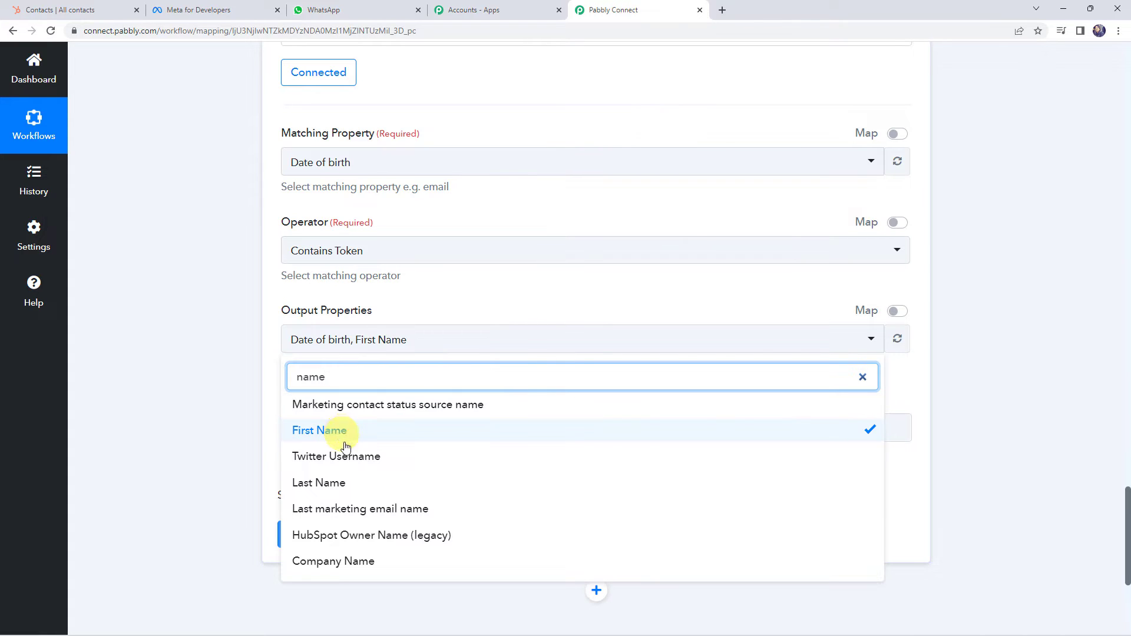
{"action": "left_click", "coordinate": [340, 489]}
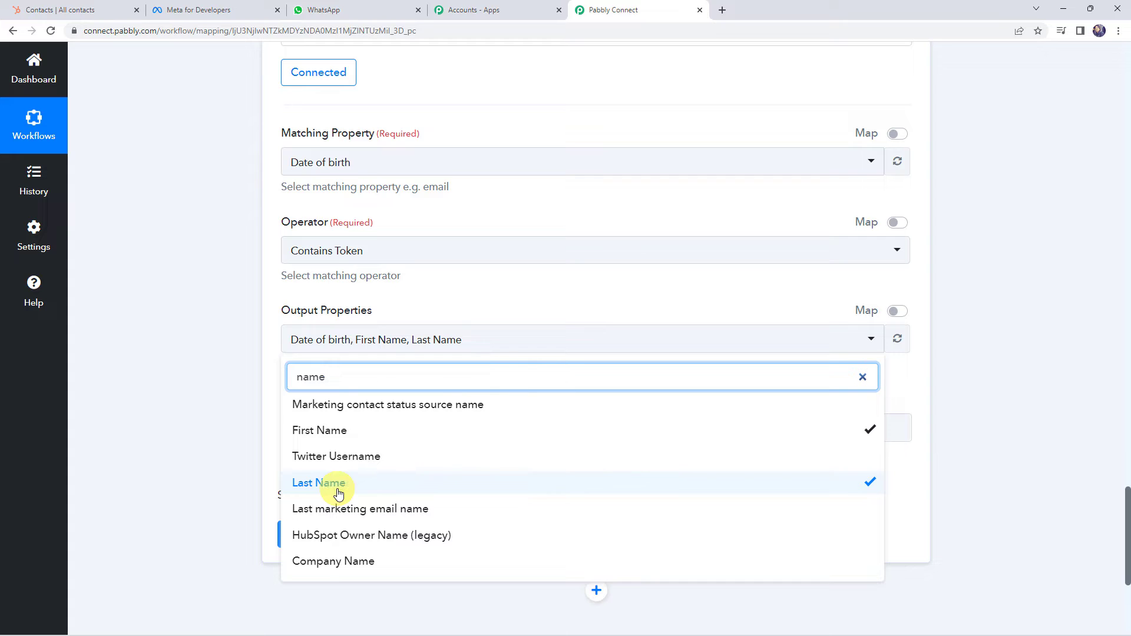
Step: Add Email and Phone Number to the returned output properties
{"action": "key", "text": "BackSpace"}
{"action": "key", "text": "BackSpace"}
{"action": "key", "text": "BackSpace"}
{"action": "key", "text": "BackSpace"}
{"action": "type", "text": "email"}
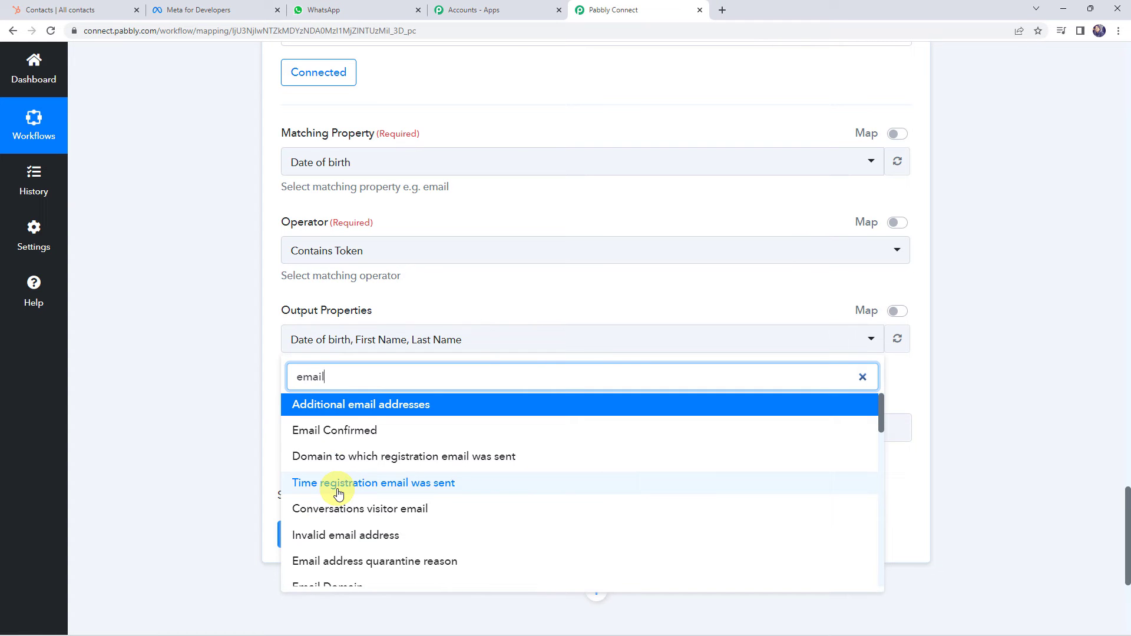
{"action": "scroll", "coordinate": [339, 494], "scroll_direction": "down", "scroll_amount": 5}
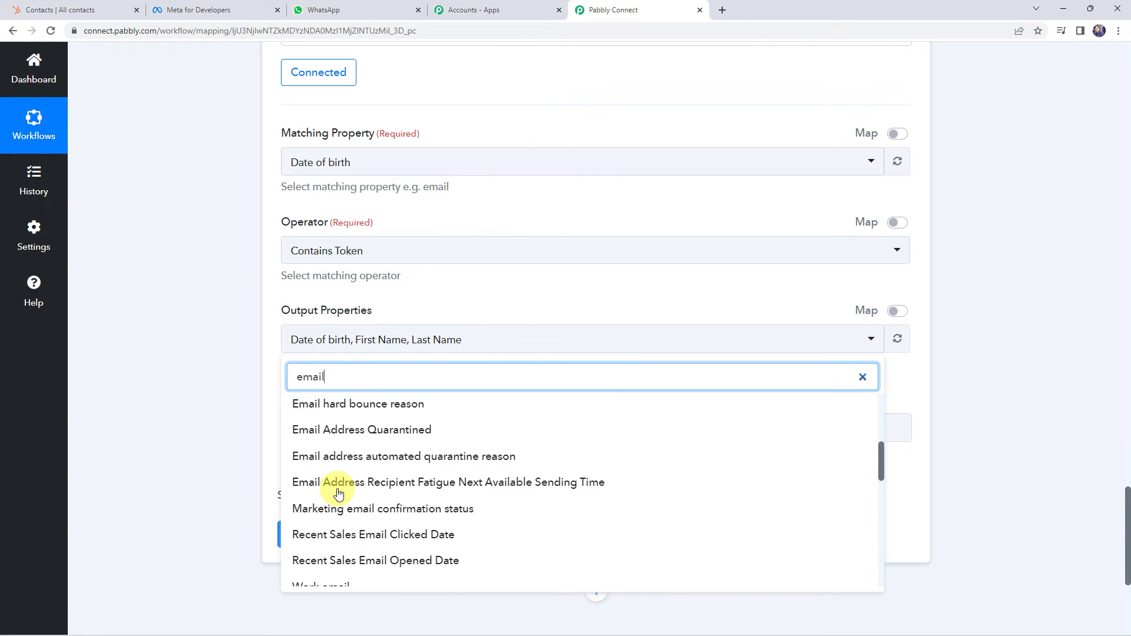
{"action": "scroll", "coordinate": [338, 494], "scroll_direction": "down", "scroll_amount": 1}
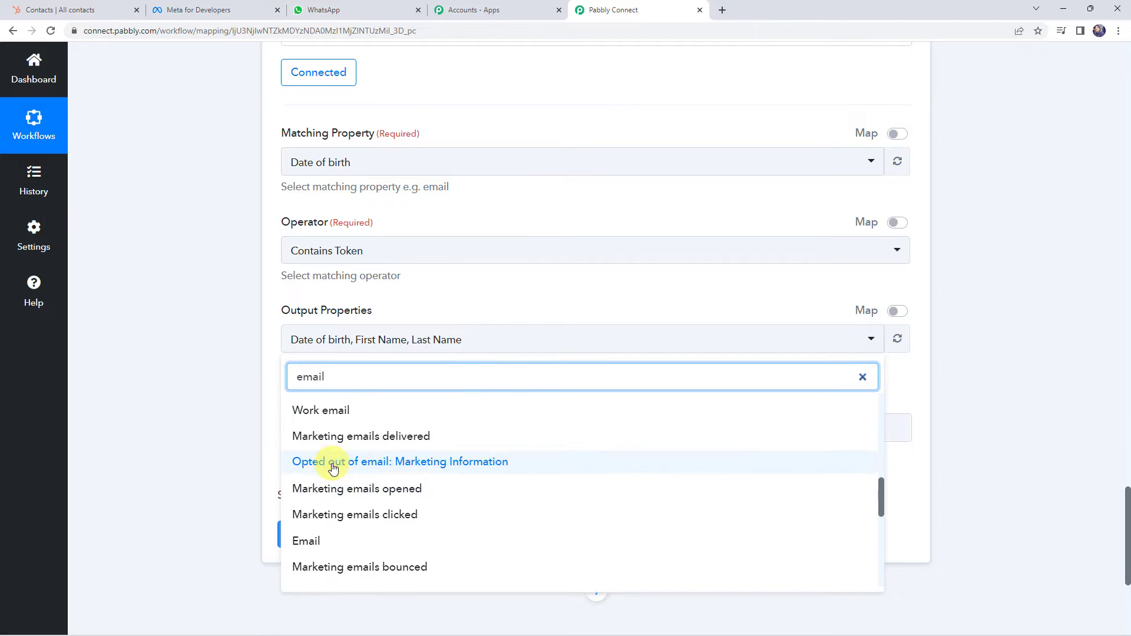
{"action": "left_click", "coordinate": [317, 551]}
{"action": "type", "text": "l,"}
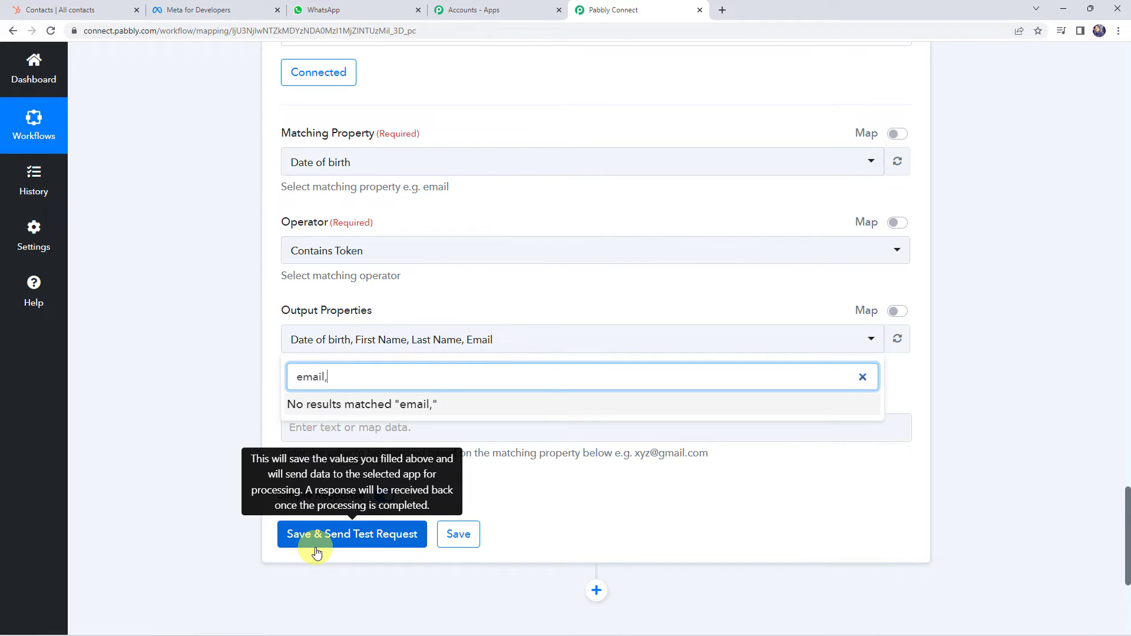
{"action": "key", "text": "BackSpace"}
{"action": "key", "text": "BackSpace"}
{"action": "key", "text": "BackSpace"}
{"action": "key", "text": "BackSpace"}
{"action": "key", "text": "BackSpace"}
{"action": "key", "text": "BackSpace"}
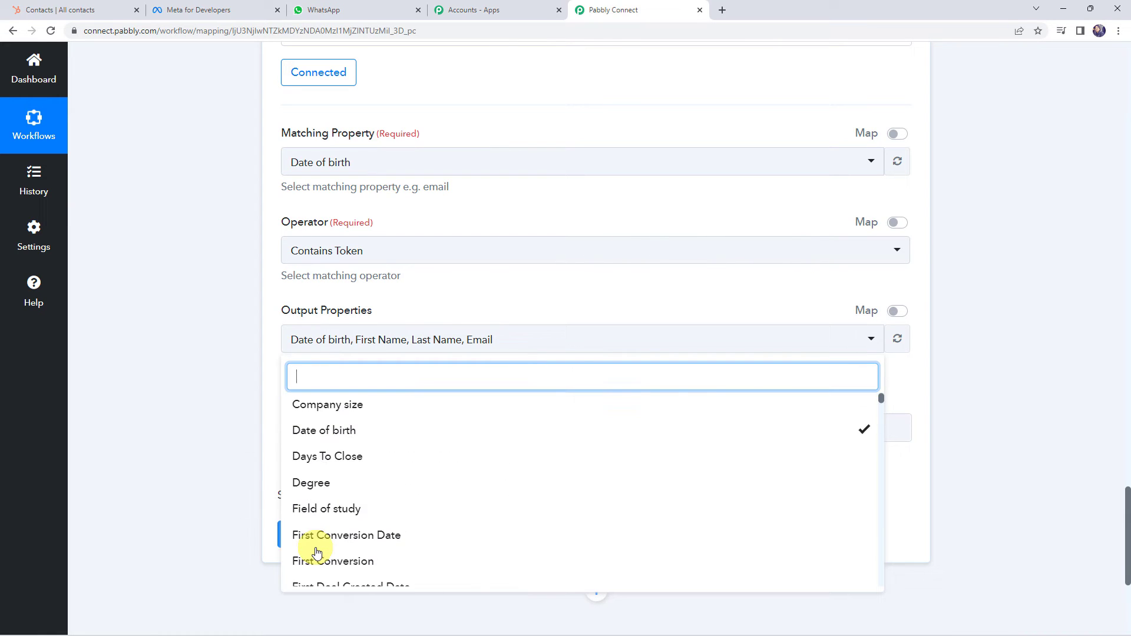
{"action": "type", "text": "phone"}
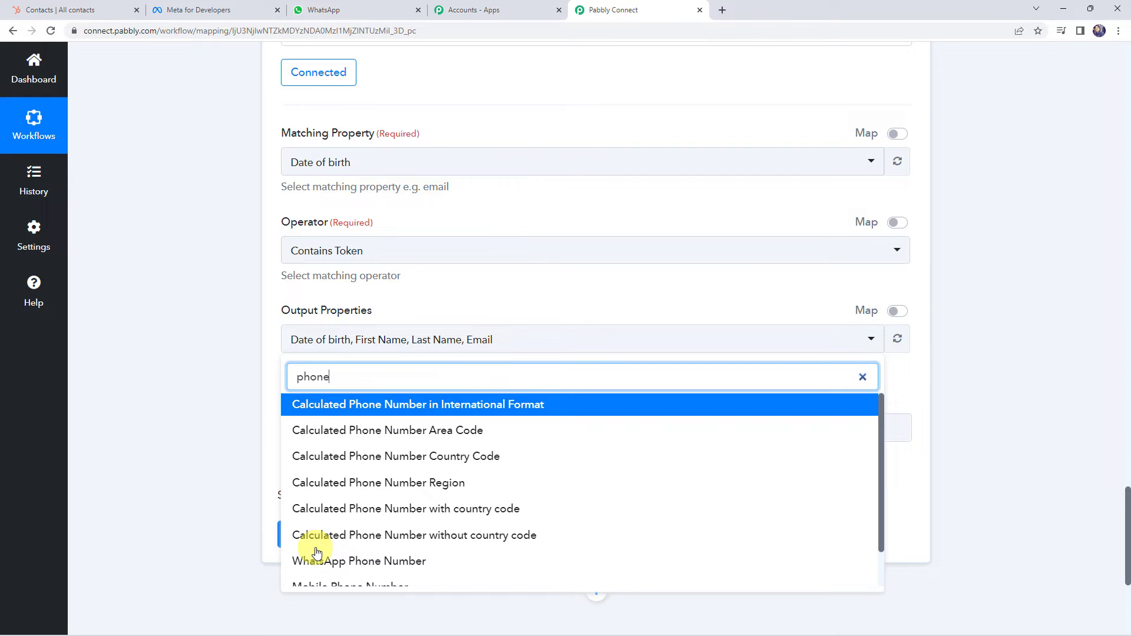
{"action": "scroll", "coordinate": [316, 549], "scroll_direction": "down", "scroll_amount": 1}
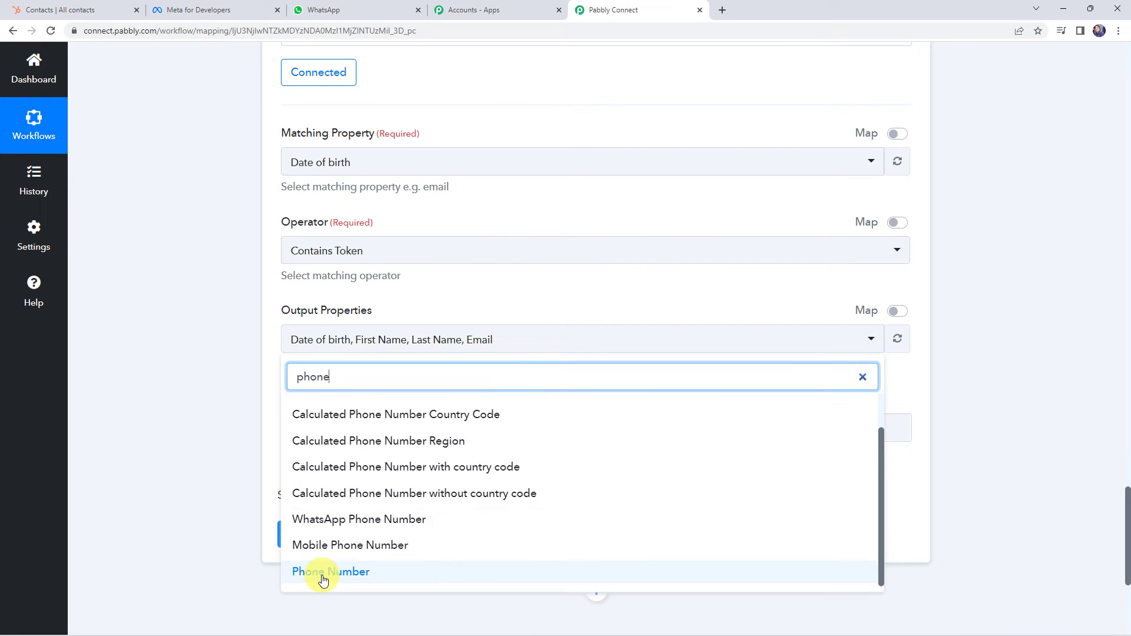
{"action": "left_click", "coordinate": [321, 571]}
{"action": "left_click", "coordinate": [141, 347]}
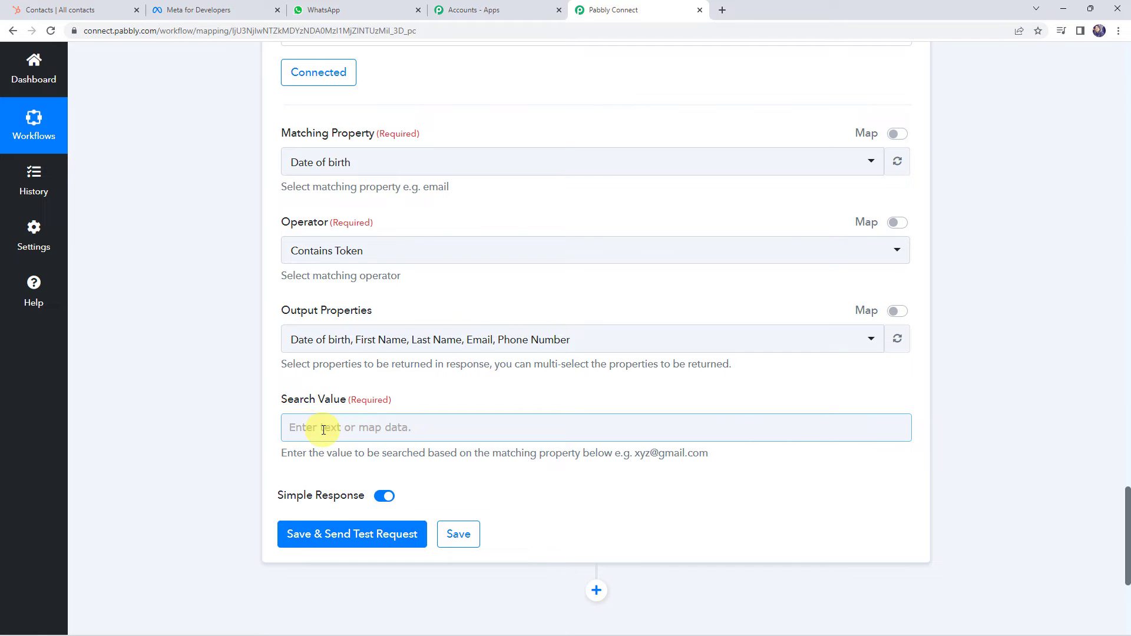
Step: Highlight the split day 21 and month 10 in the test results
{"action": "scroll", "coordinate": [181, 408], "scroll_direction": "up", "scroll_amount": 10}
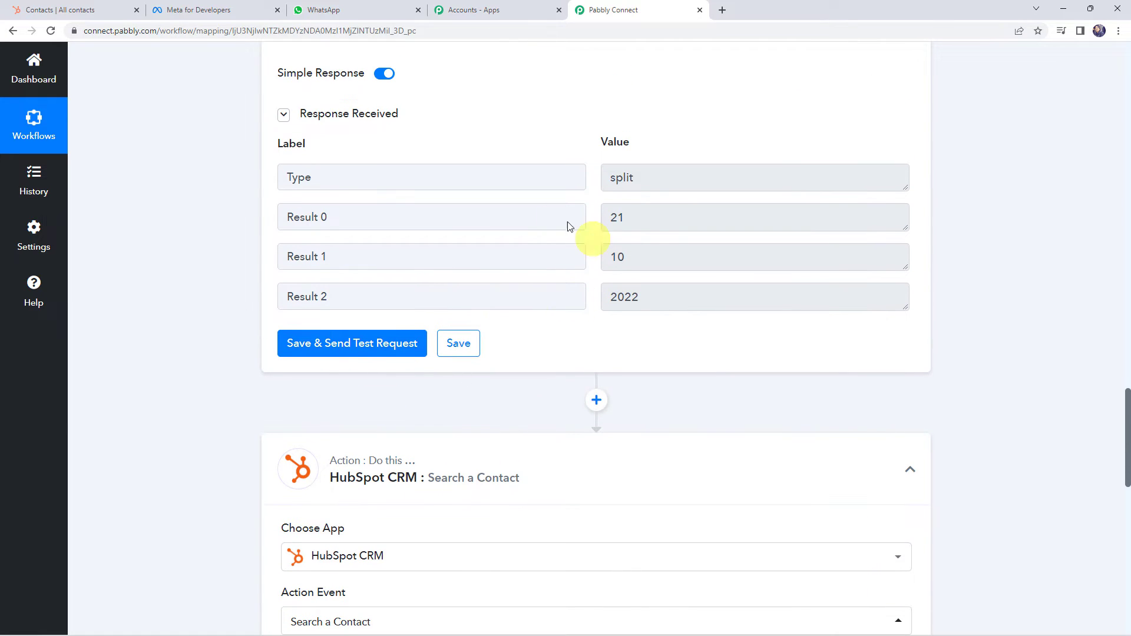
{"action": "left_click", "coordinate": [645, 217]}
{"action": "double_click", "coordinate": [646, 216]}
{"action": "left_click", "coordinate": [626, 256]}
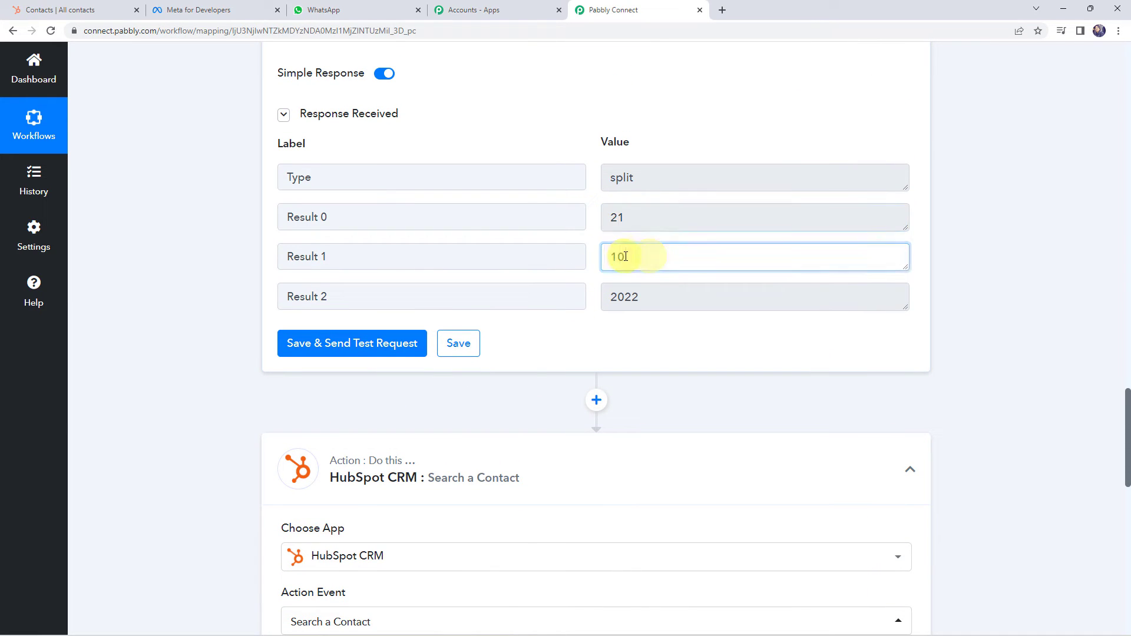
{"action": "double_click", "coordinate": [626, 256]}
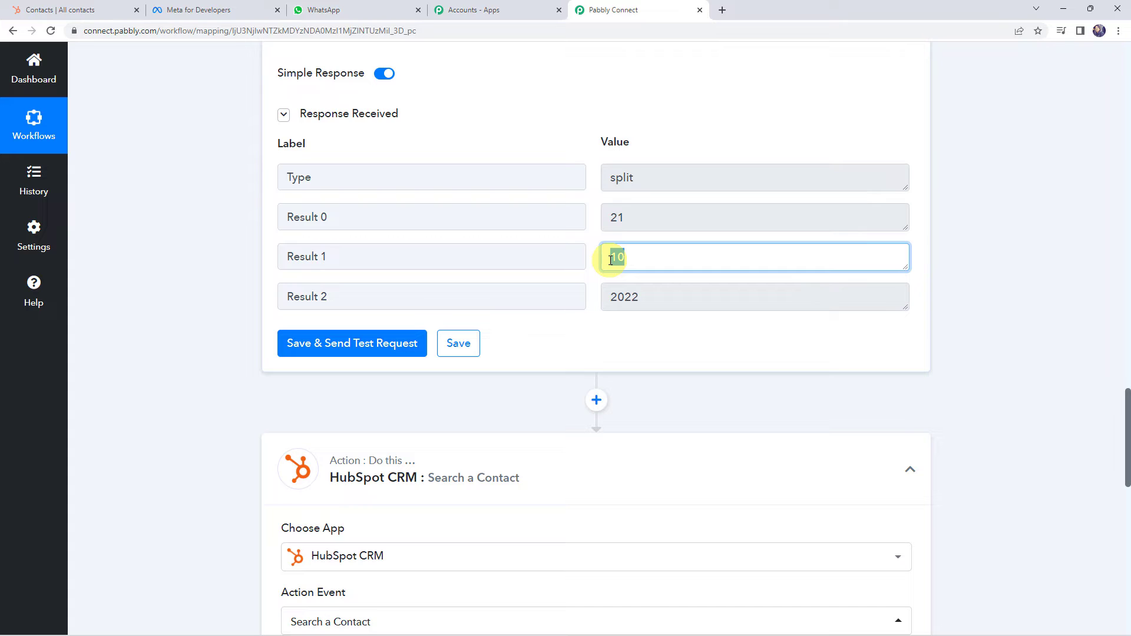
Step: Set the search value to Split Text Result 0 '/' Result 1 and turn off Simple Response
{"action": "scroll", "coordinate": [179, 370], "scroll_direction": "down", "scroll_amount": 12}
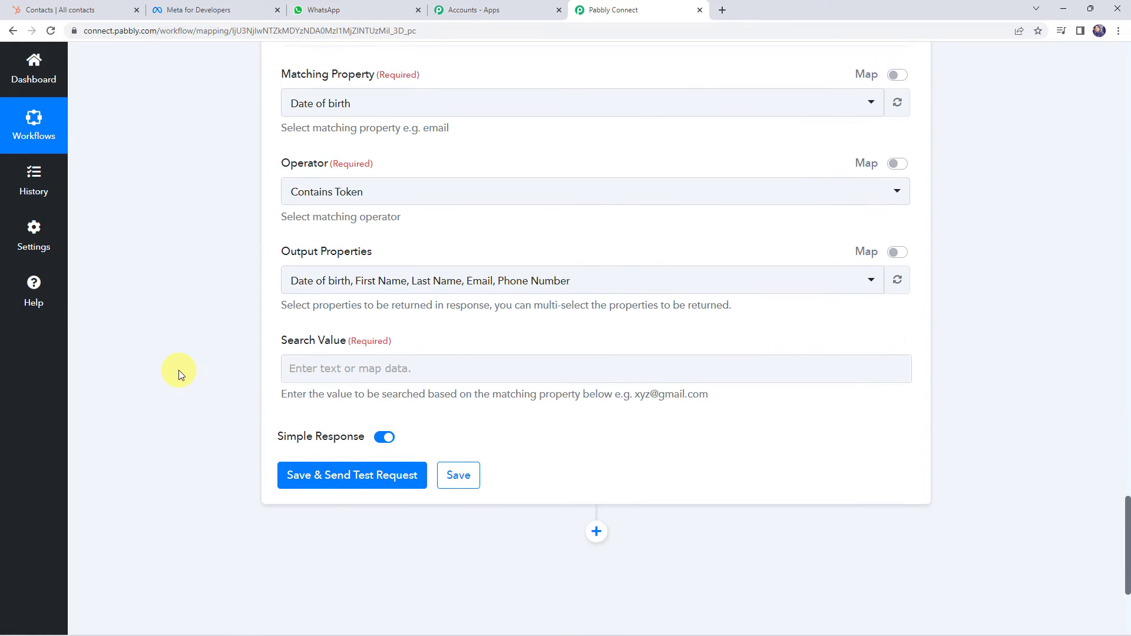
{"action": "left_click", "coordinate": [325, 369]}
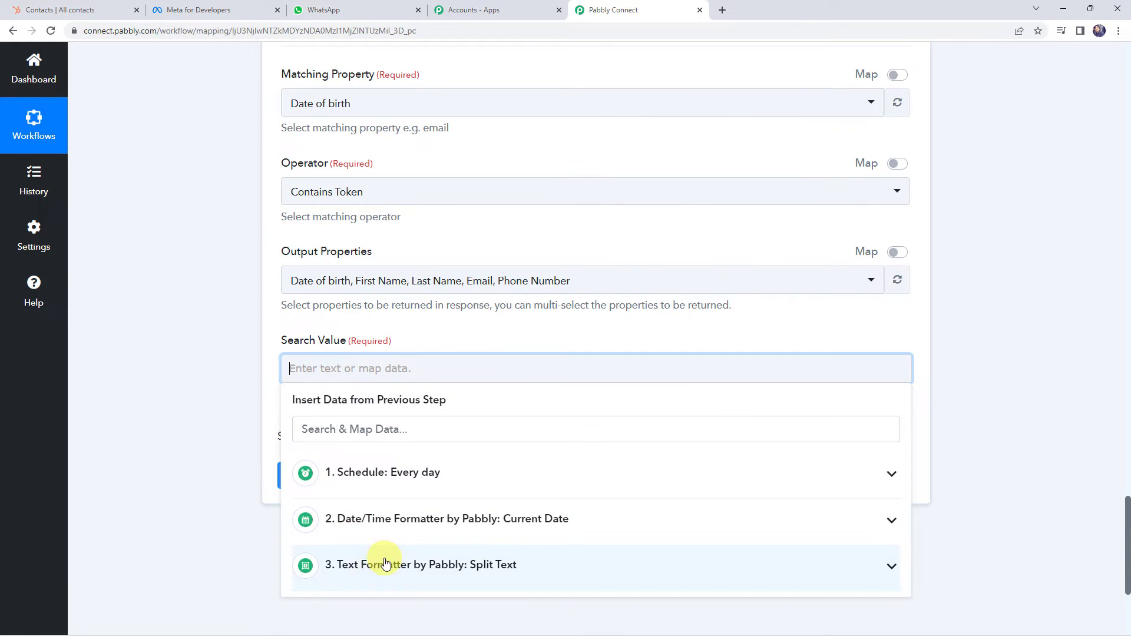
{"action": "left_click", "coordinate": [363, 566]}
{"action": "scroll", "coordinate": [229, 464], "scroll_direction": "down", "scroll_amount": 3}
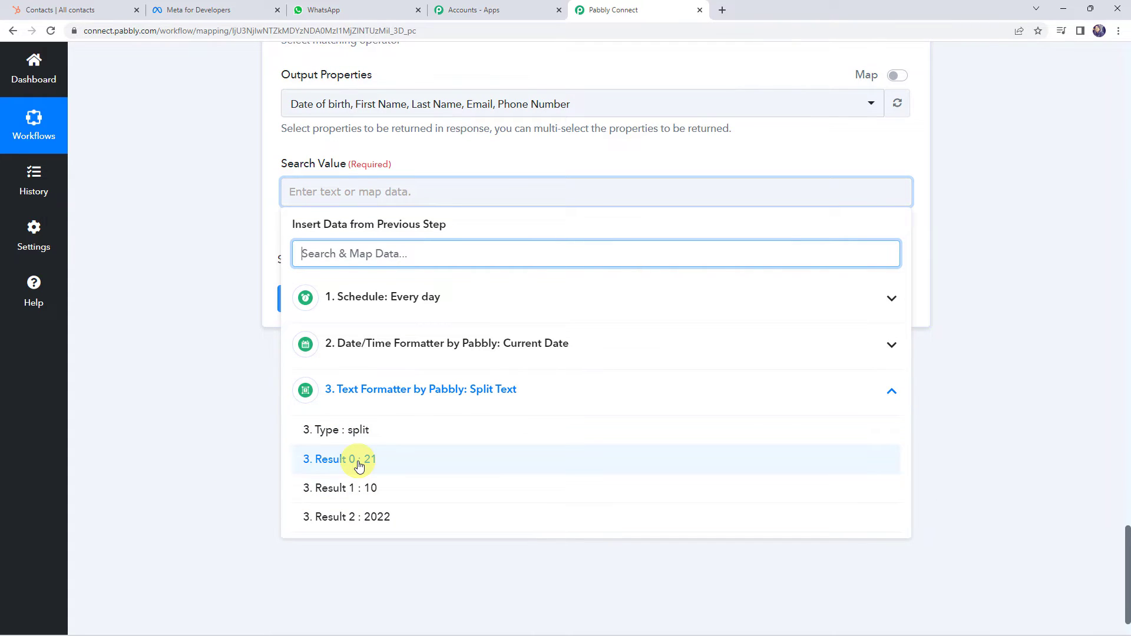
{"action": "left_click", "coordinate": [359, 460]}
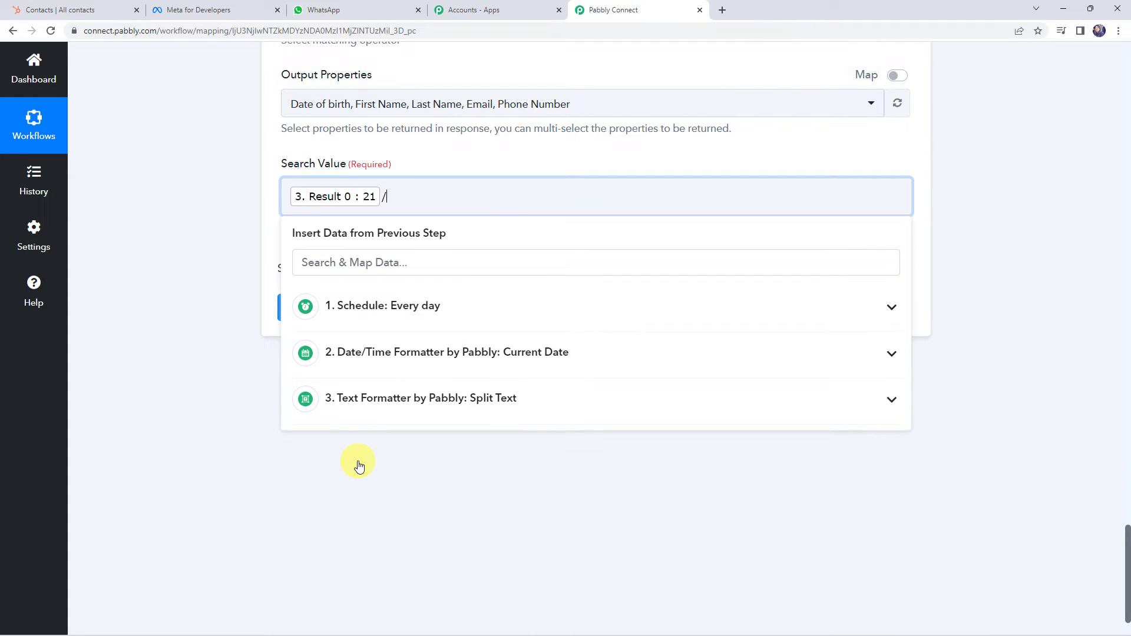
{"action": "left_click", "coordinate": [360, 399]}
{"action": "left_click", "coordinate": [361, 493]}
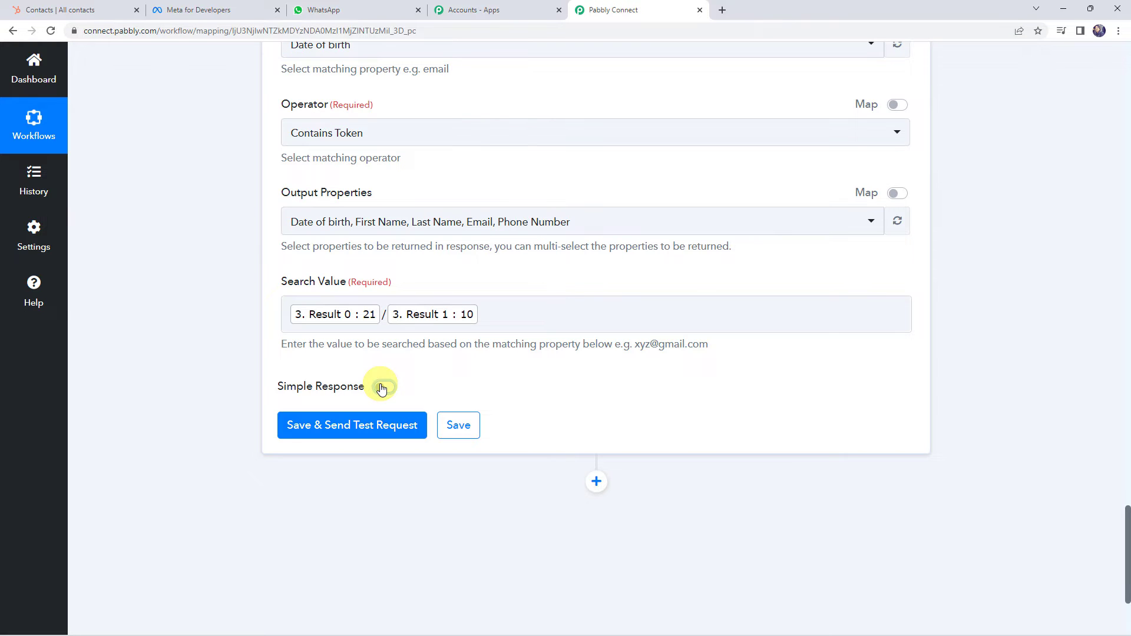
{"action": "mouse_move", "coordinate": [287, 383]}
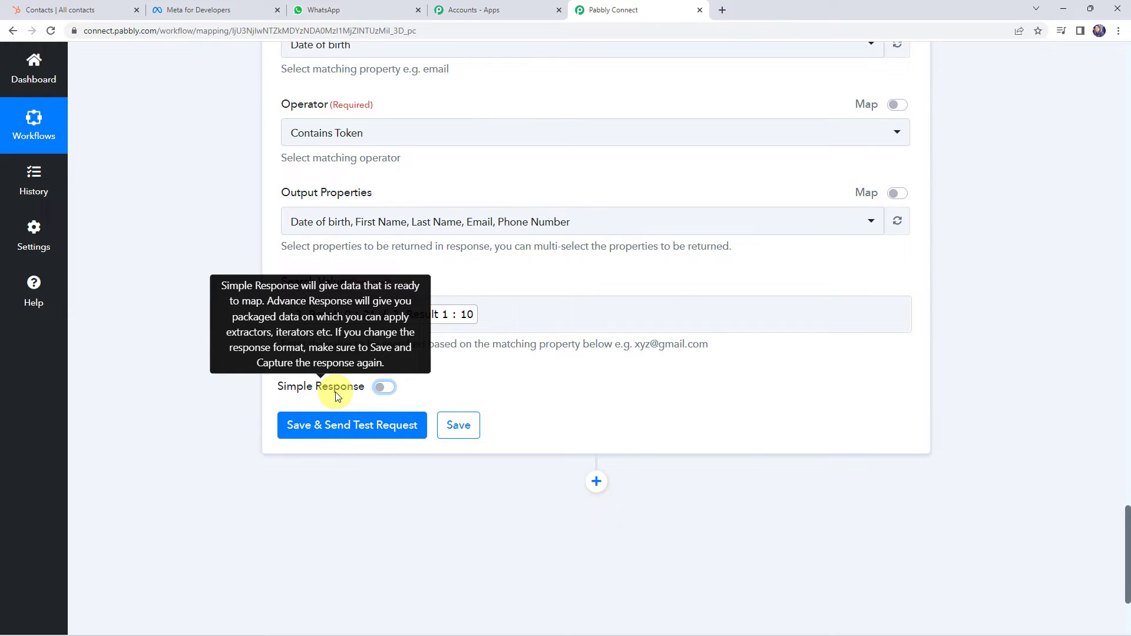
{"action": "left_click", "coordinate": [344, 430]}
{"action": "scroll", "coordinate": [167, 357], "scroll_direction": "down", "scroll_amount": 1}
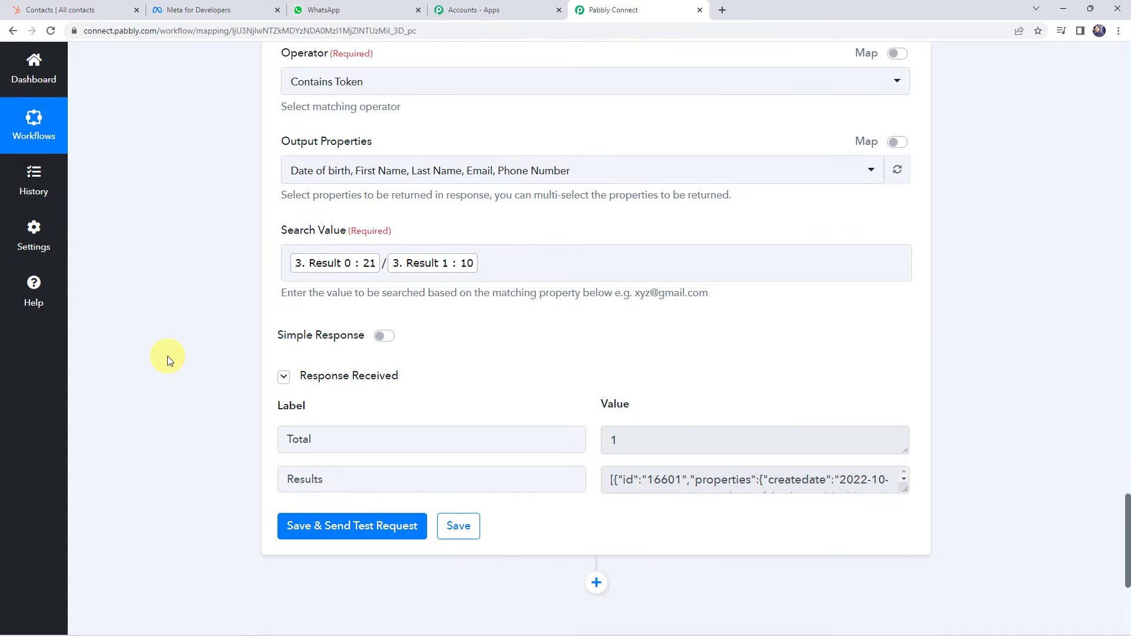
{"action": "scroll", "coordinate": [167, 356], "scroll_direction": "down", "scroll_amount": 3}
{"action": "left_click", "coordinate": [800, 310]}
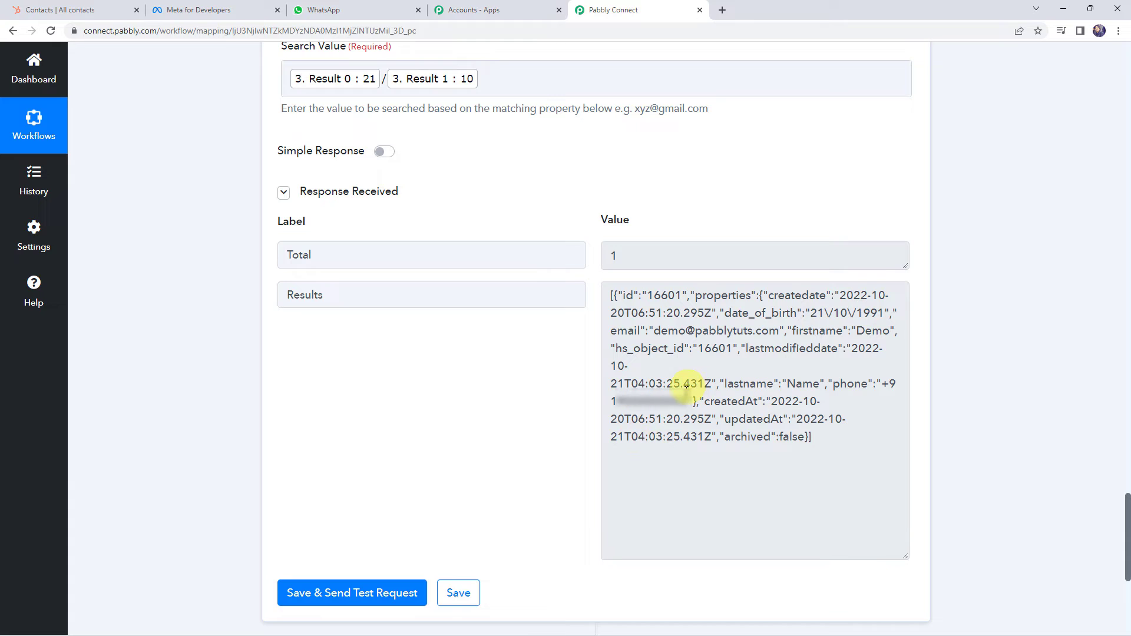
{"action": "scroll", "coordinate": [179, 363], "scroll_direction": "down", "scroll_amount": 6}
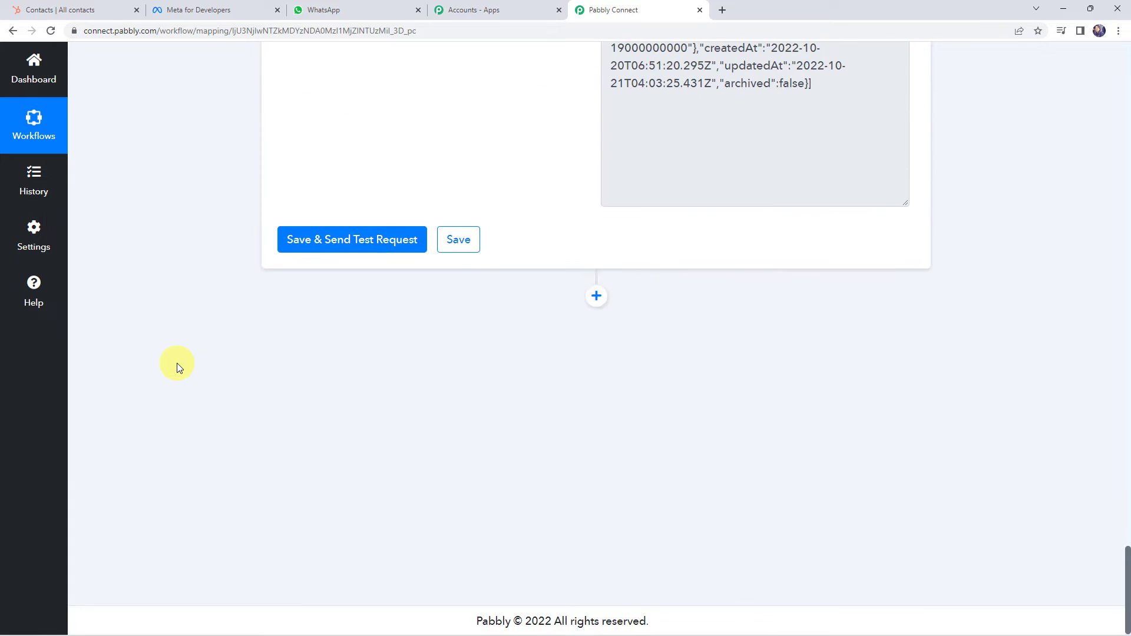
Step: Add an Iterator by Pabbly step after the HubSpot search that loops over '4. Results []'
{"action": "left_click", "coordinate": [596, 296]}
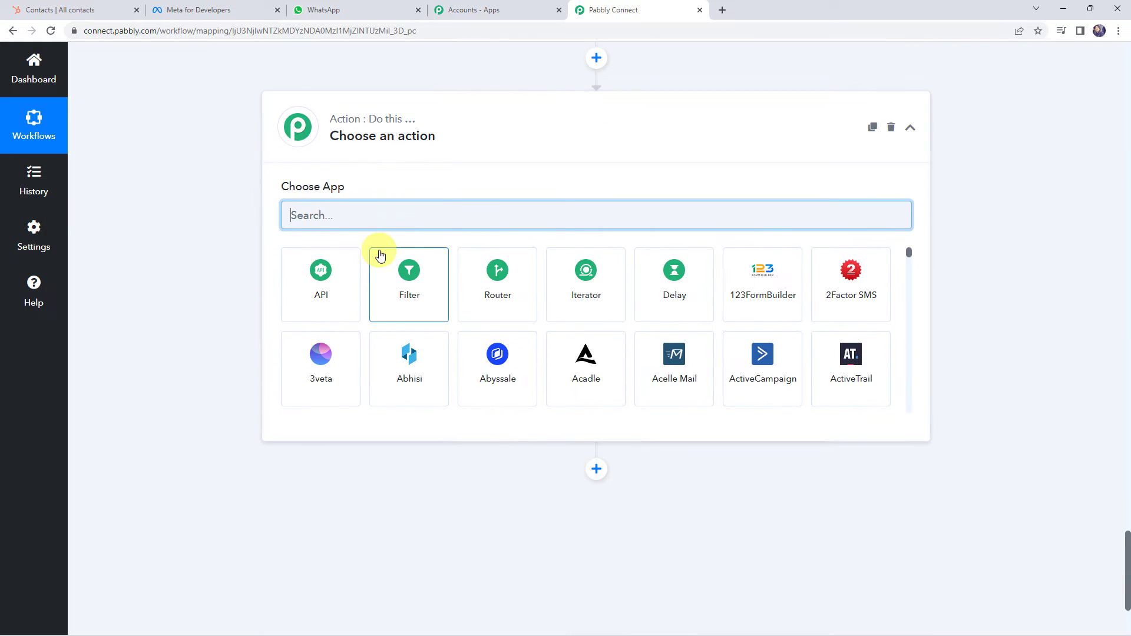
{"action": "left_click", "coordinate": [589, 296]}
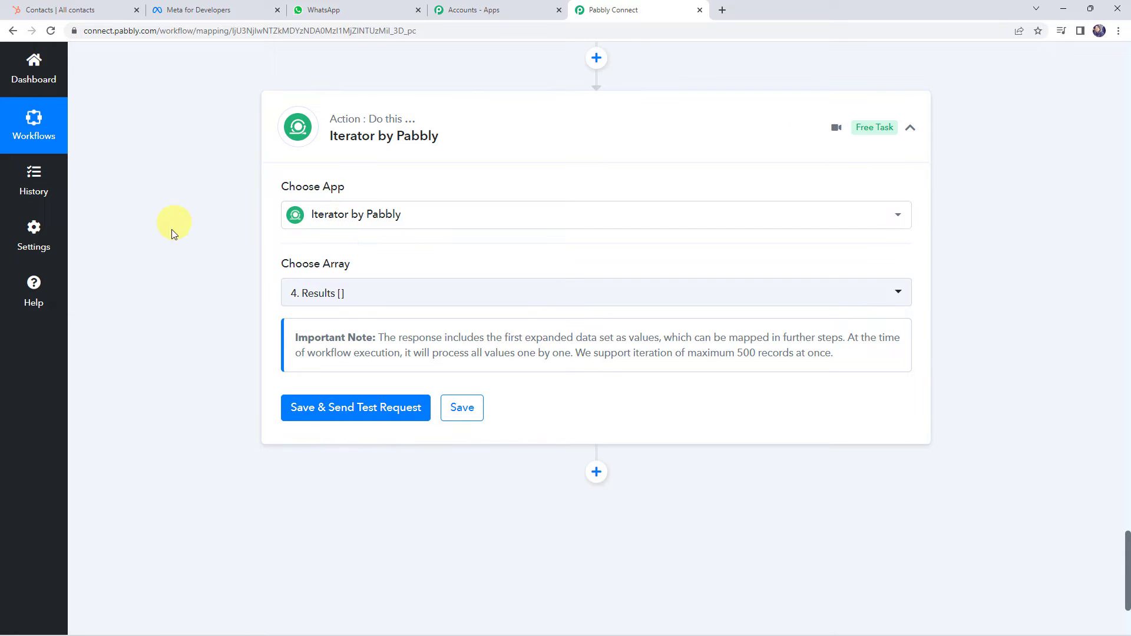
{"action": "mouse_move", "coordinate": [310, 269]}
{"action": "scroll", "coordinate": [219, 291], "scroll_direction": "up", "scroll_amount": 10}
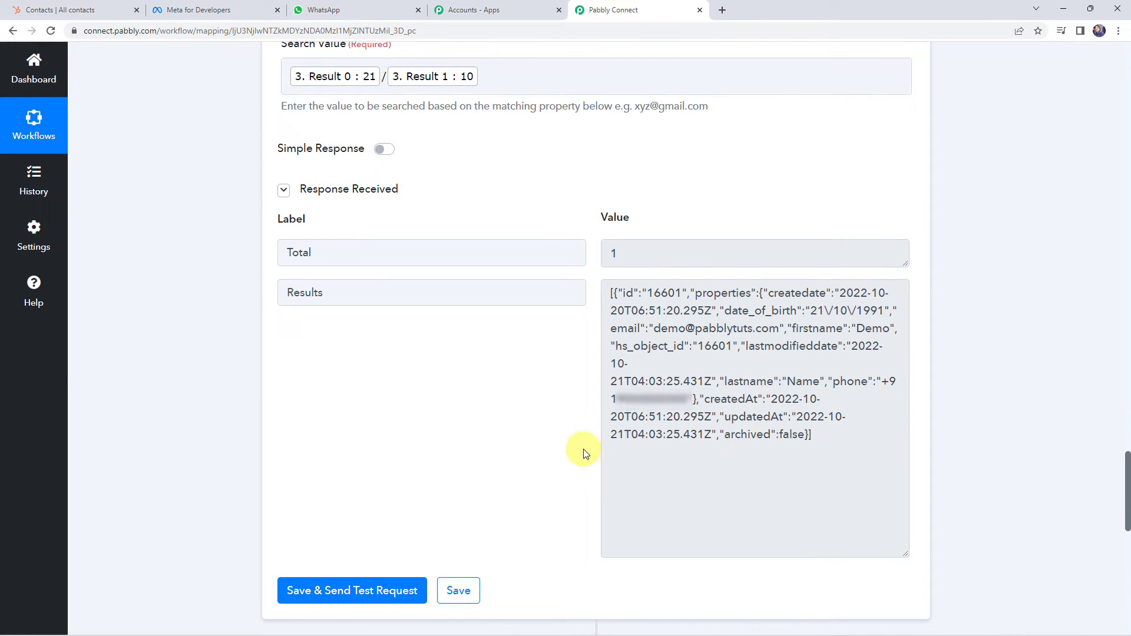
{"action": "scroll", "coordinate": [186, 334], "scroll_direction": "down", "scroll_amount": 10}
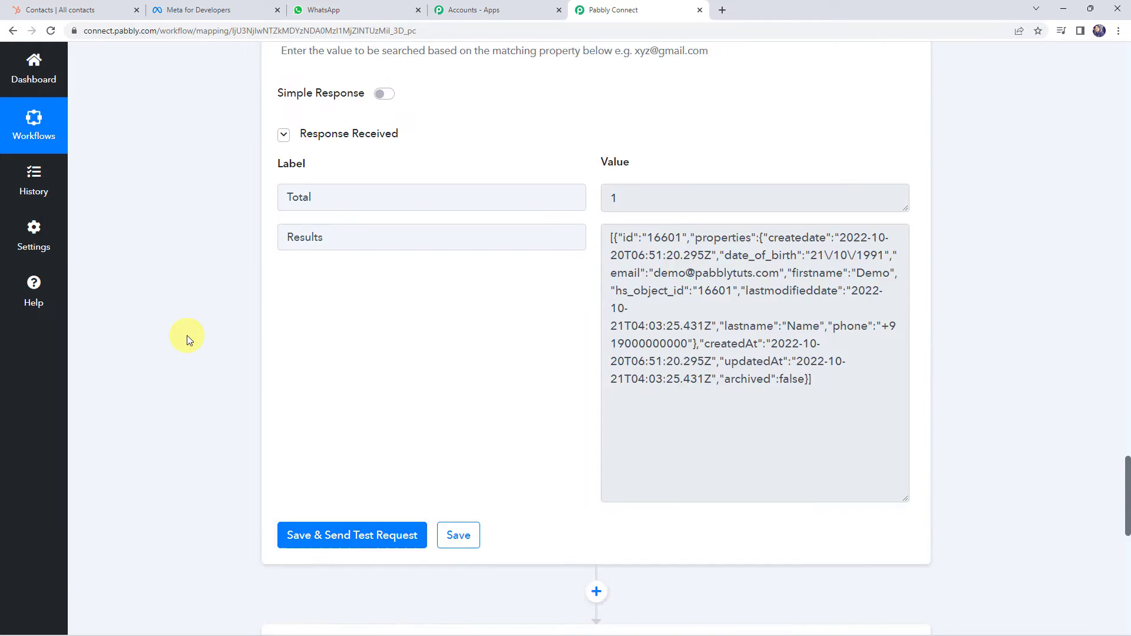
{"action": "left_click", "coordinate": [315, 176]}
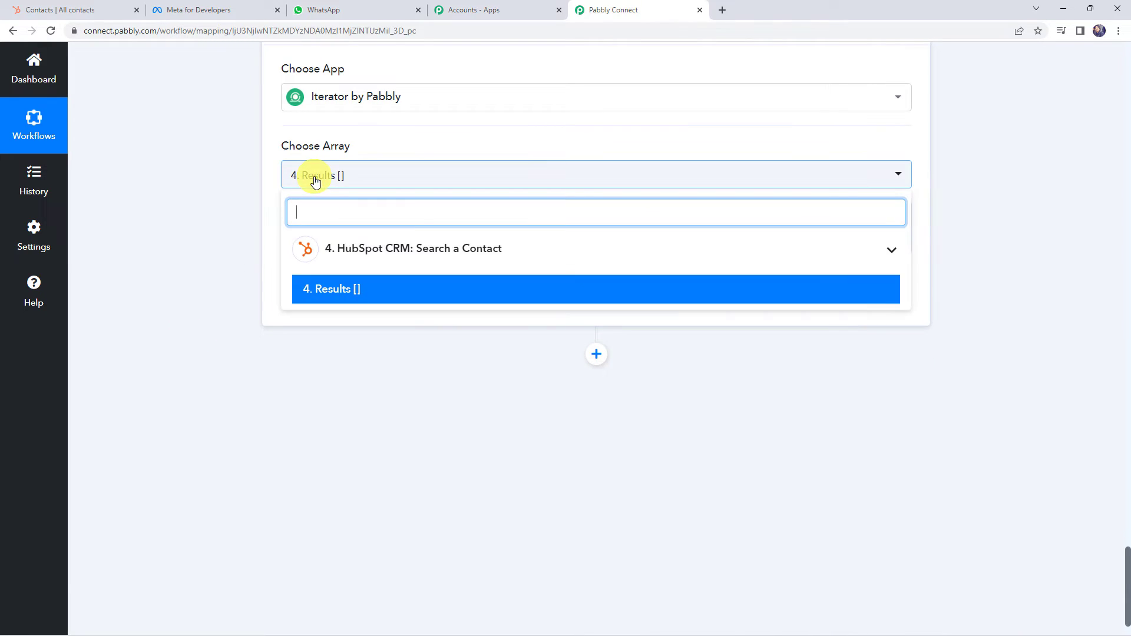
{"action": "left_click", "coordinate": [333, 286]}
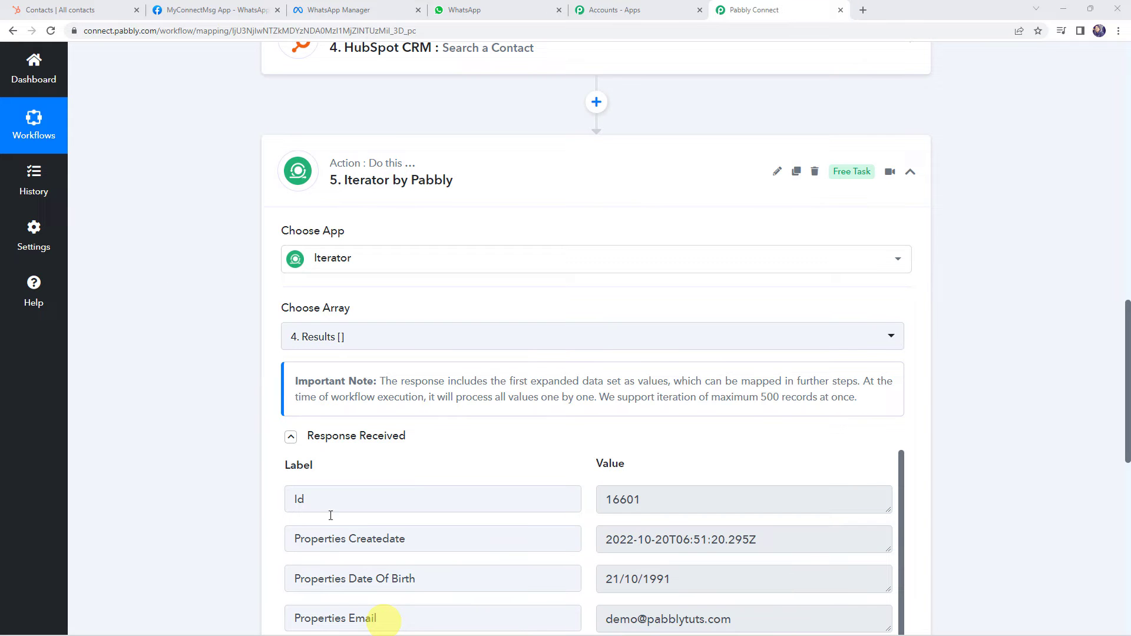
{"action": "scroll", "coordinate": [264, 501], "scroll_direction": "down", "scroll_amount": 5}
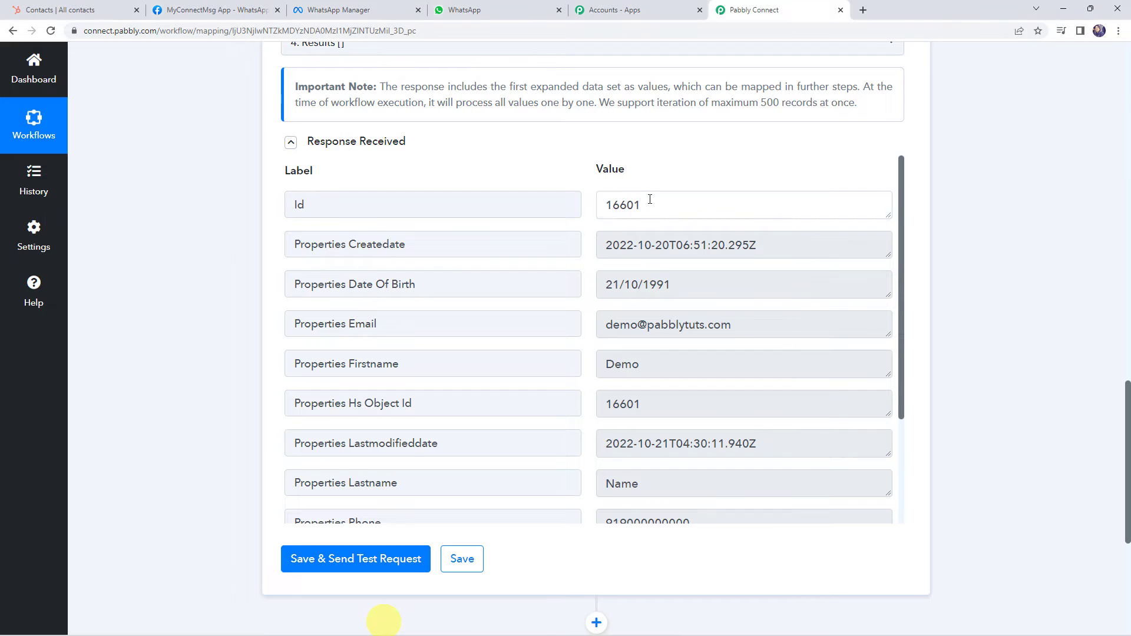
{"action": "left_click", "coordinate": [649, 198]}
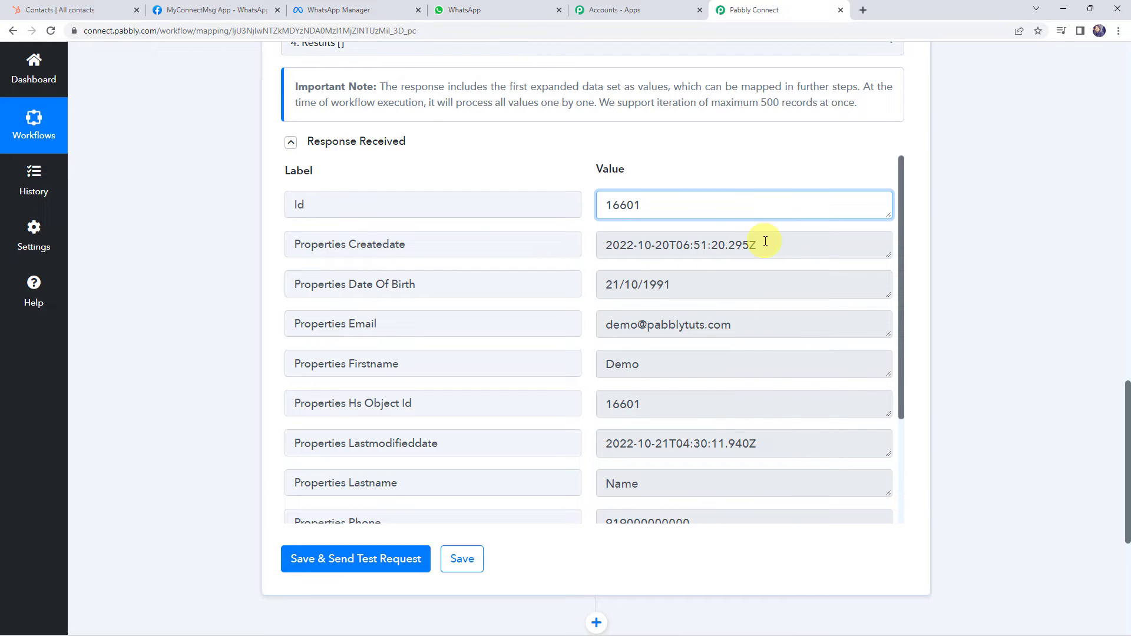
{"action": "left_click", "coordinate": [681, 290]}
{"action": "left_click", "coordinate": [687, 323]}
{"action": "left_click", "coordinate": [677, 366]}
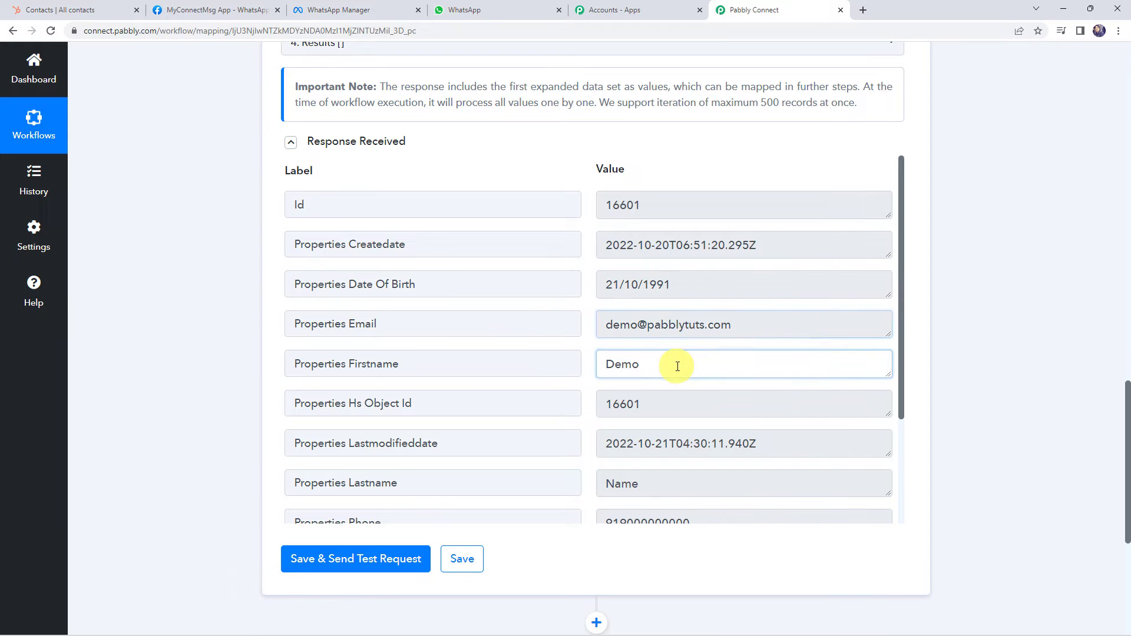
{"action": "scroll", "coordinate": [720, 442], "scroll_direction": "down", "scroll_amount": 2}
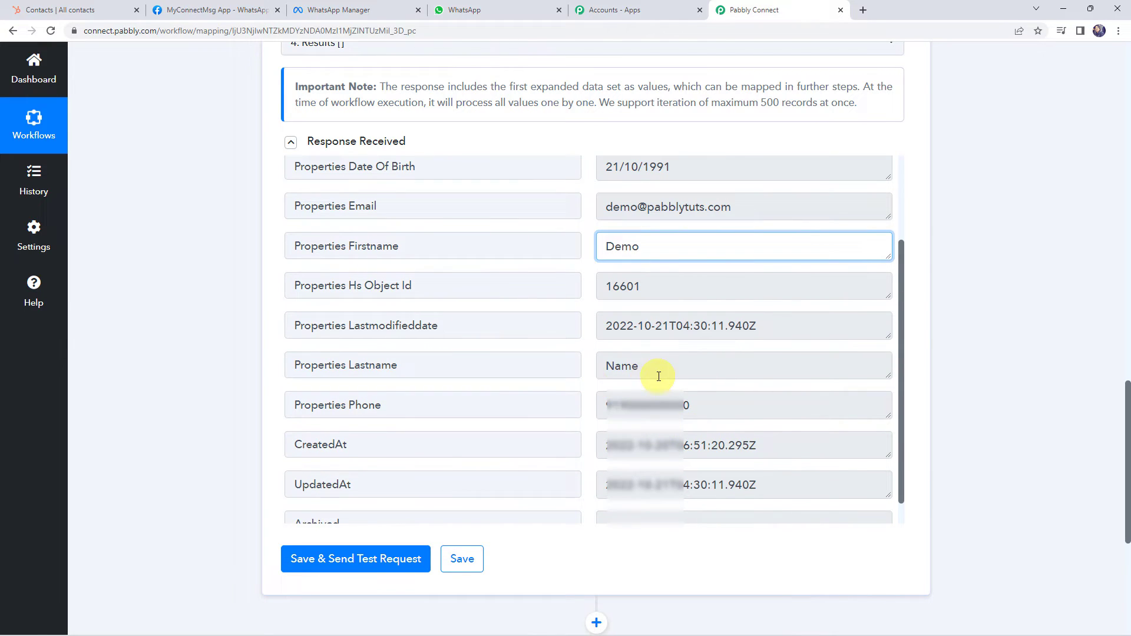
{"action": "left_click", "coordinate": [659, 375]}
{"action": "left_click", "coordinate": [687, 405]}
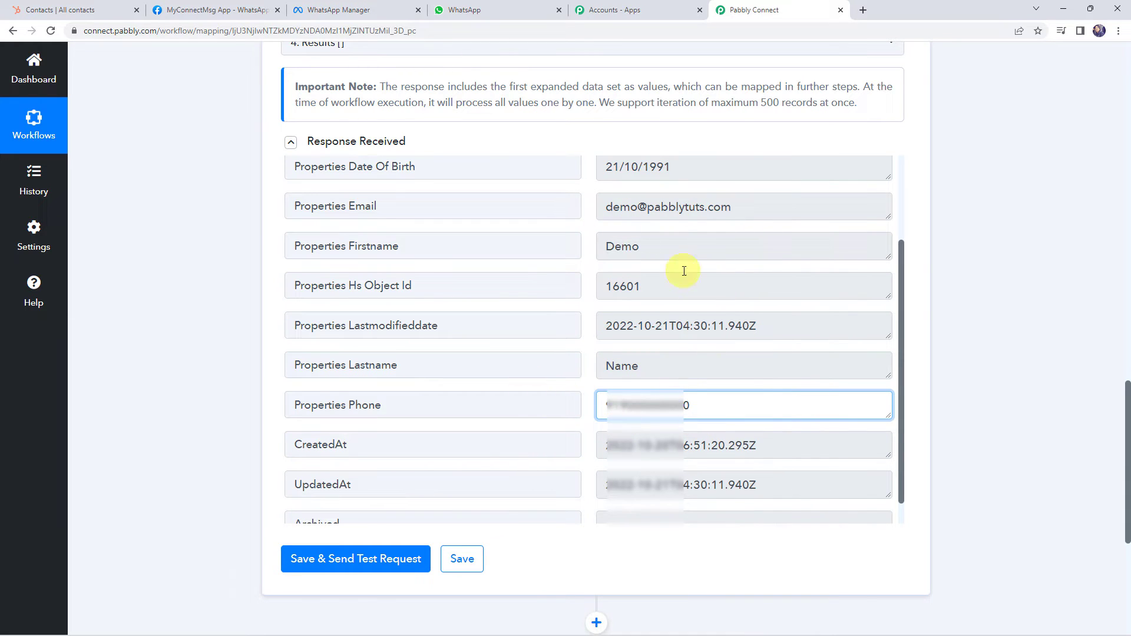
{"action": "left_click", "coordinate": [677, 245]}
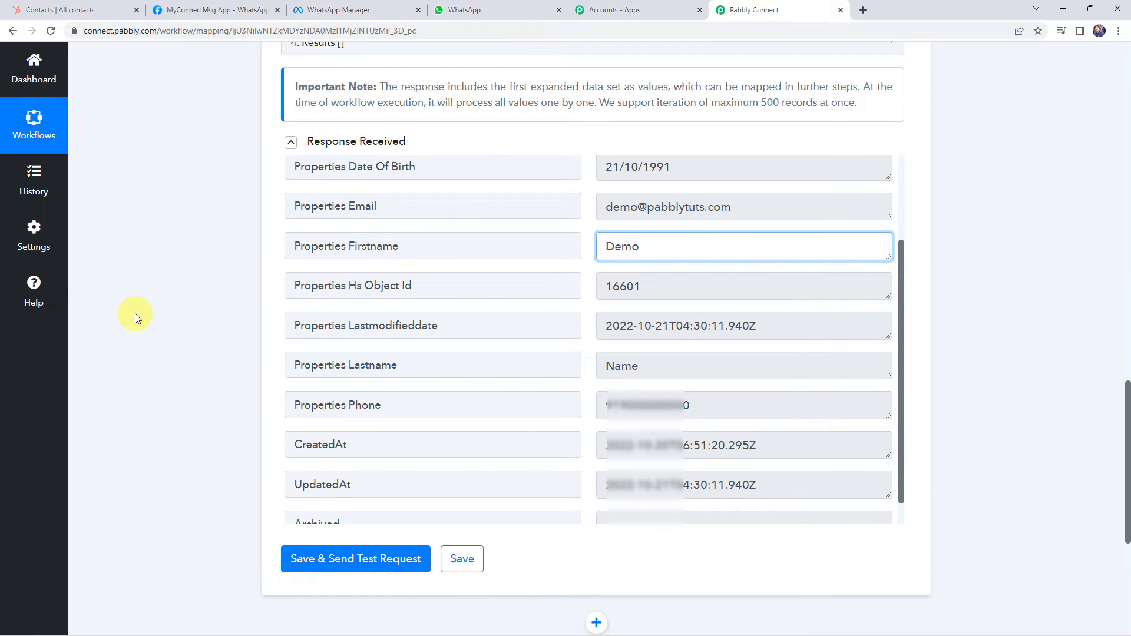
{"action": "scroll", "coordinate": [136, 314], "scroll_direction": "down", "scroll_amount": 5}
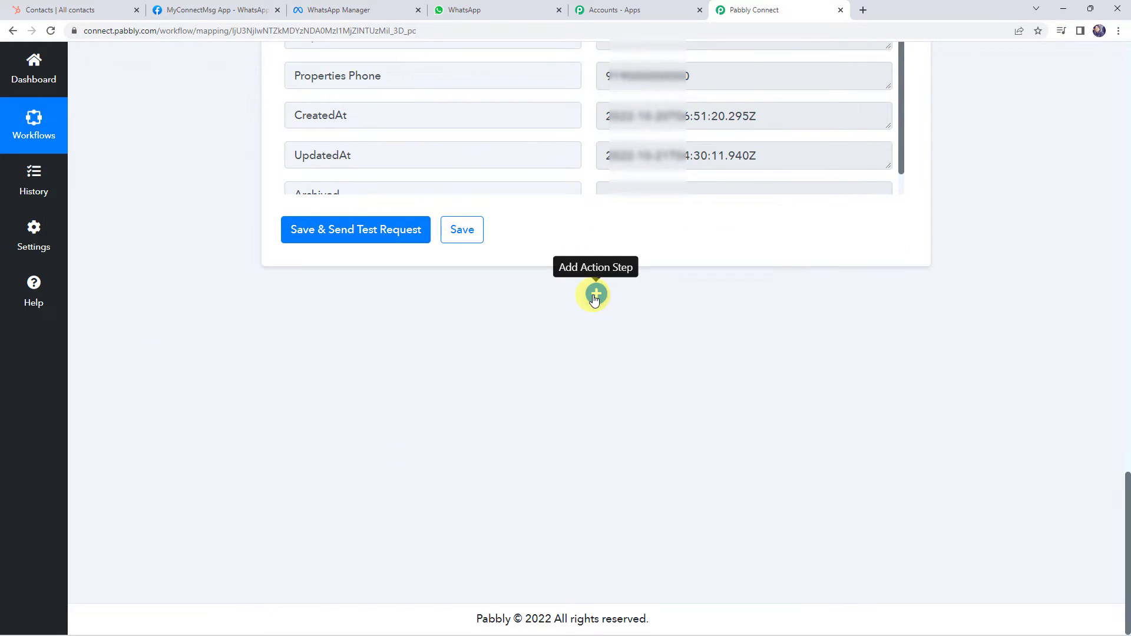
Step: Add a WhatsApp Cloud API action step using the Send Template Message event, and start connecting it
{"action": "left_click", "coordinate": [597, 295]}
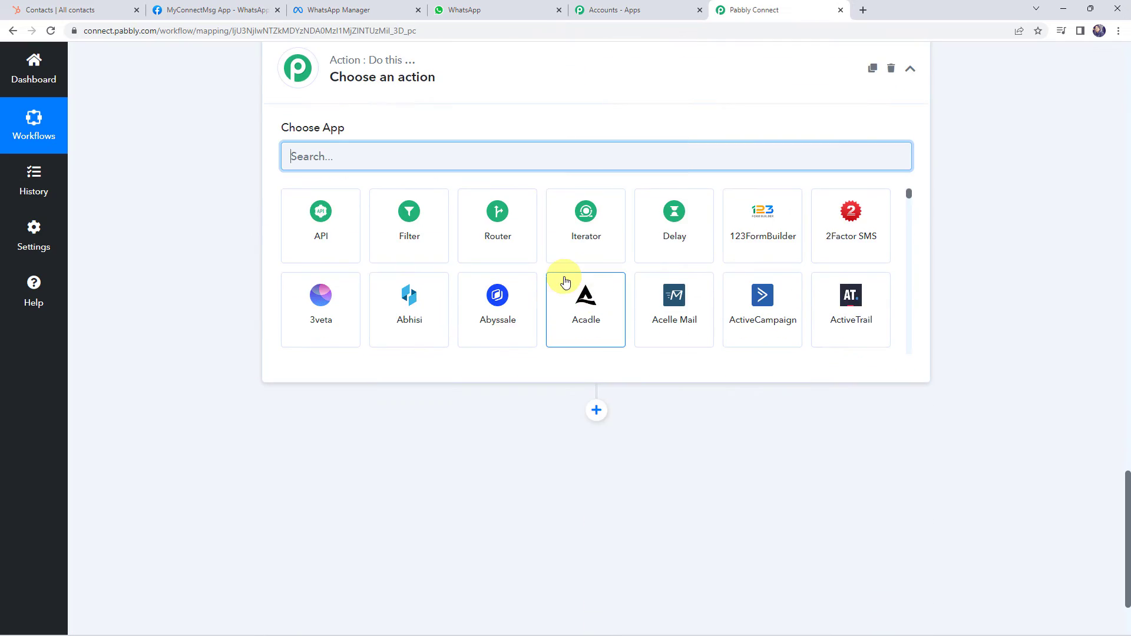
{"action": "type", "text": "what"}
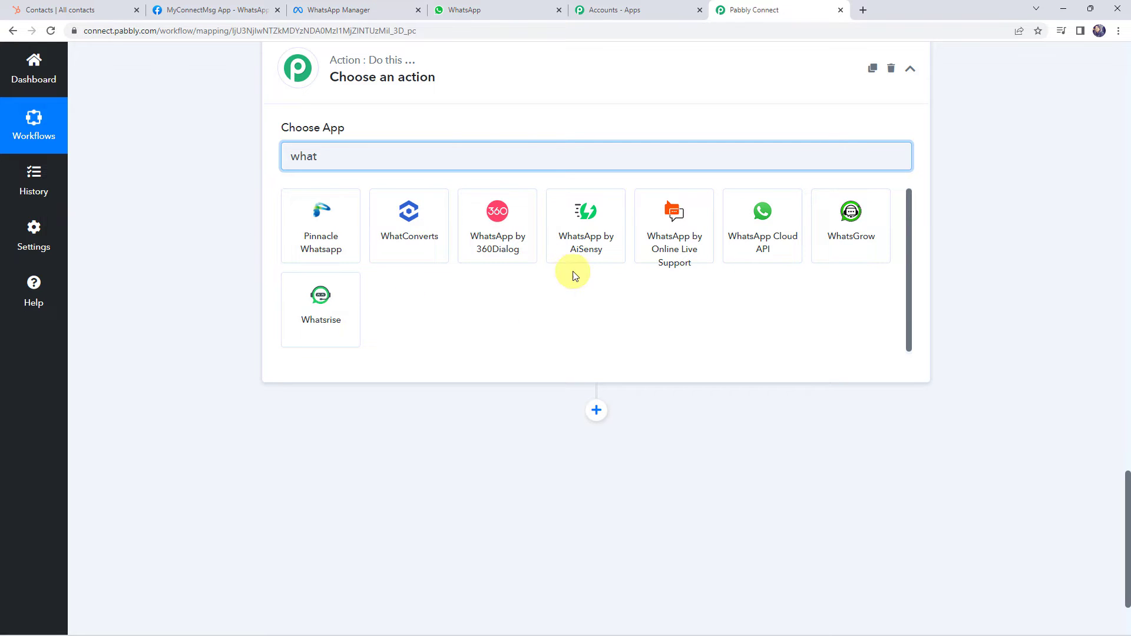
{"action": "left_click", "coordinate": [771, 252]}
{"action": "left_click", "coordinate": [344, 227]}
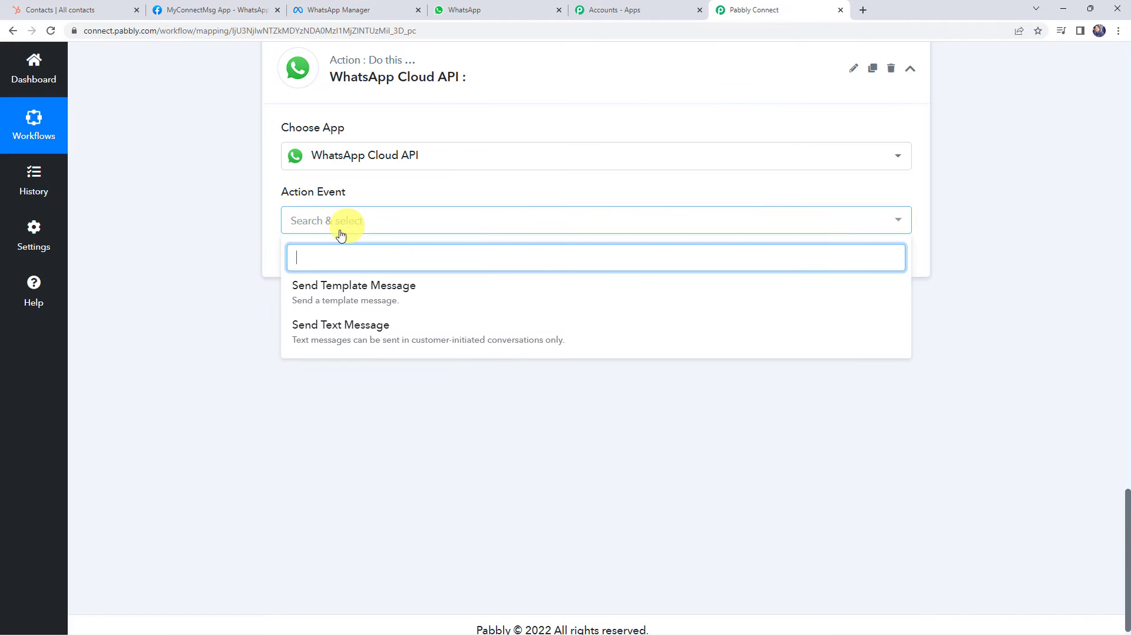
{"action": "left_click", "coordinate": [332, 301]}
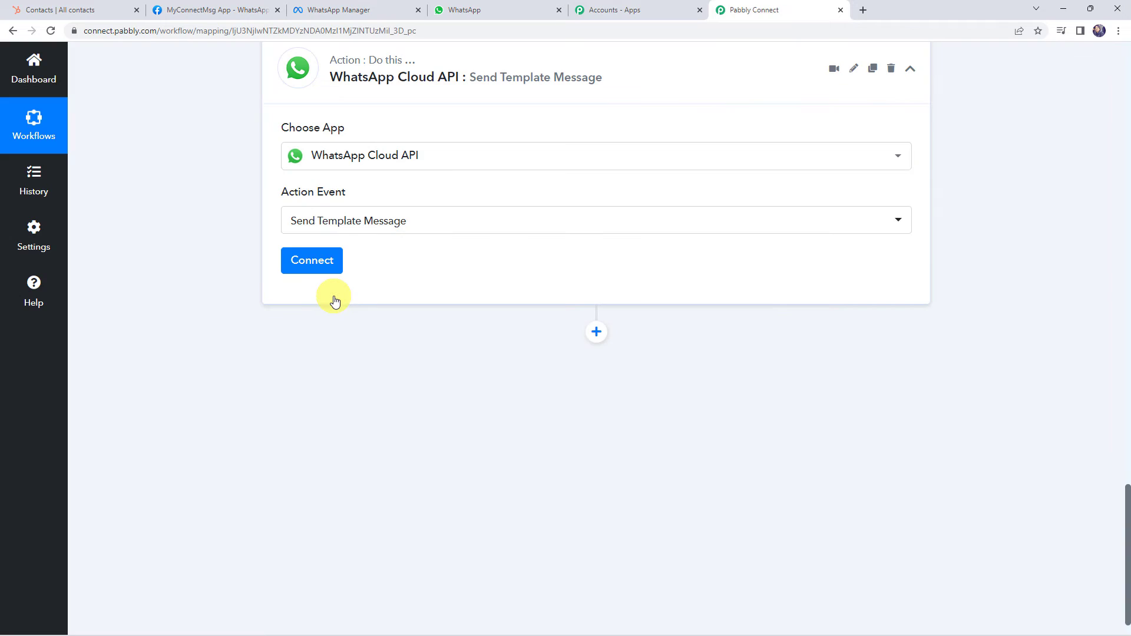
{"action": "left_click", "coordinate": [343, 263]}
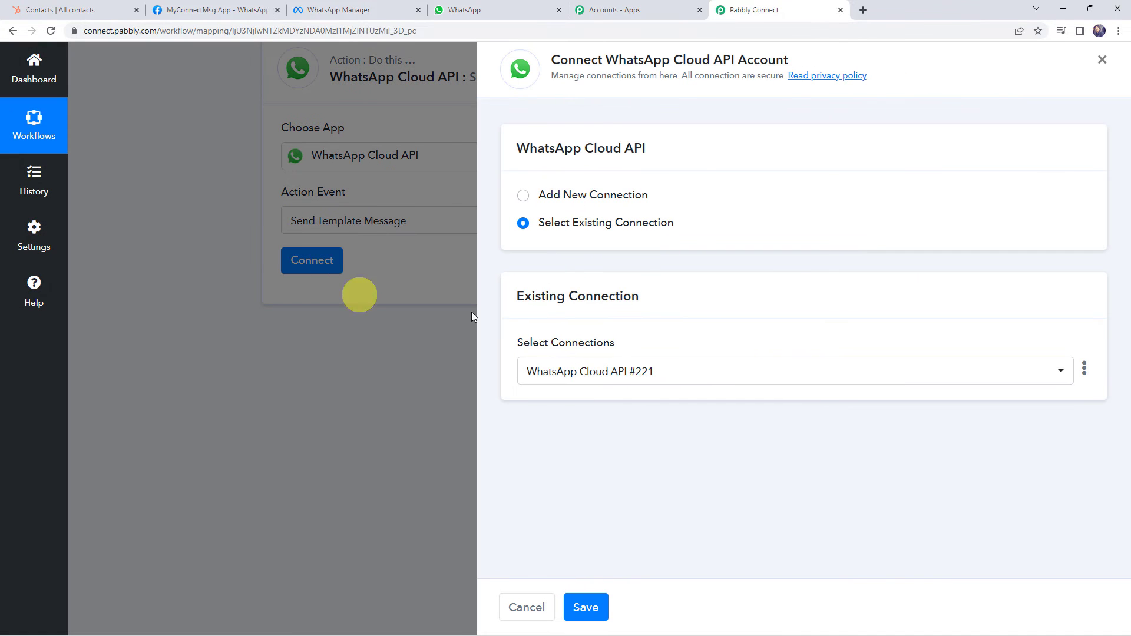
Step: Begin a new WhatsApp Cloud API #222 connection, then switch to the Meta for Developers tab
{"action": "left_click", "coordinate": [599, 196]}
{"action": "scroll", "coordinate": [599, 196], "scroll_direction": "down", "scroll_amount": 2}
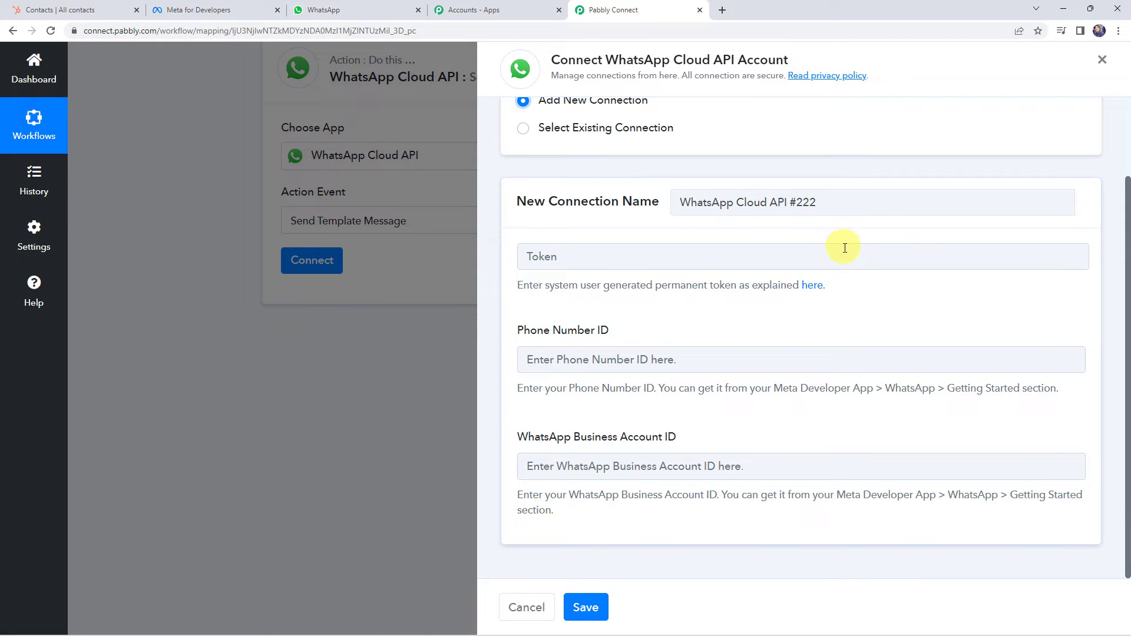
{"action": "left_click", "coordinate": [189, 7]}
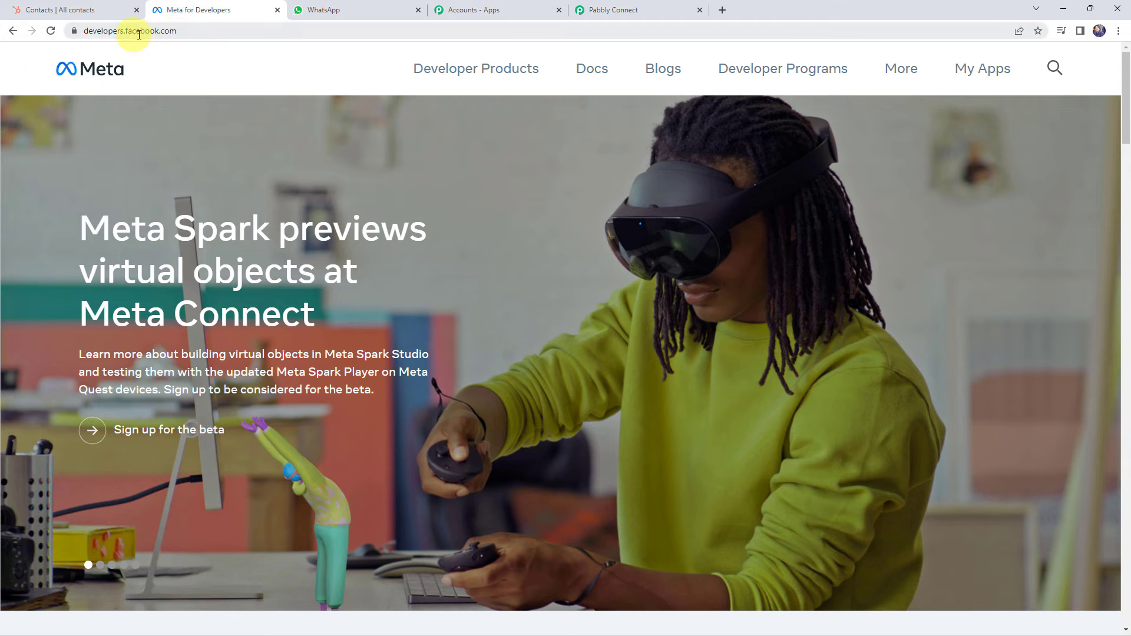
Step: Open the MyConnectMsg App's WhatsApp Getting started page in Meta for Developers
{"action": "left_click", "coordinate": [87, 32]}
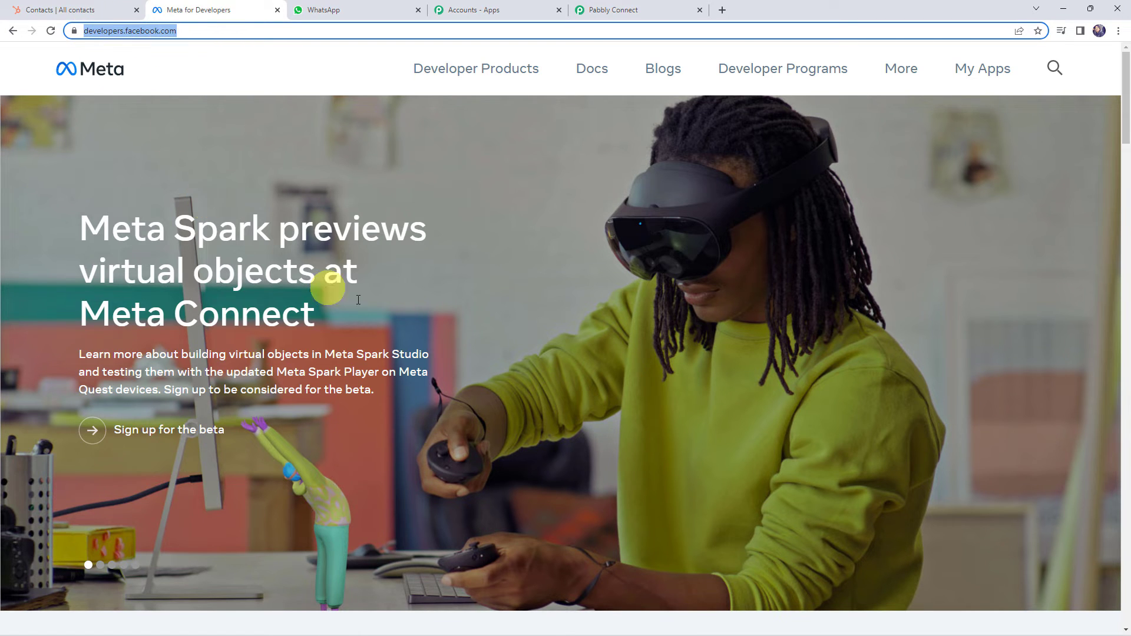
{"action": "left_click", "coordinate": [980, 78]}
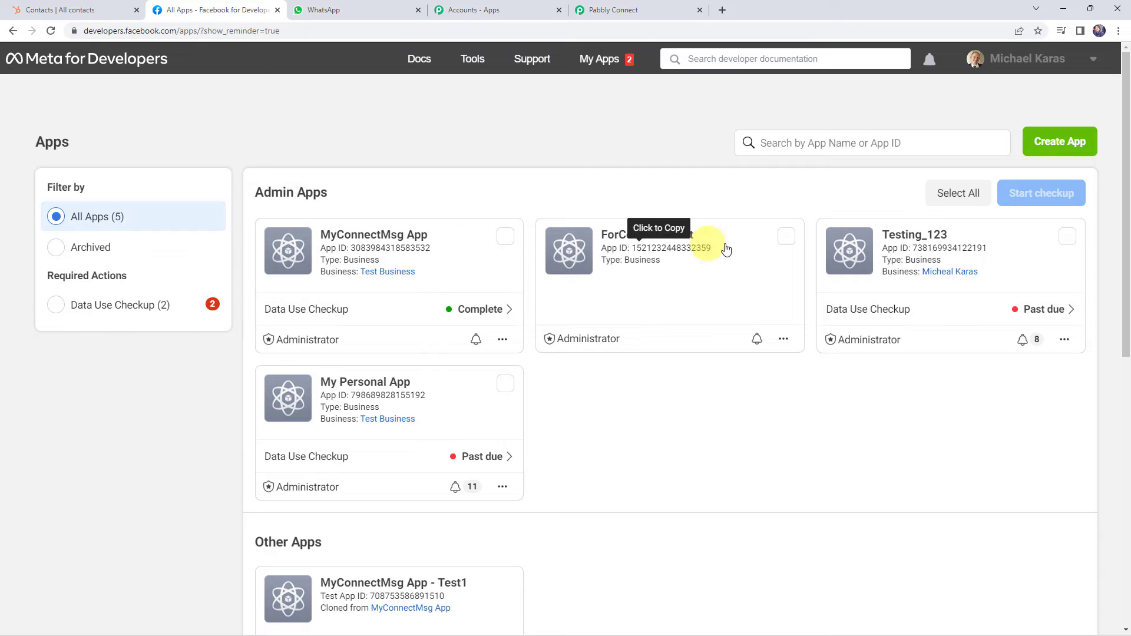
{"action": "left_click", "coordinate": [351, 236]}
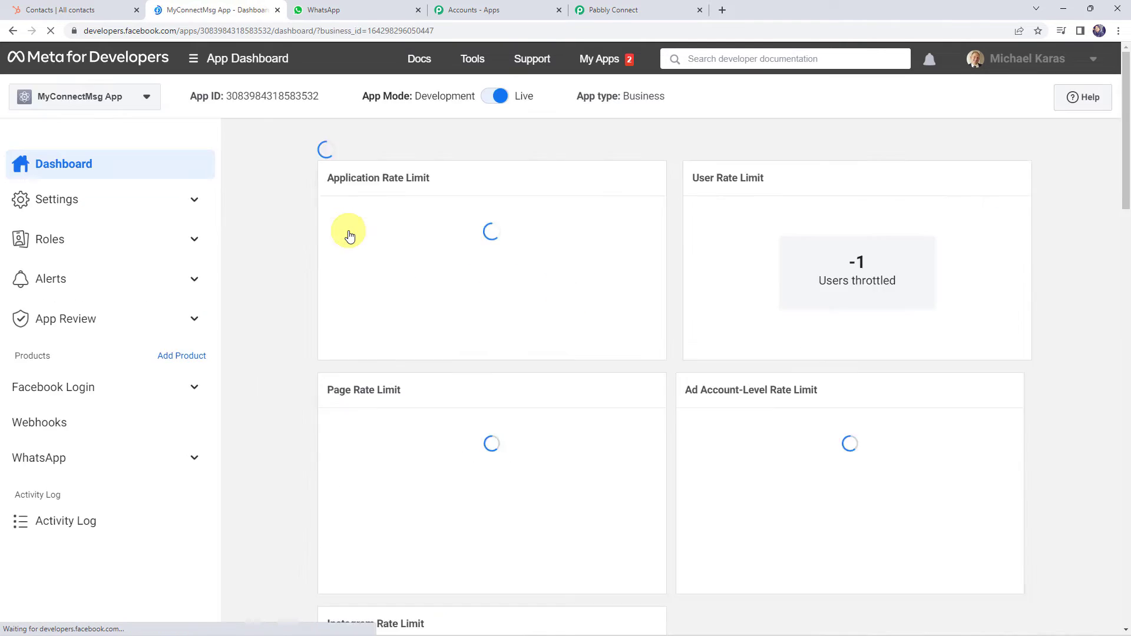
{"action": "left_click", "coordinate": [55, 461]}
{"action": "left_click", "coordinate": [83, 518]}
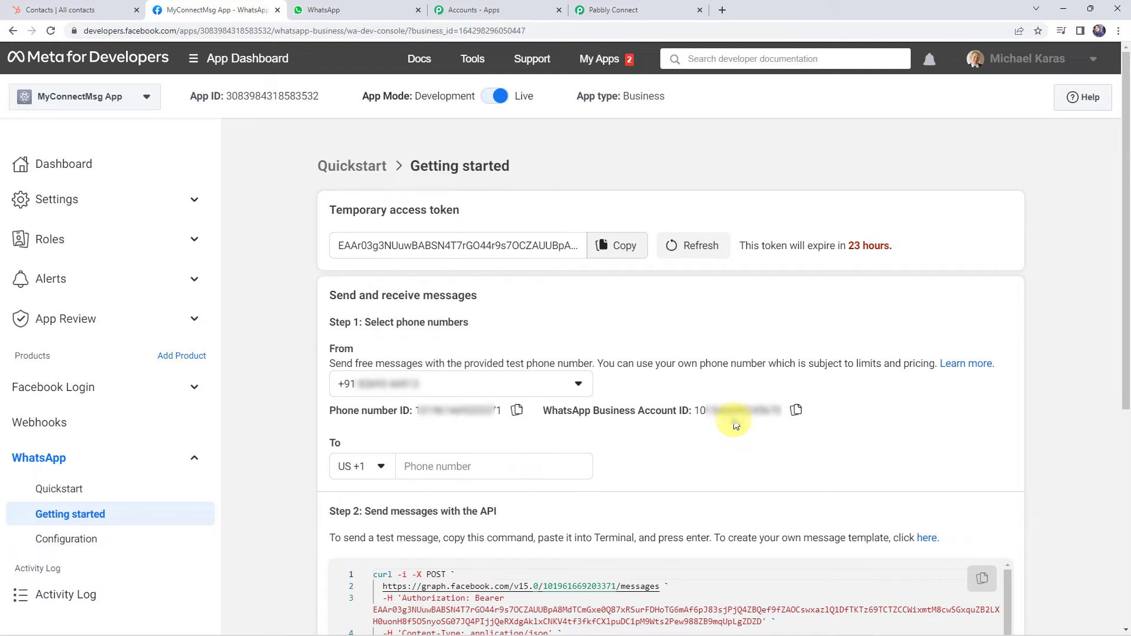
Step: Review the temporary access token and its 23-hour expiry, then return to Pabbly Connect
{"action": "left_click_drag", "start_coordinate": [366, 245], "coordinate": [557, 260]}
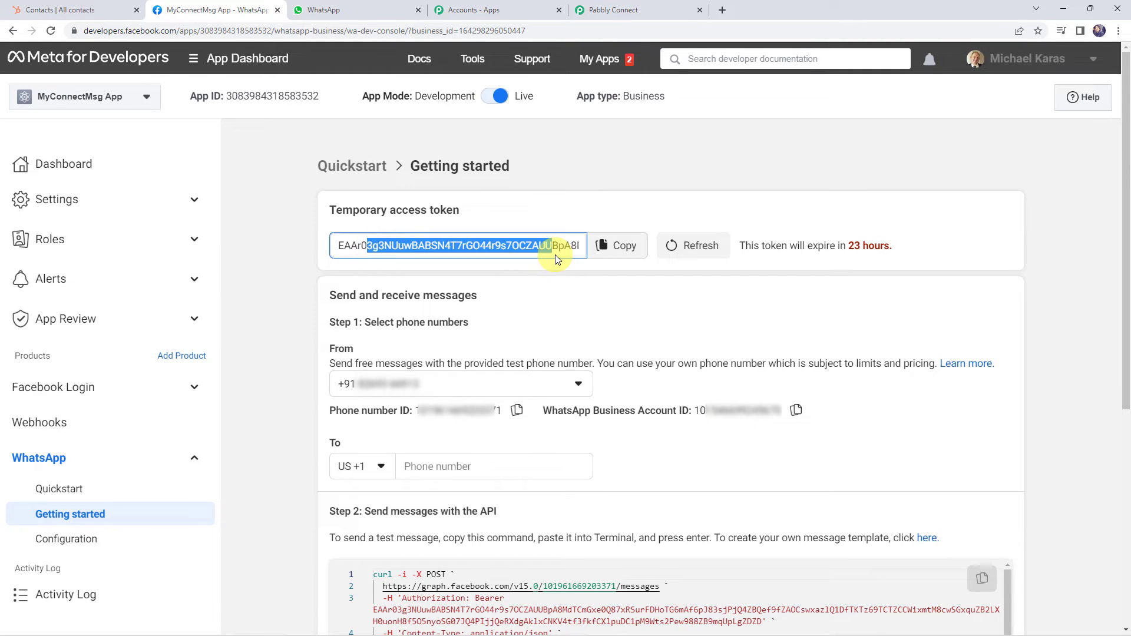
{"action": "left_click_drag", "start_coordinate": [752, 245], "coordinate": [944, 250]}
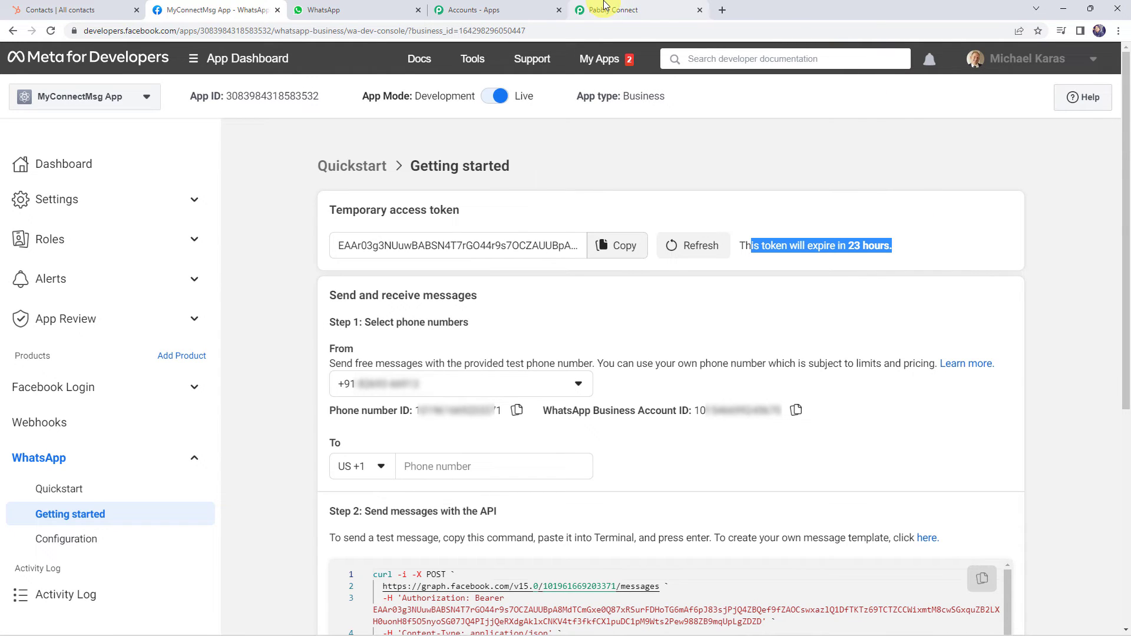
{"action": "left_click", "coordinate": [585, 8]}
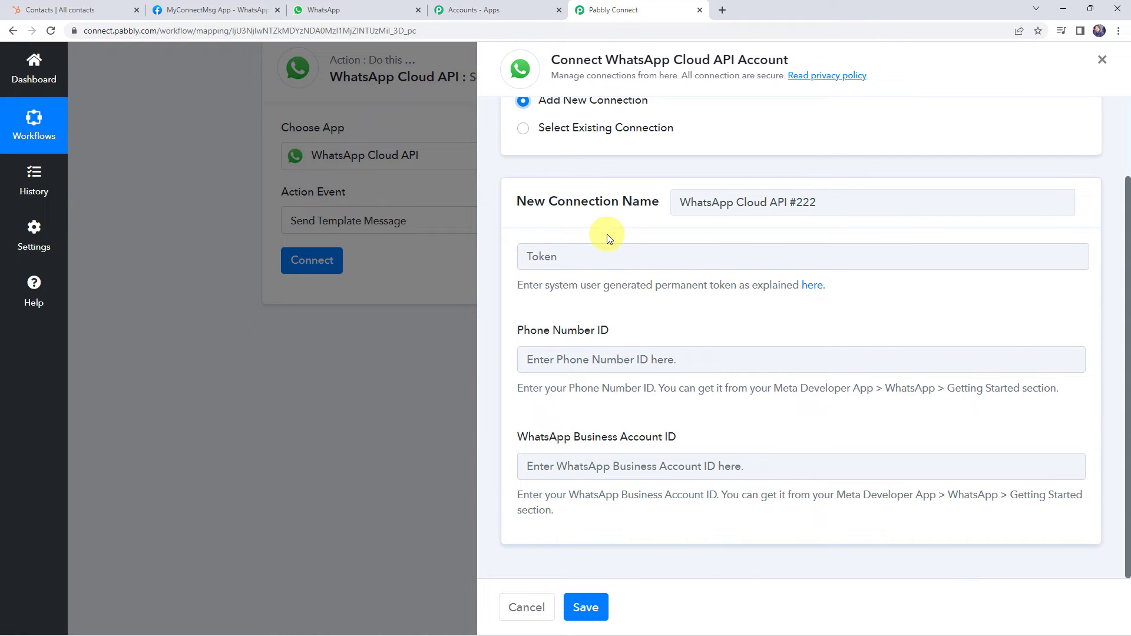
Step: Save the WhatsApp step with 'WhatsApp Cloud API Final Connection', then revisit Meta's template-creation note
{"action": "left_click", "coordinate": [598, 128]}
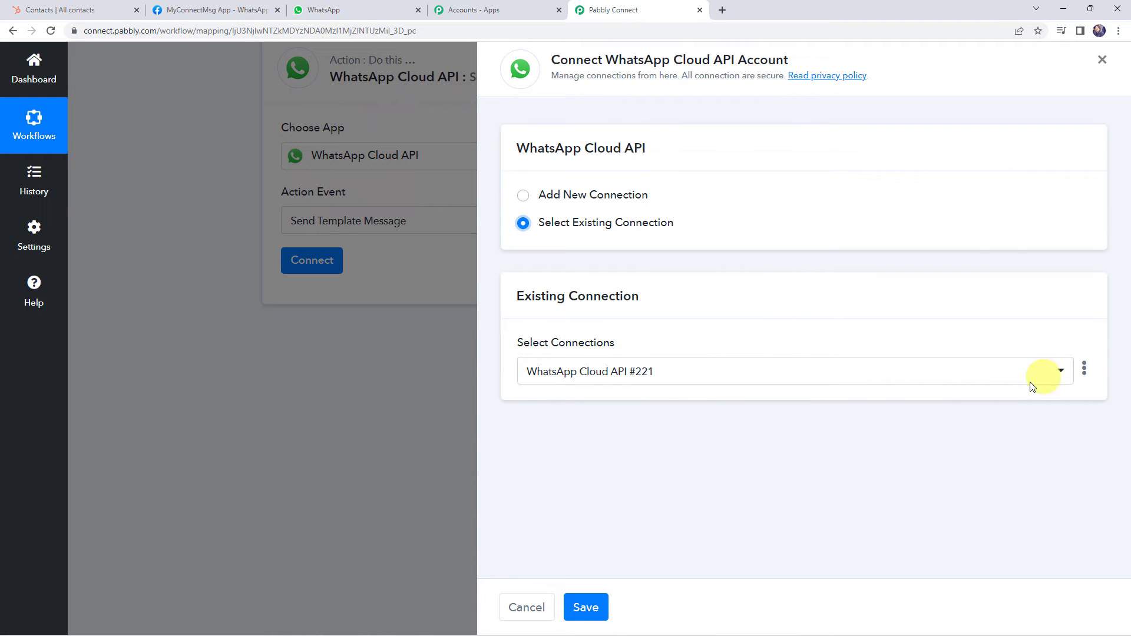
{"action": "left_click", "coordinate": [1058, 372]}
{"action": "left_click_drag", "start_coordinate": [1071, 347], "coordinate": [1080, 601]}
{"action": "left_click", "coordinate": [664, 554]}
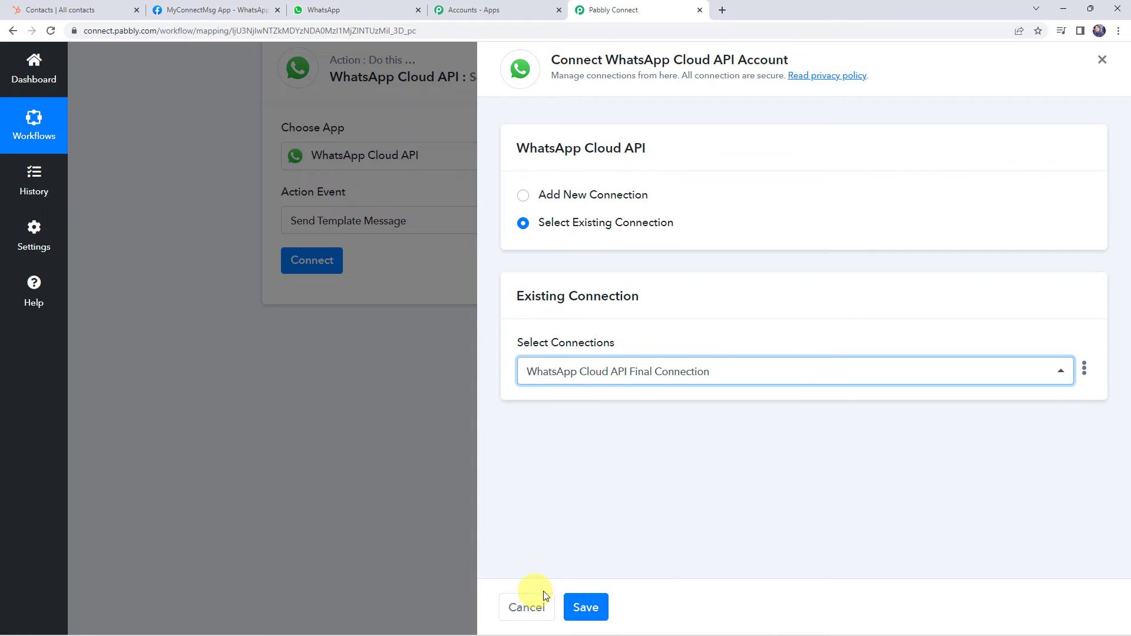
{"action": "left_click", "coordinate": [599, 615]}
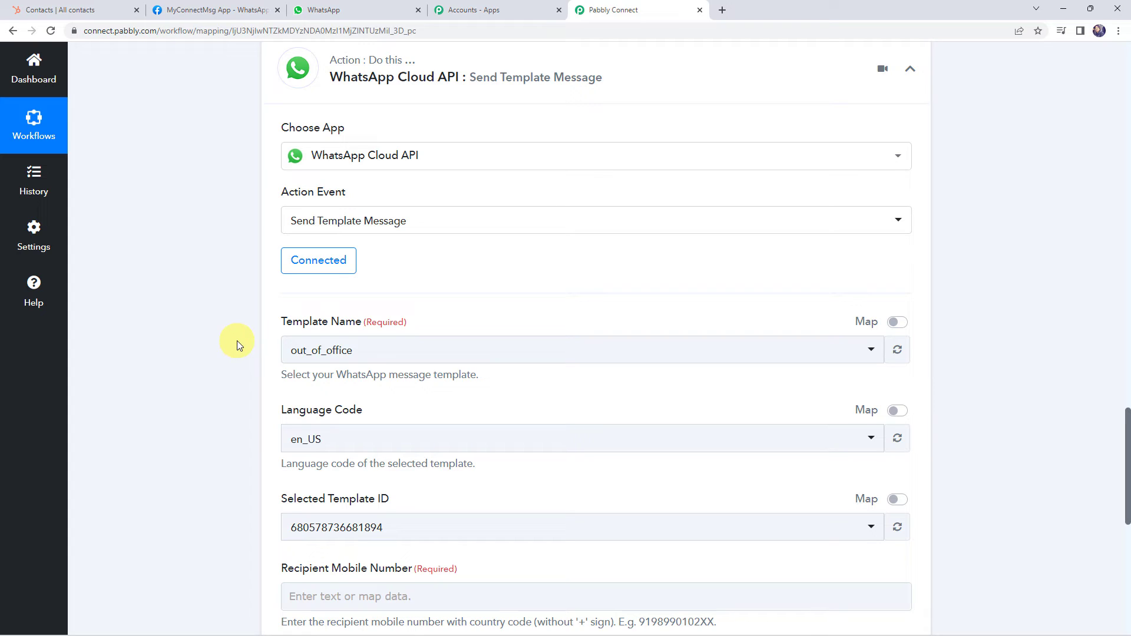
{"action": "left_click", "coordinate": [222, 10]}
{"action": "left_click_drag", "start_coordinate": [713, 537], "coordinate": [888, 552]}
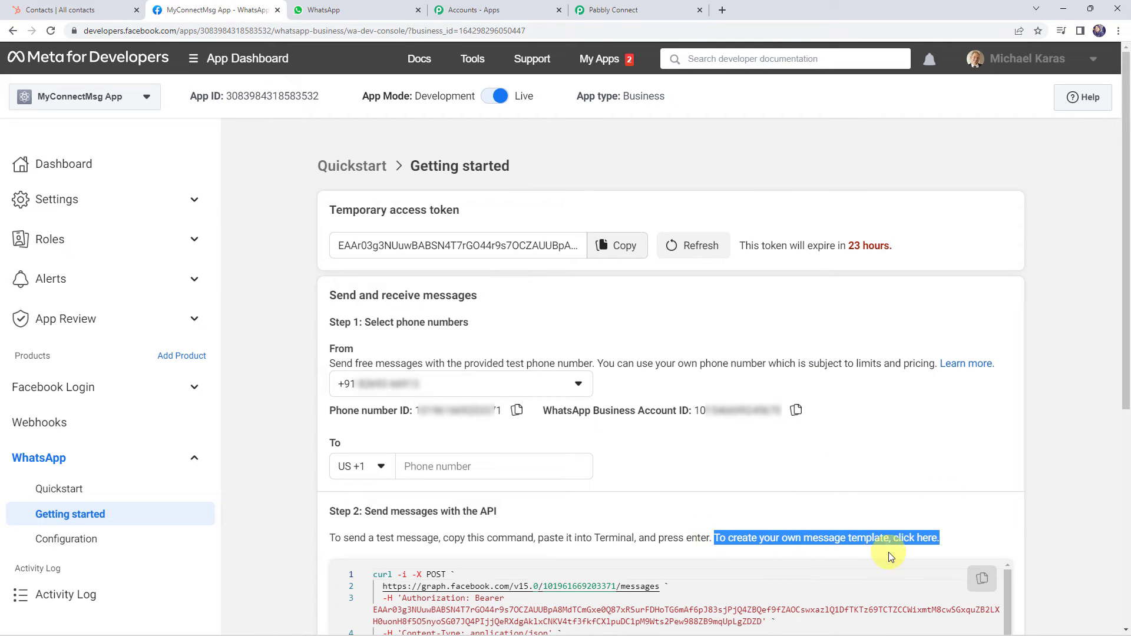
Step: Search WhatsApp Manager's message templates for 'birth' and open the birthday_wish template
{"action": "left_click", "coordinate": [924, 542]}
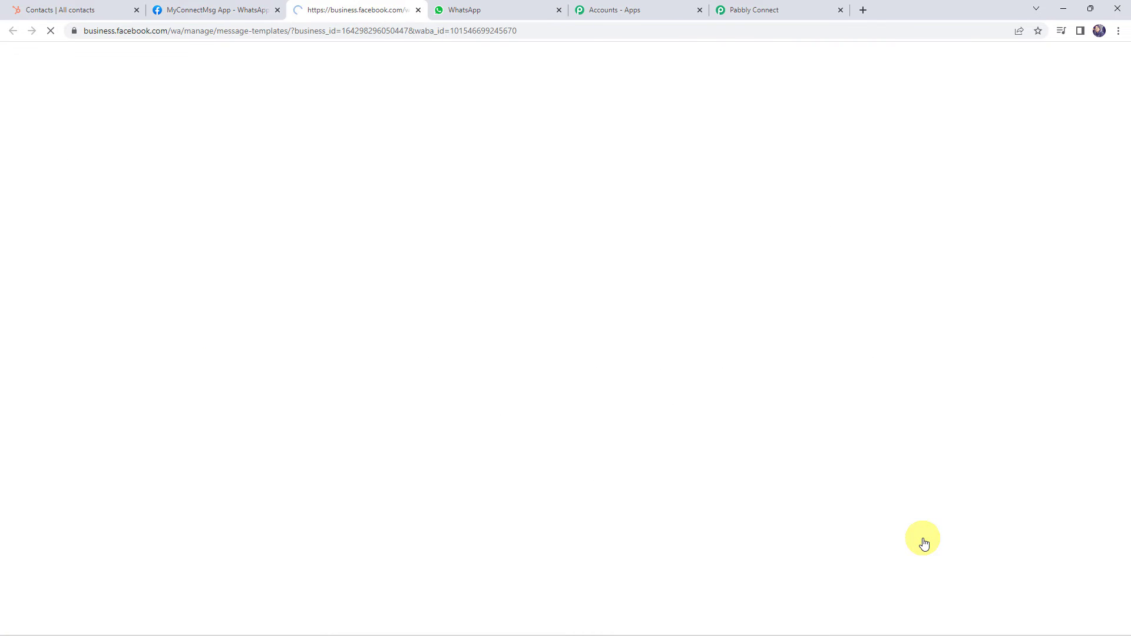
{"action": "scroll", "coordinate": [320, 282], "scroll_direction": "down", "scroll_amount": 12}
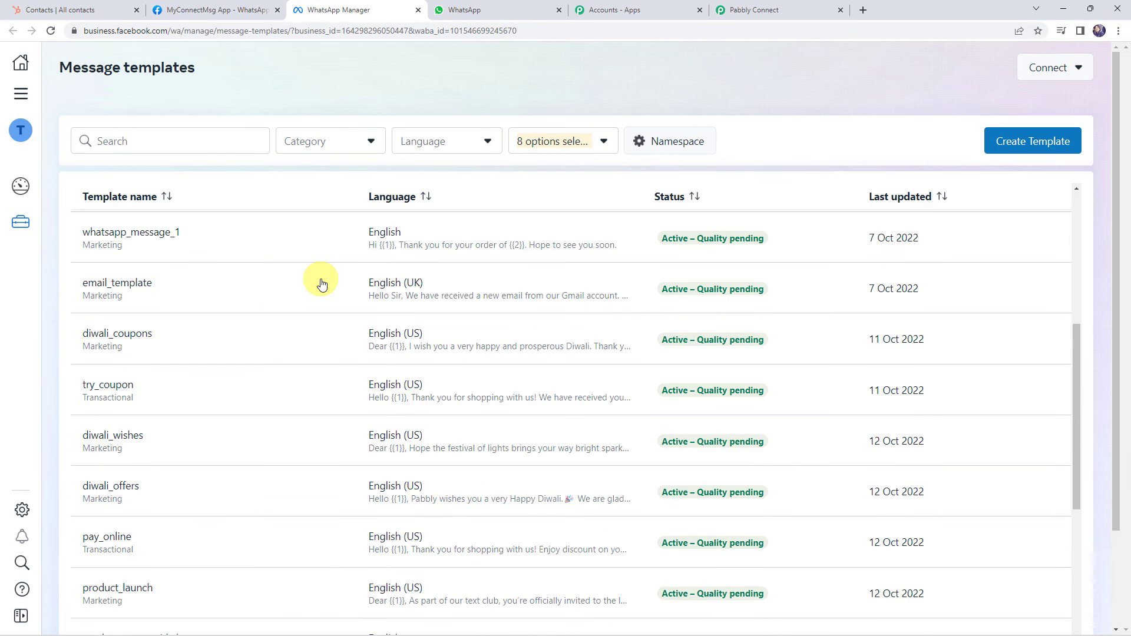
{"action": "scroll", "coordinate": [322, 284], "scroll_direction": "up", "scroll_amount": 12}
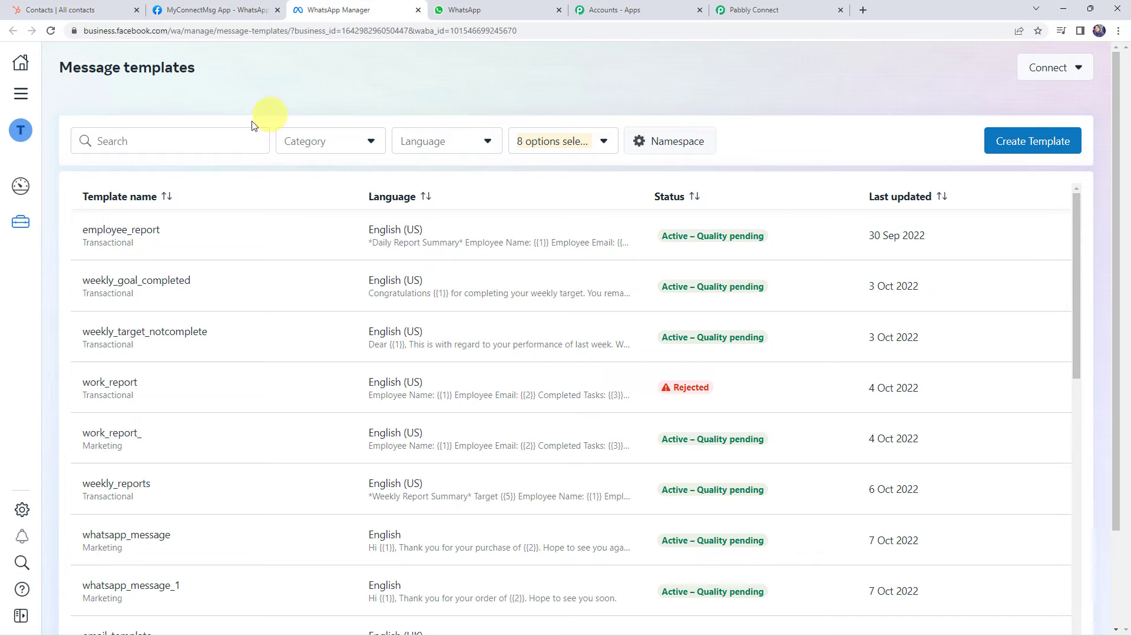
{"action": "left_click", "coordinate": [218, 134]}
{"action": "type", "text": "bi"}
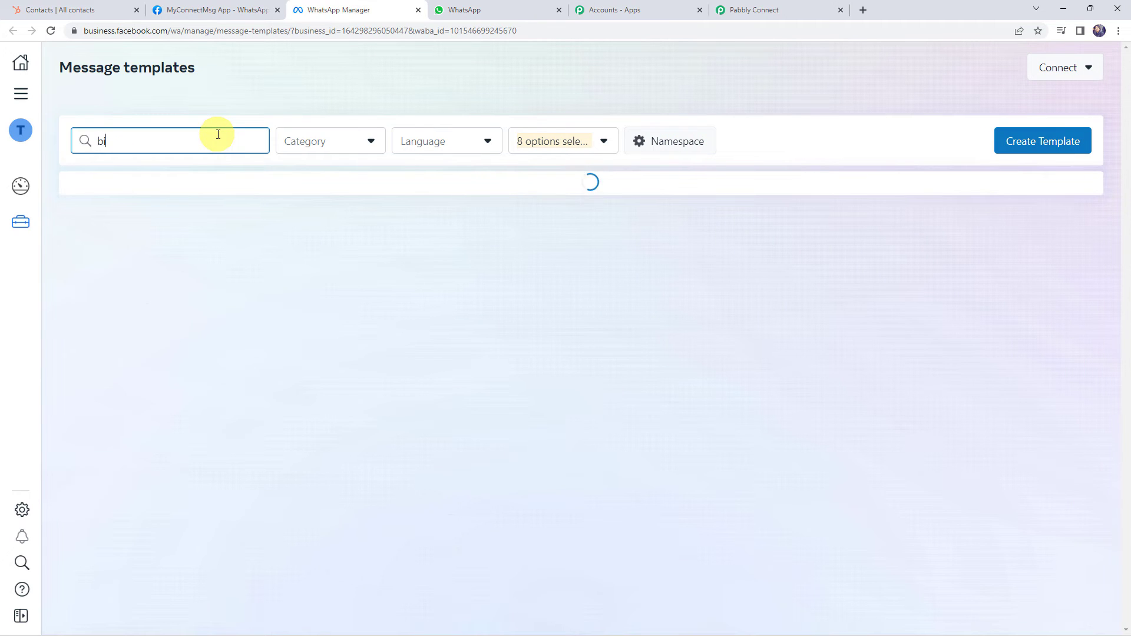
{"action": "type", "text": "rth"}
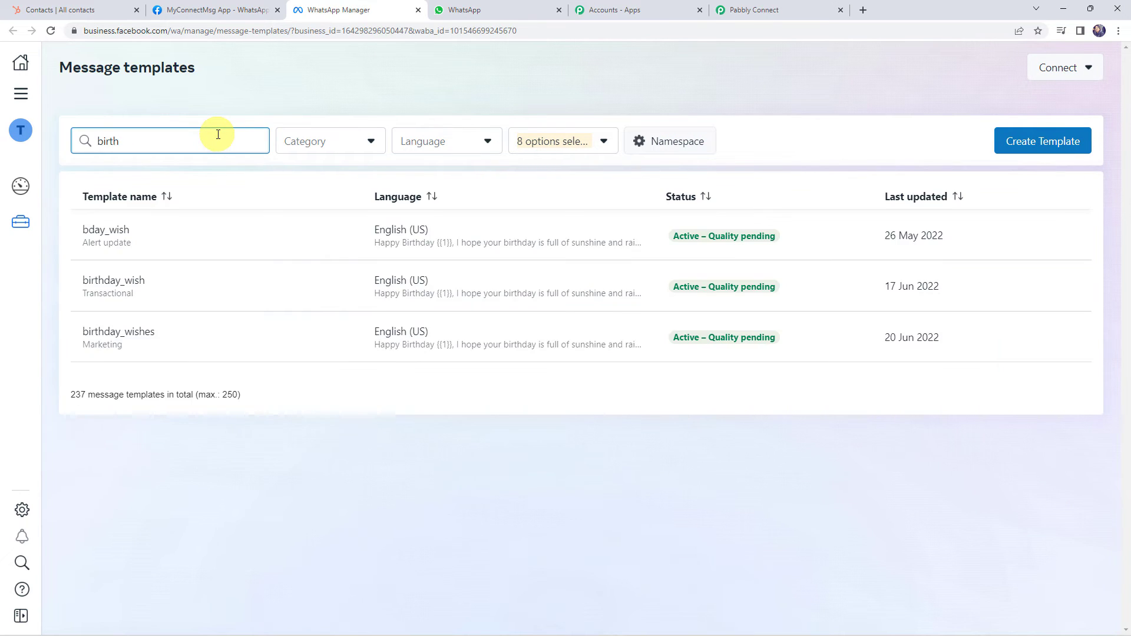
{"action": "left_click", "coordinate": [126, 284]}
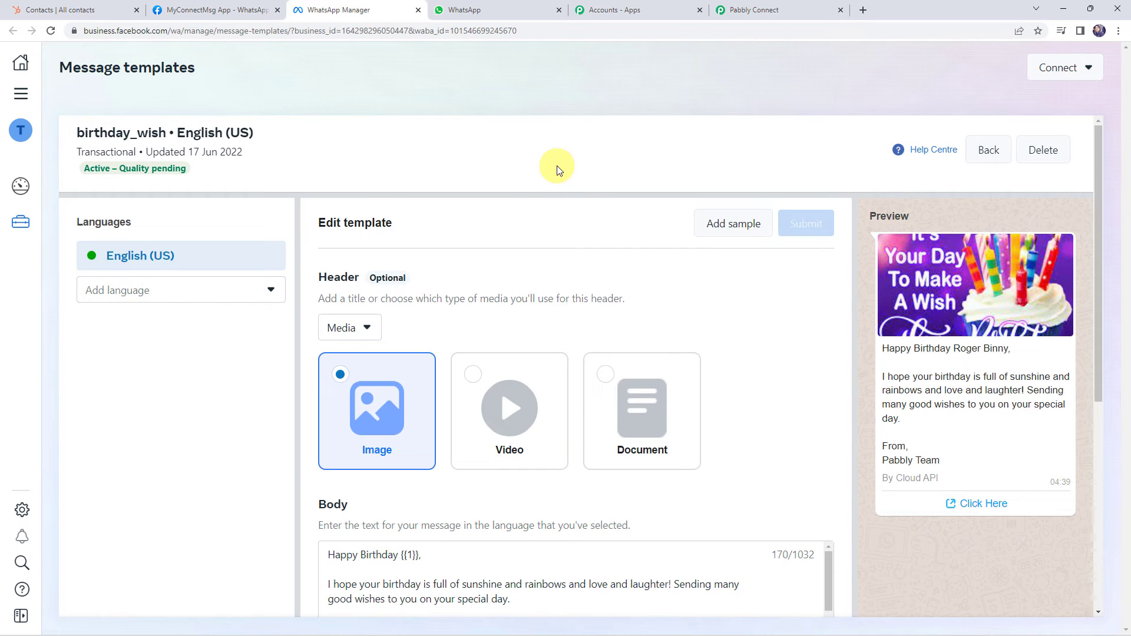
{"action": "scroll", "coordinate": [557, 162], "scroll_direction": "down", "scroll_amount": 4}
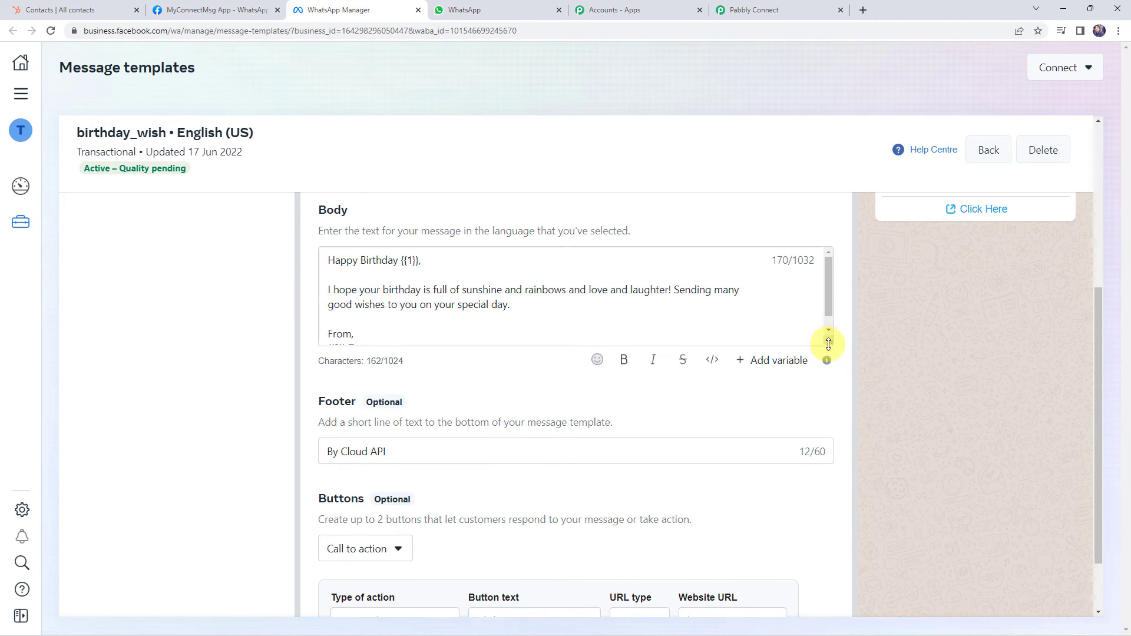
{"action": "left_click_drag", "start_coordinate": [829, 342], "coordinate": [831, 440]}
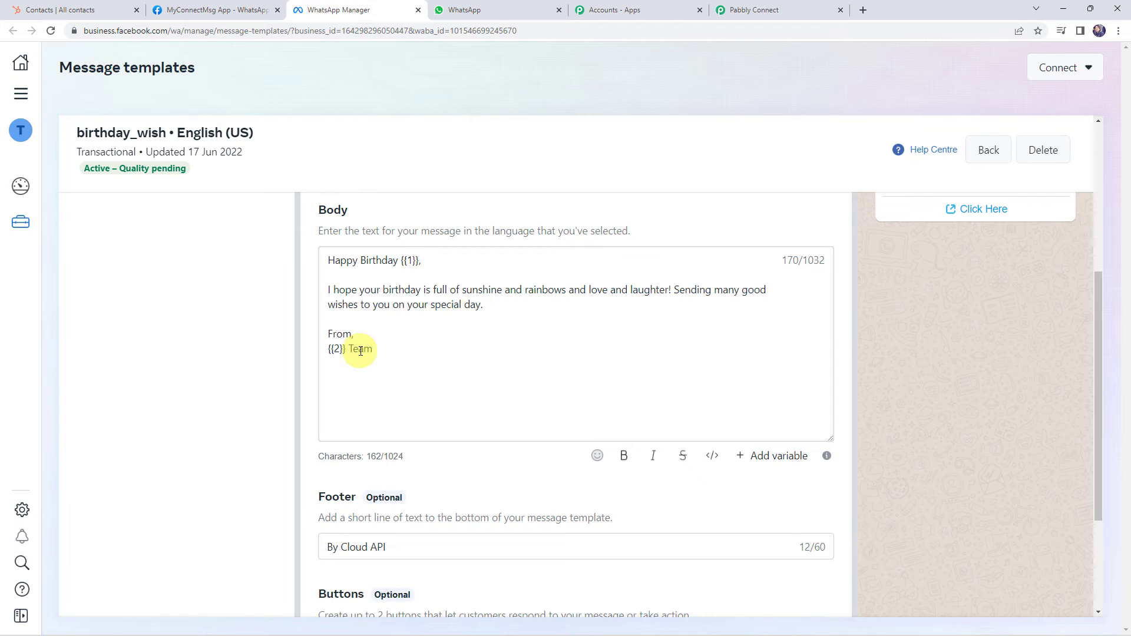
{"action": "left_click", "coordinate": [410, 258]}
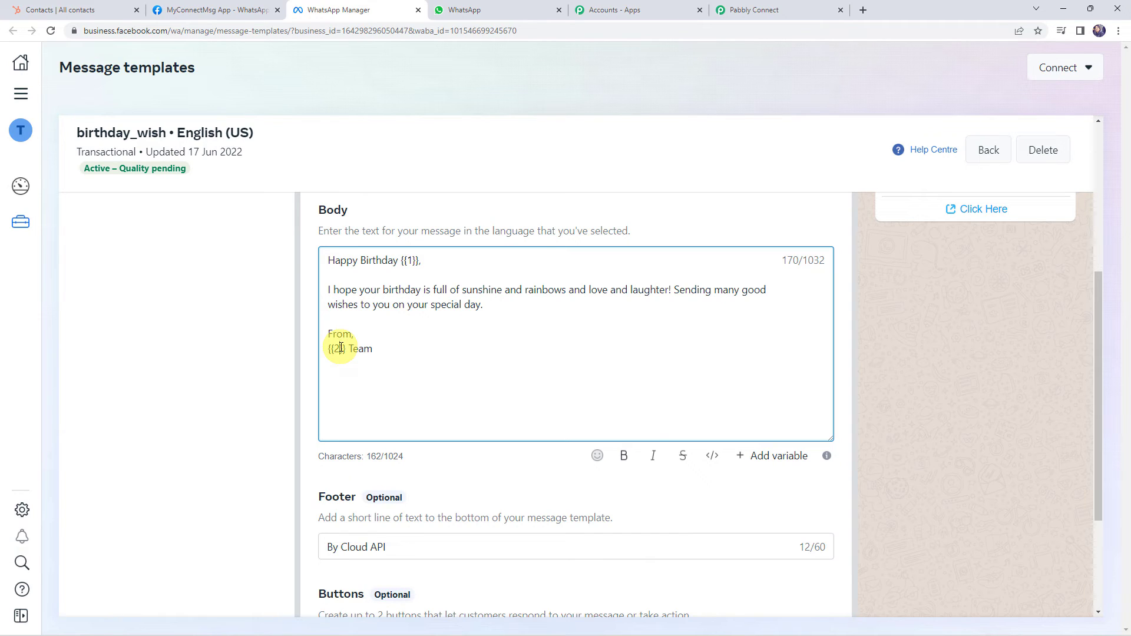
{"action": "double_click", "coordinate": [410, 260]}
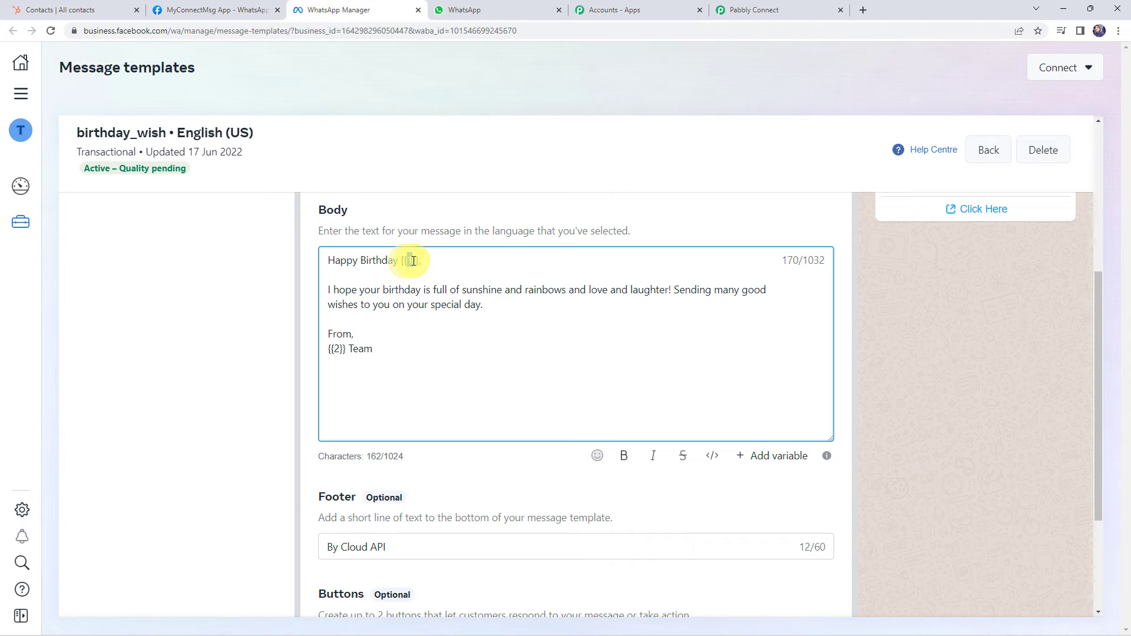
{"action": "double_click", "coordinate": [337, 349]}
{"action": "scroll", "coordinate": [929, 411], "scroll_direction": "up", "scroll_amount": 5}
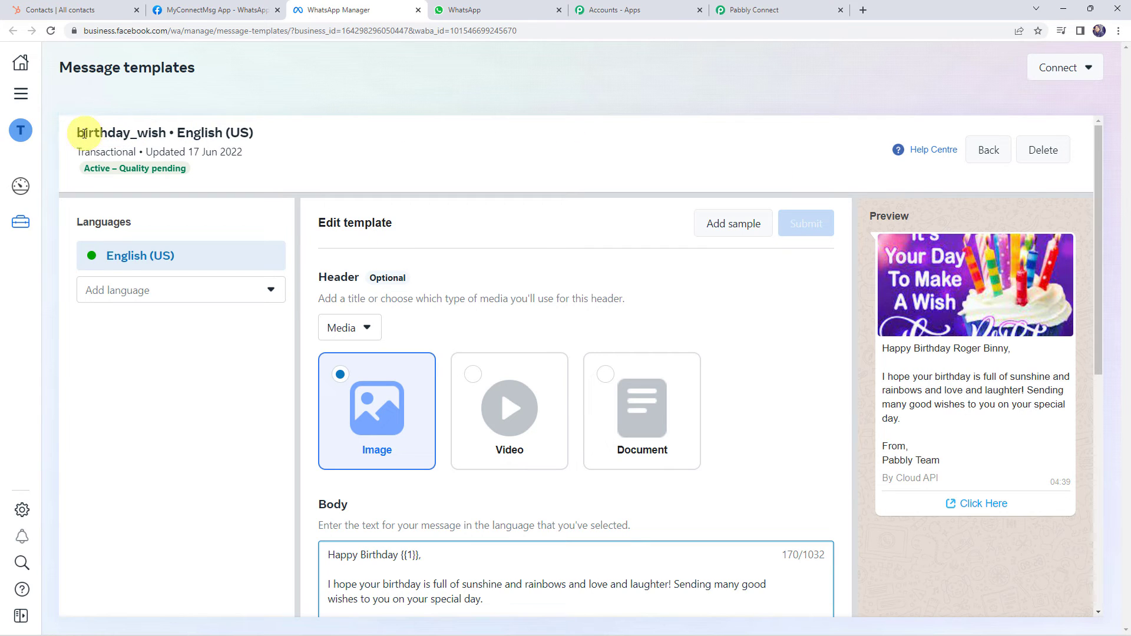
{"action": "left_click_drag", "start_coordinate": [78, 133], "coordinate": [164, 138]}
{"action": "key", "text": "ctrl+c"}
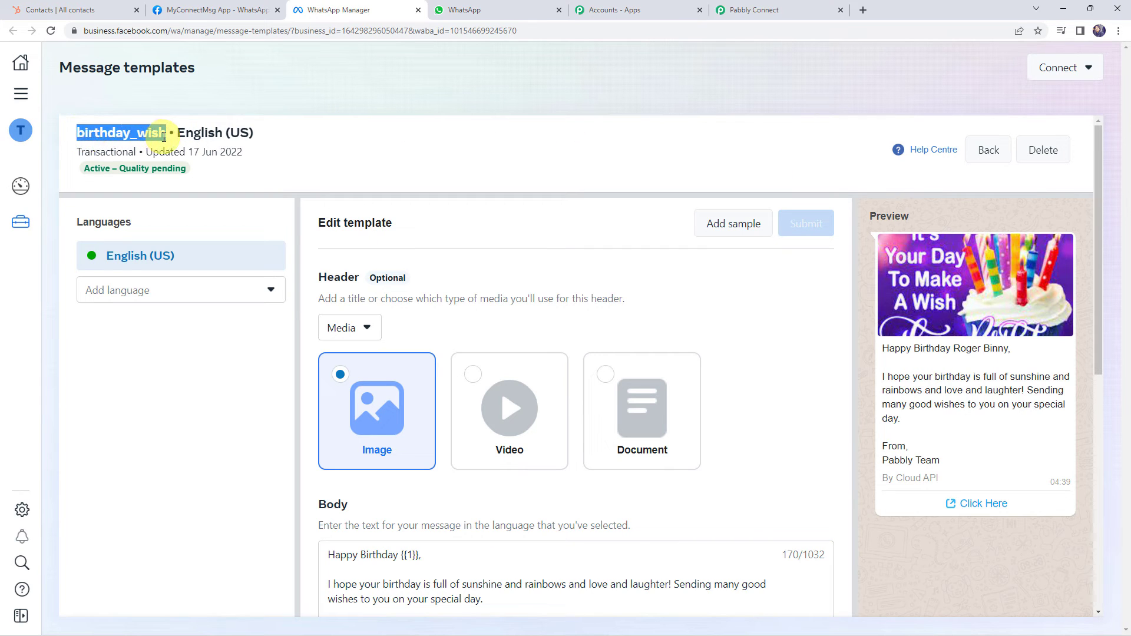
Step: Select the birthday_wish template in the WhatsApp step's Template Name dropdown
{"action": "left_click", "coordinate": [754, 9]}
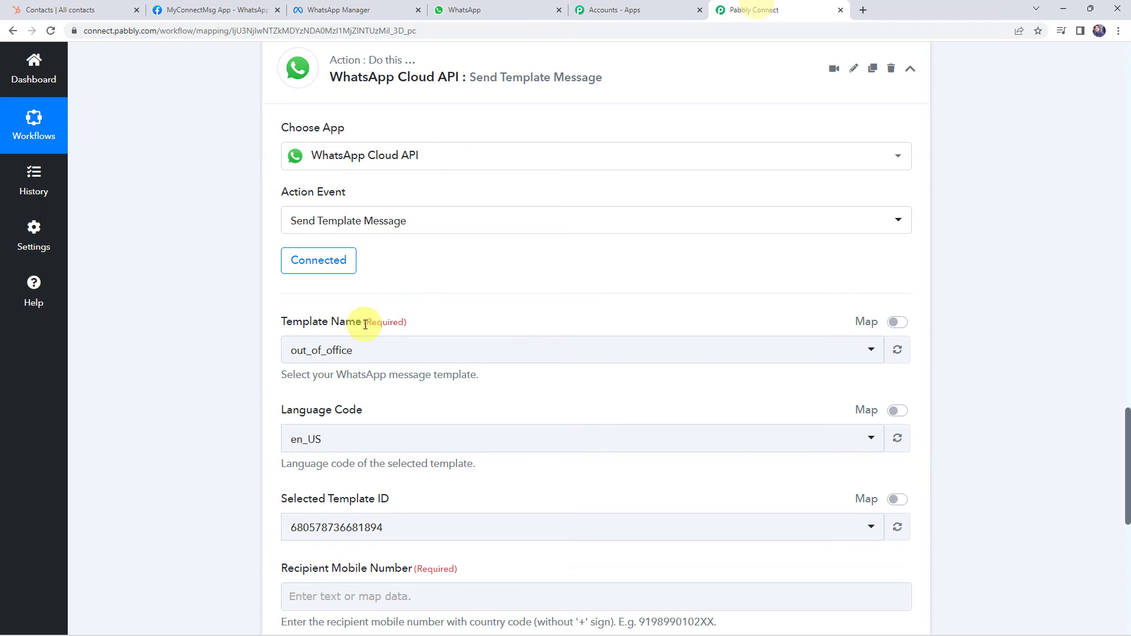
{"action": "left_click", "coordinate": [328, 352]}
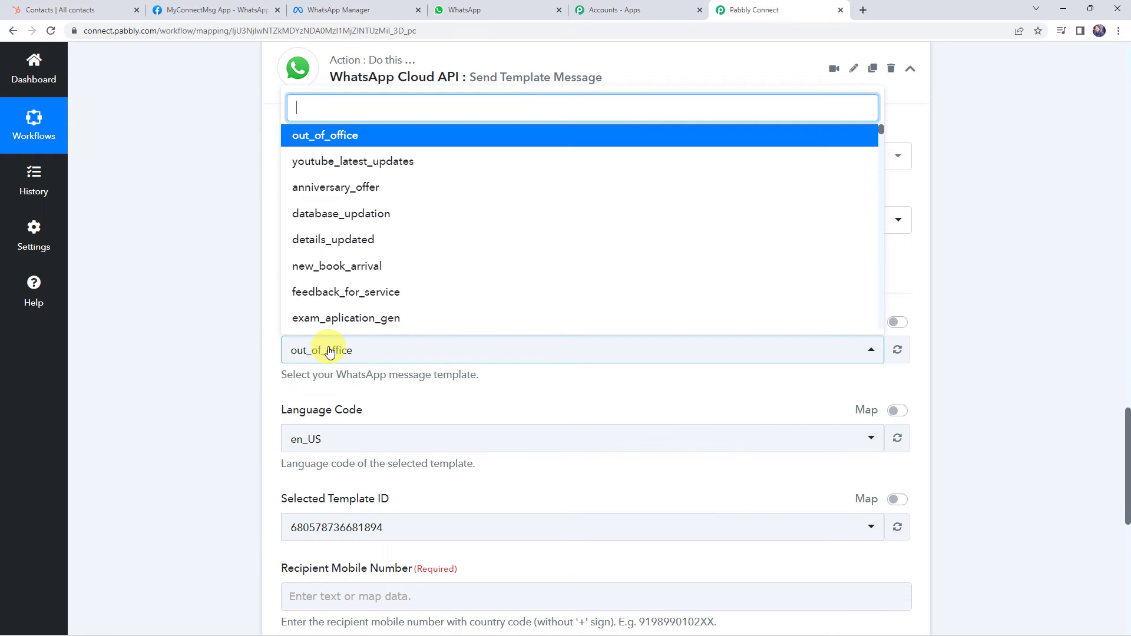
{"action": "key", "text": "ctrl+v"}
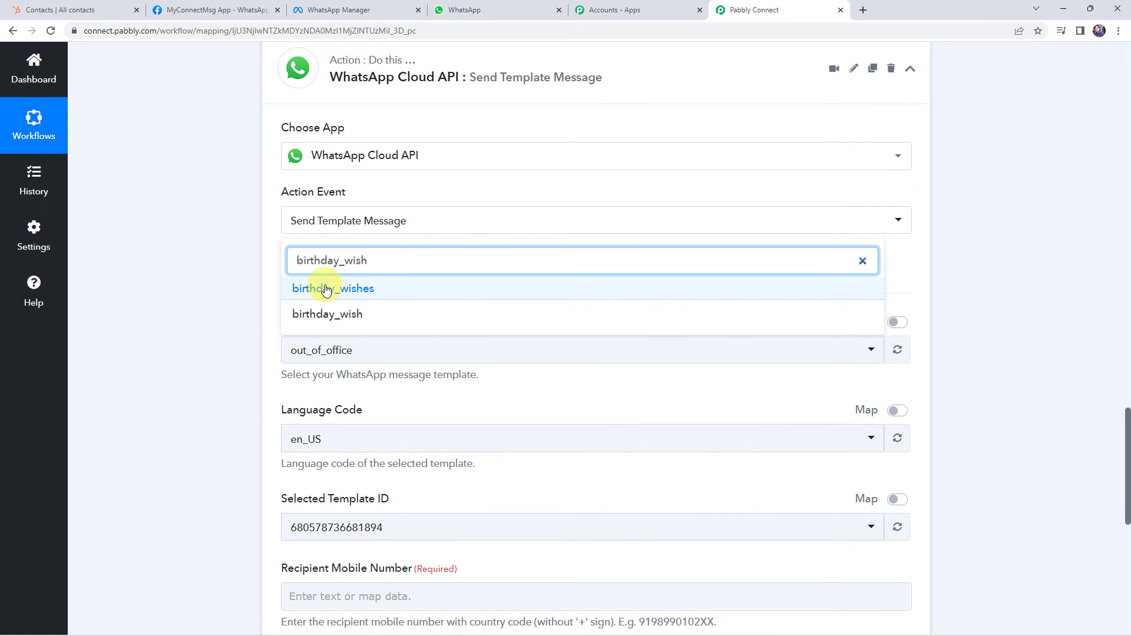
{"action": "left_click", "coordinate": [320, 314]}
{"action": "scroll", "coordinate": [270, 314], "scroll_direction": "down", "scroll_amount": 3}
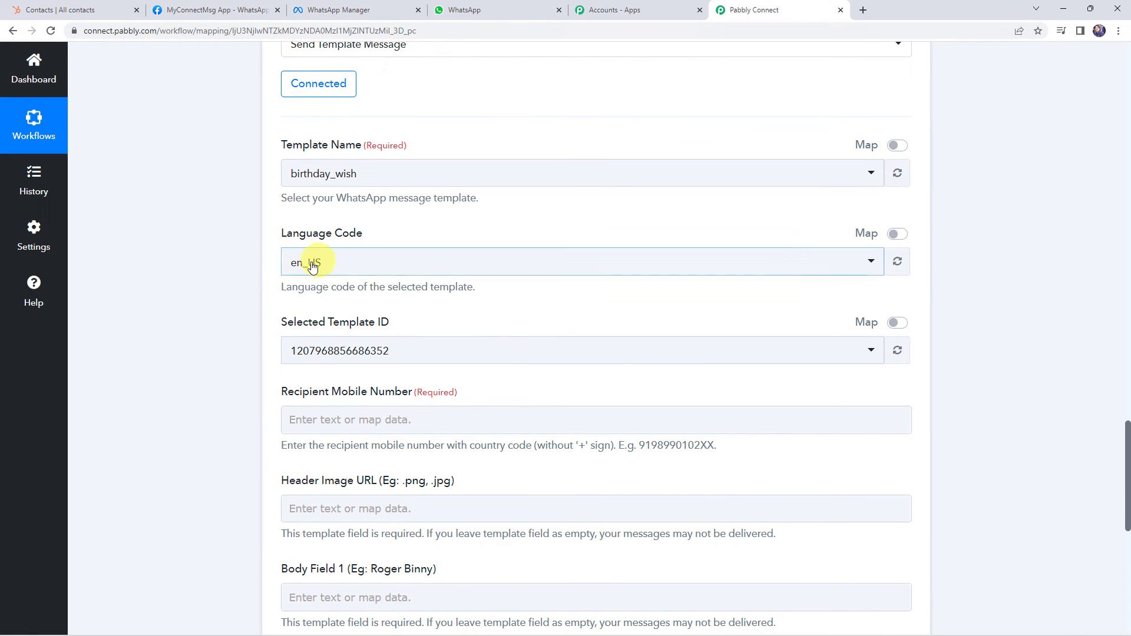
{"action": "scroll", "coordinate": [175, 324], "scroll_direction": "down", "scroll_amount": 3}
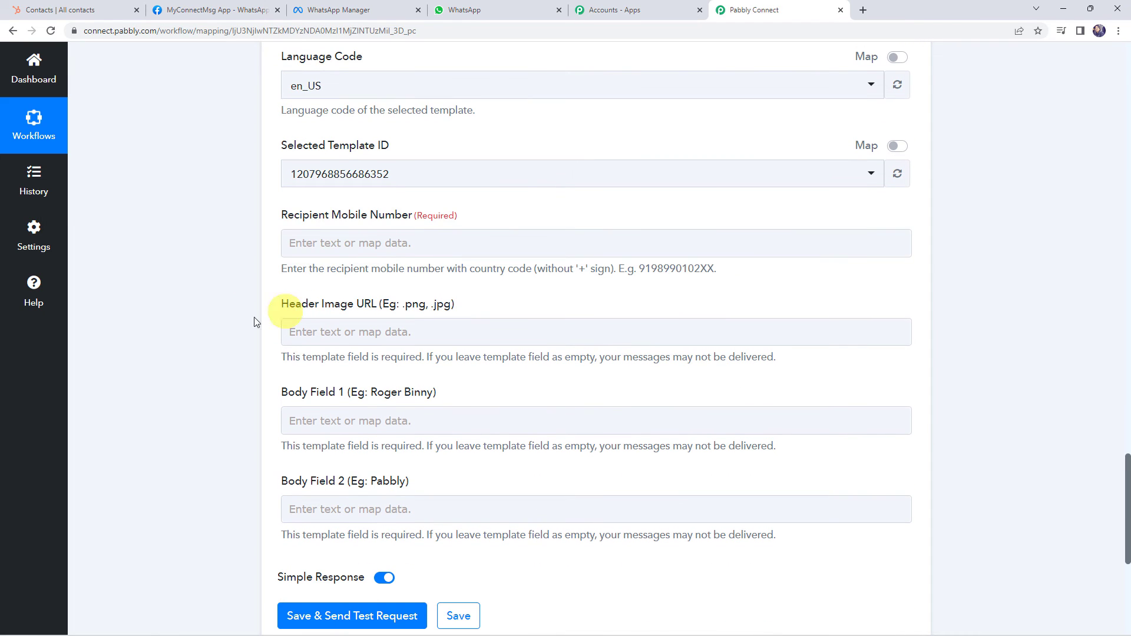
{"action": "left_click", "coordinate": [311, 250]}
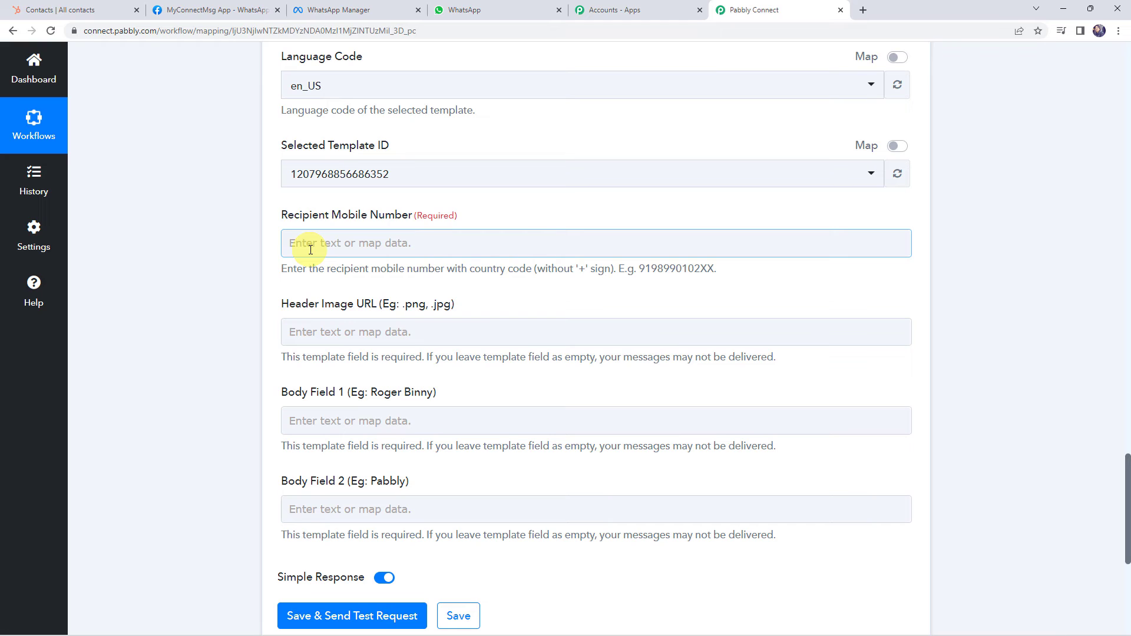
{"action": "left_click_drag", "start_coordinate": [286, 269], "coordinate": [613, 271]}
{"action": "left_click", "coordinate": [301, 247]}
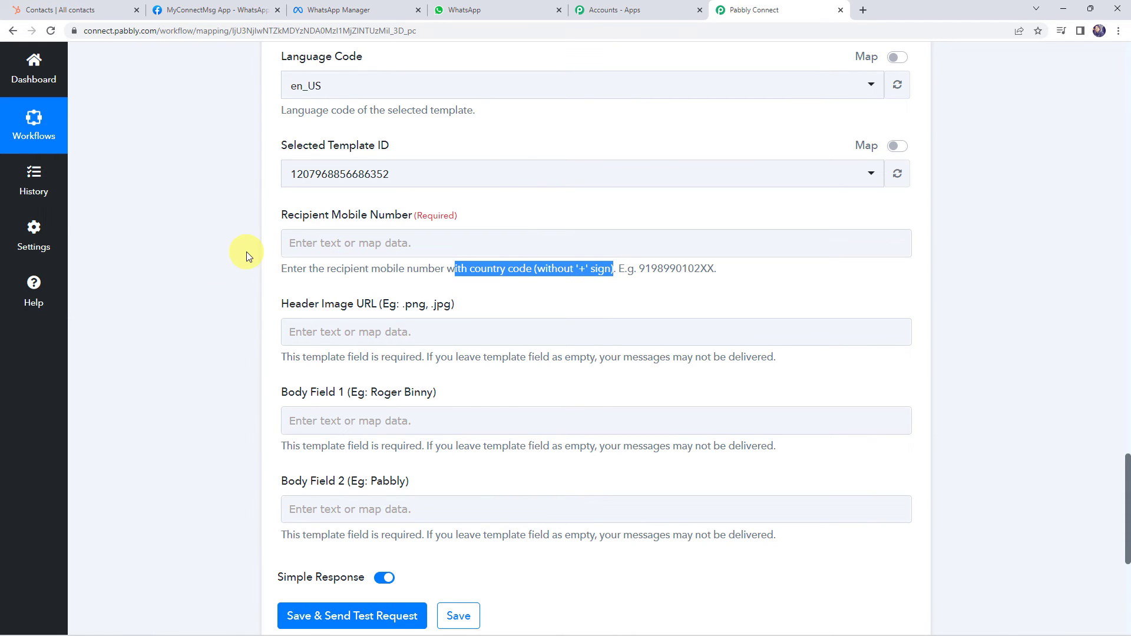
{"action": "scroll", "coordinate": [204, 278], "scroll_direction": "up", "scroll_amount": 15}
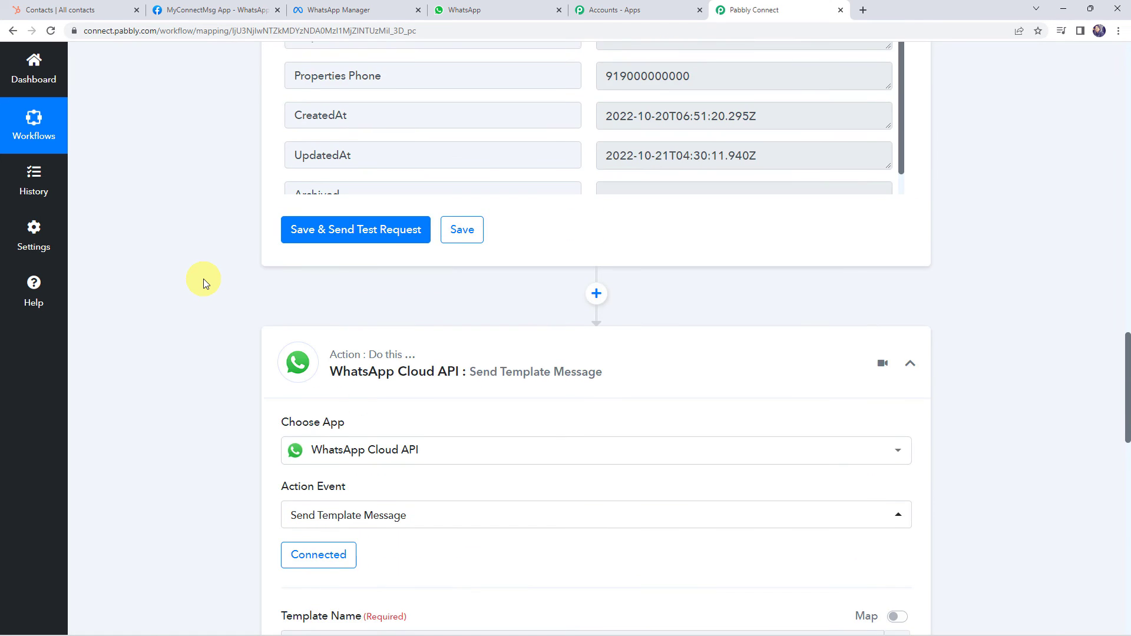
{"action": "scroll", "coordinate": [203, 278], "scroll_direction": "up", "scroll_amount": 1}
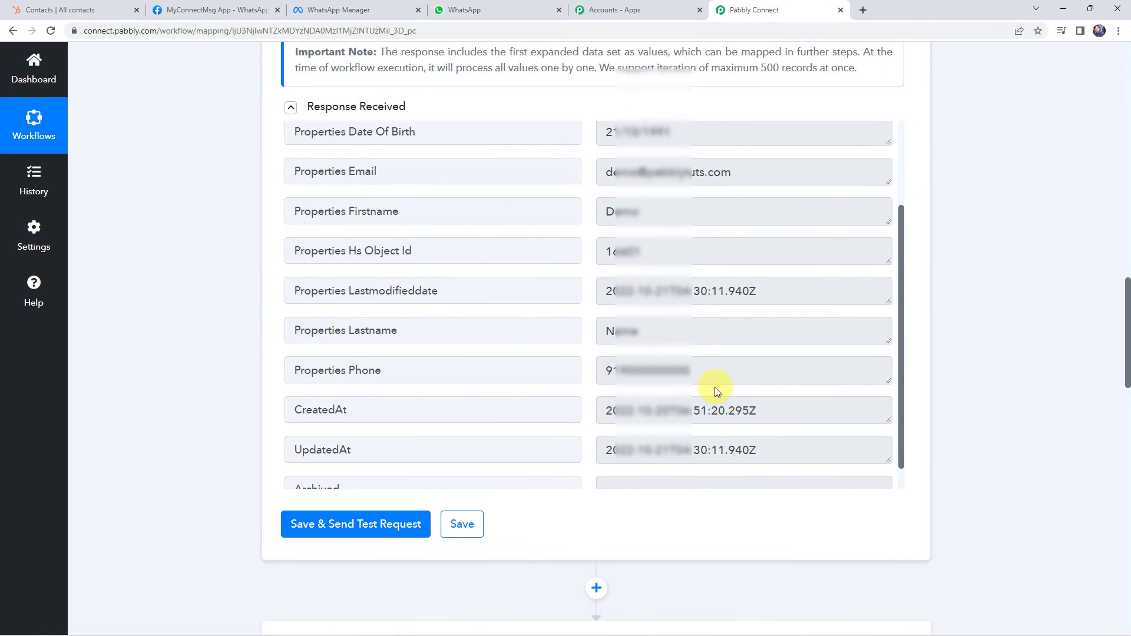
{"action": "left_click", "coordinate": [737, 373]}
{"action": "left_click_drag", "start_coordinate": [737, 372], "coordinate": [521, 363]}
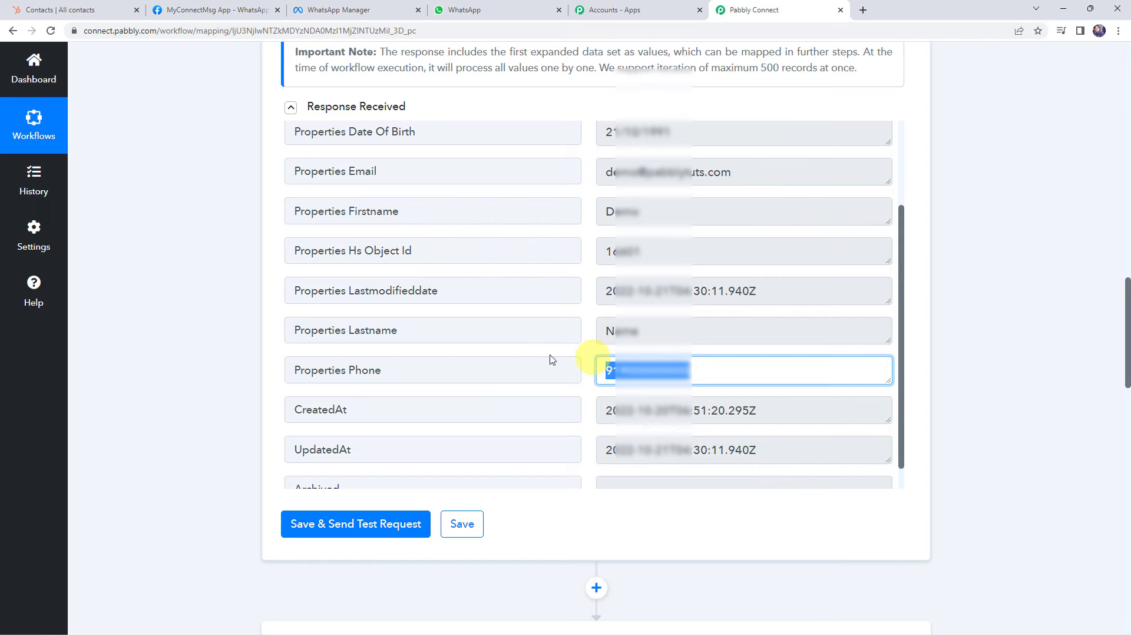
{"action": "scroll", "coordinate": [135, 337], "scroll_direction": "down", "scroll_amount": 7}
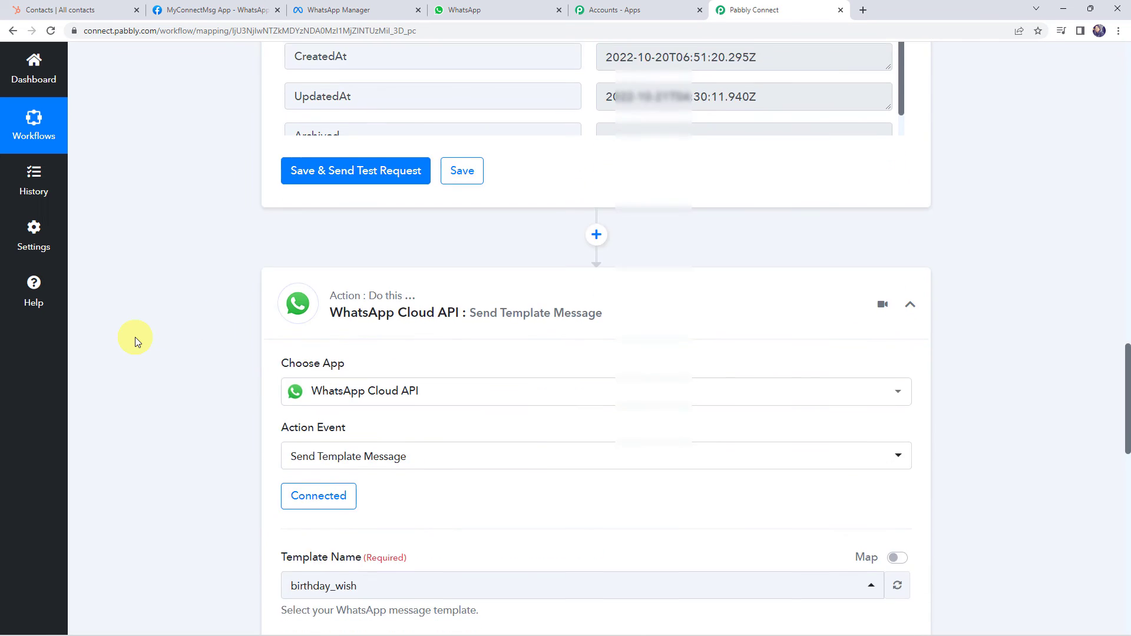
{"action": "scroll", "coordinate": [225, 396], "scroll_direction": "down", "scroll_amount": 4}
Step: Map Iterator's 5. Properties Phone into Recipient Mobile Number, noting Header Image URL's .png/.jpg formats
{"action": "left_click", "coordinate": [288, 296]}
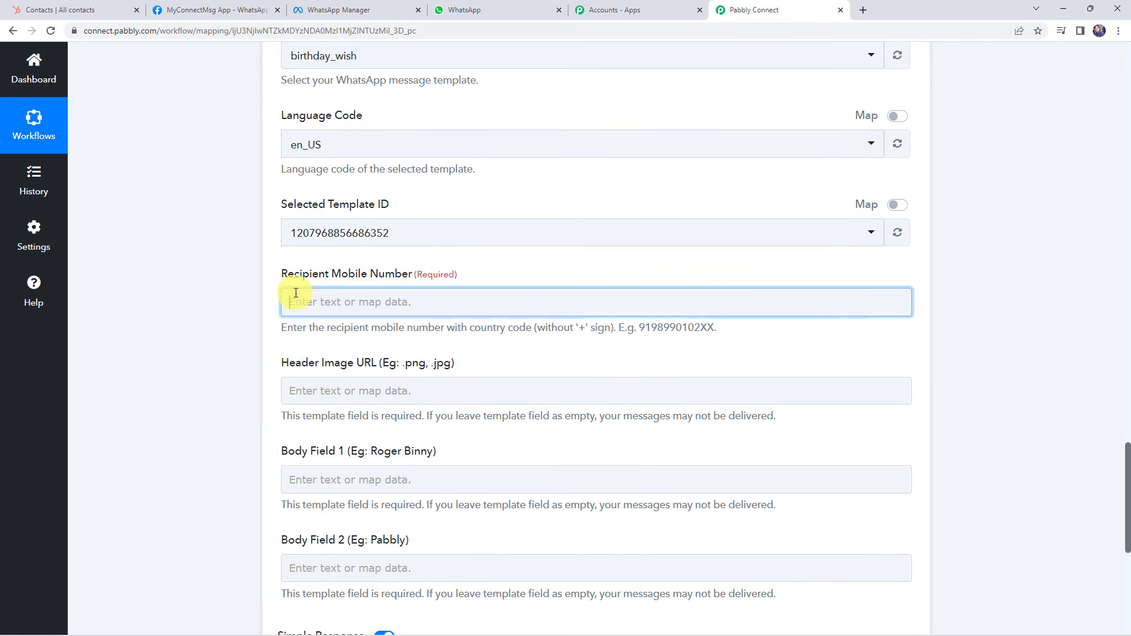
{"action": "scroll", "coordinate": [395, 303], "scroll_direction": "down", "scroll_amount": 5}
{"action": "left_click", "coordinate": [391, 297]}
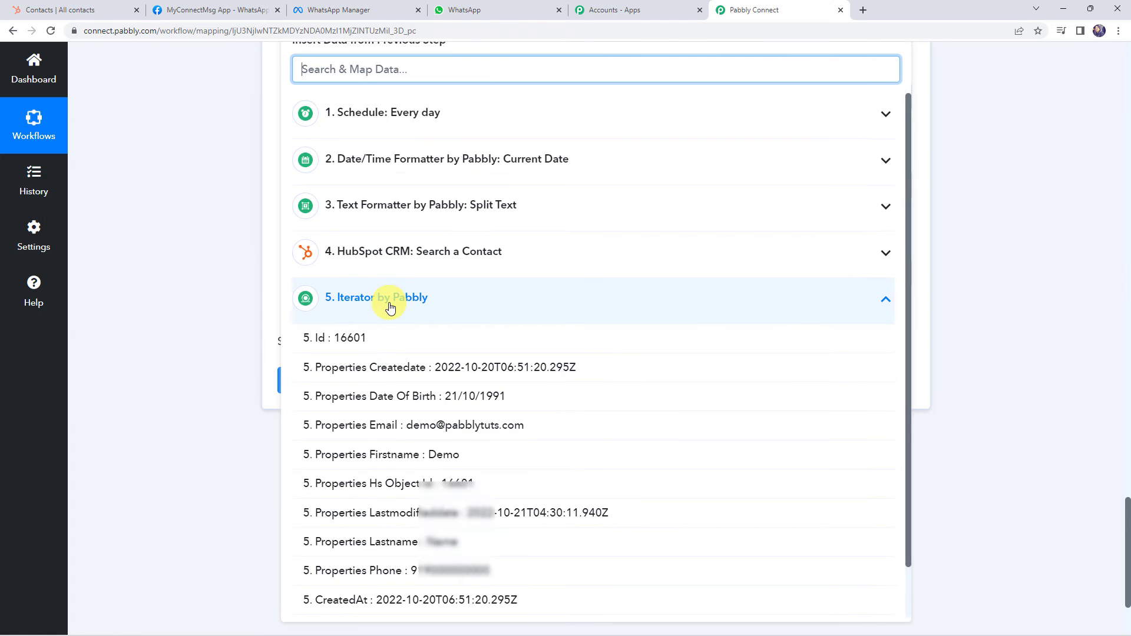
{"action": "scroll", "coordinate": [392, 389], "scroll_direction": "down", "scroll_amount": 2}
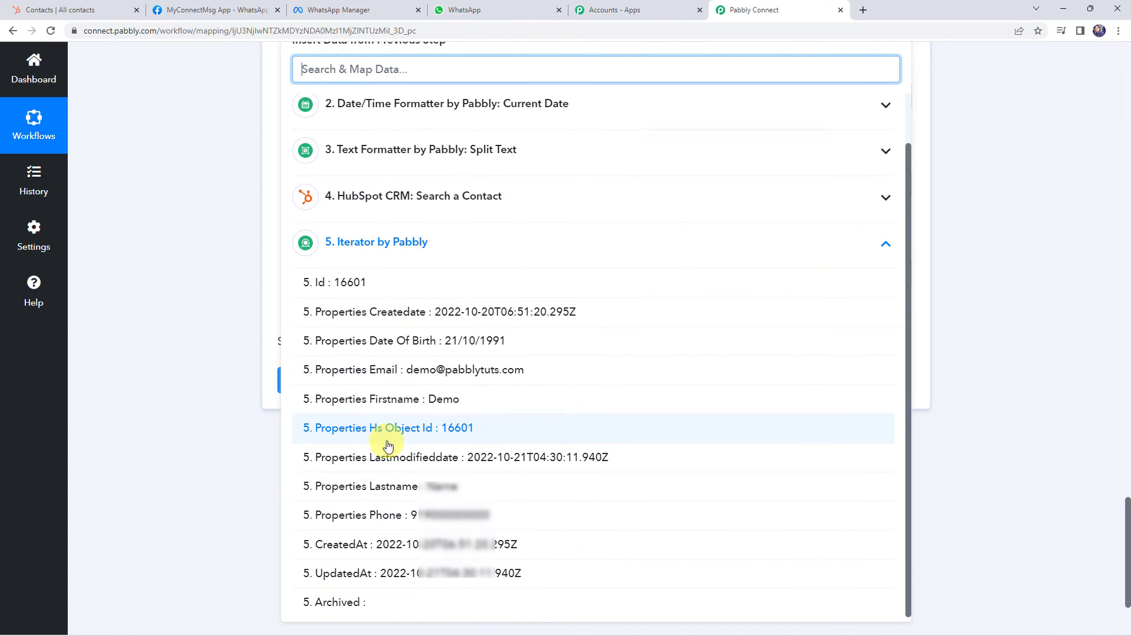
{"action": "left_click", "coordinate": [406, 509]}
{"action": "scroll", "coordinate": [212, 262], "scroll_direction": "up", "scroll_amount": 3}
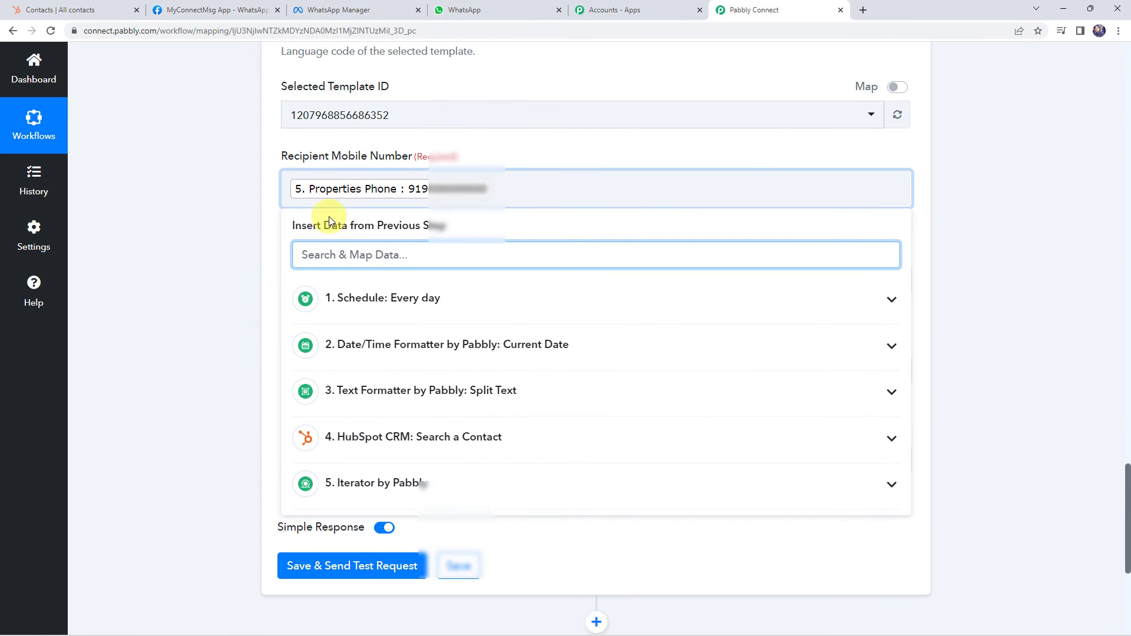
{"action": "left_click", "coordinate": [240, 192]}
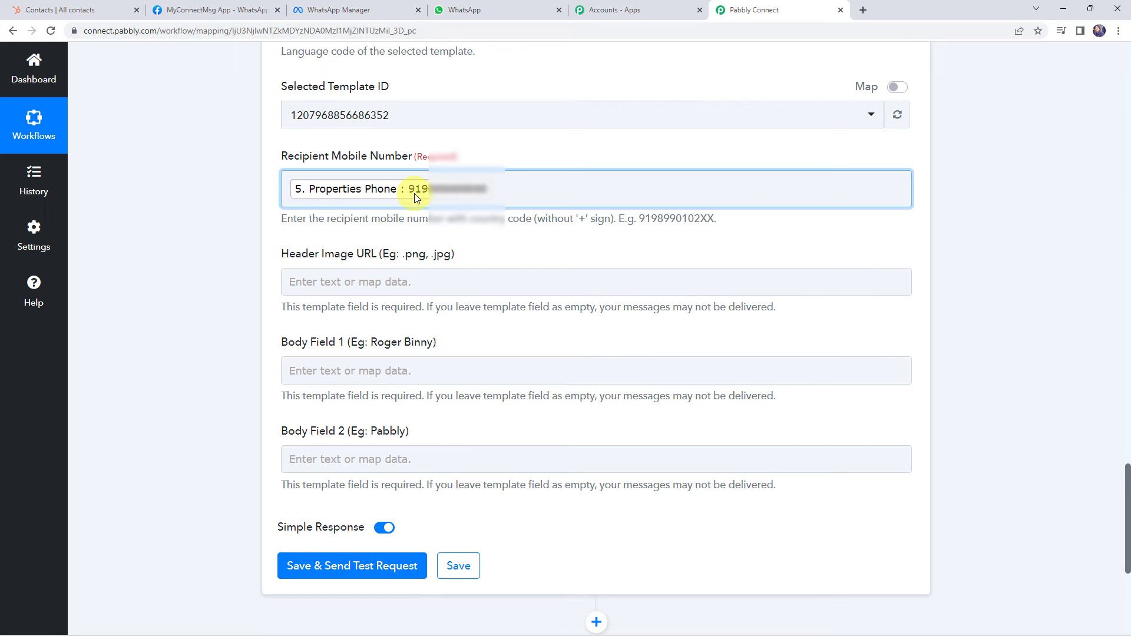
{"action": "left_click", "coordinate": [287, 189]}
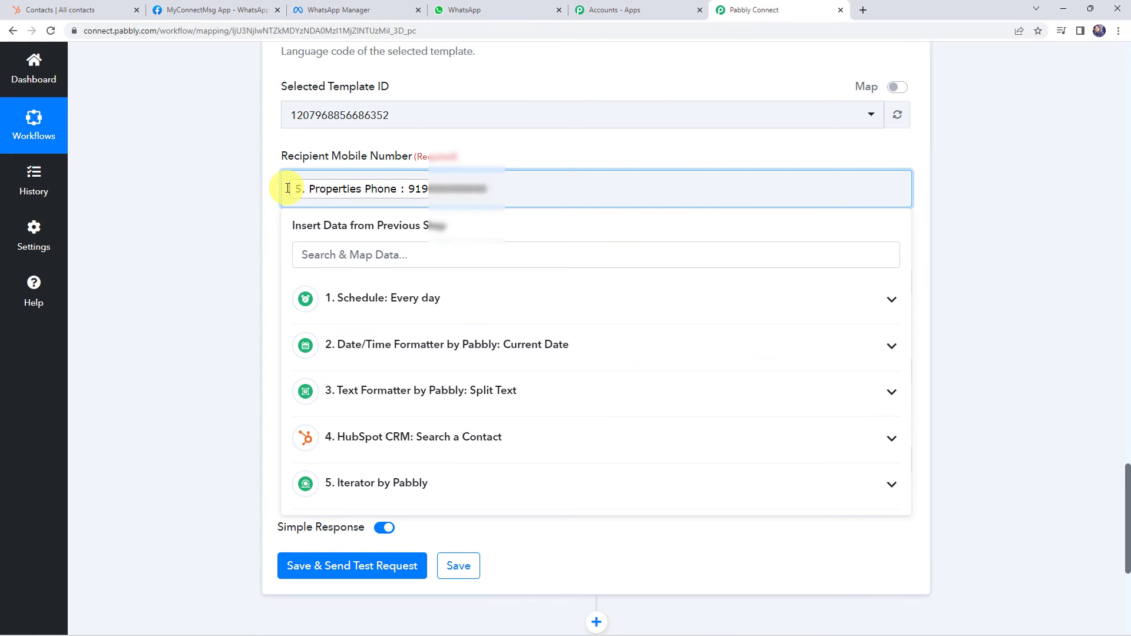
{"action": "left_click", "coordinate": [226, 196]}
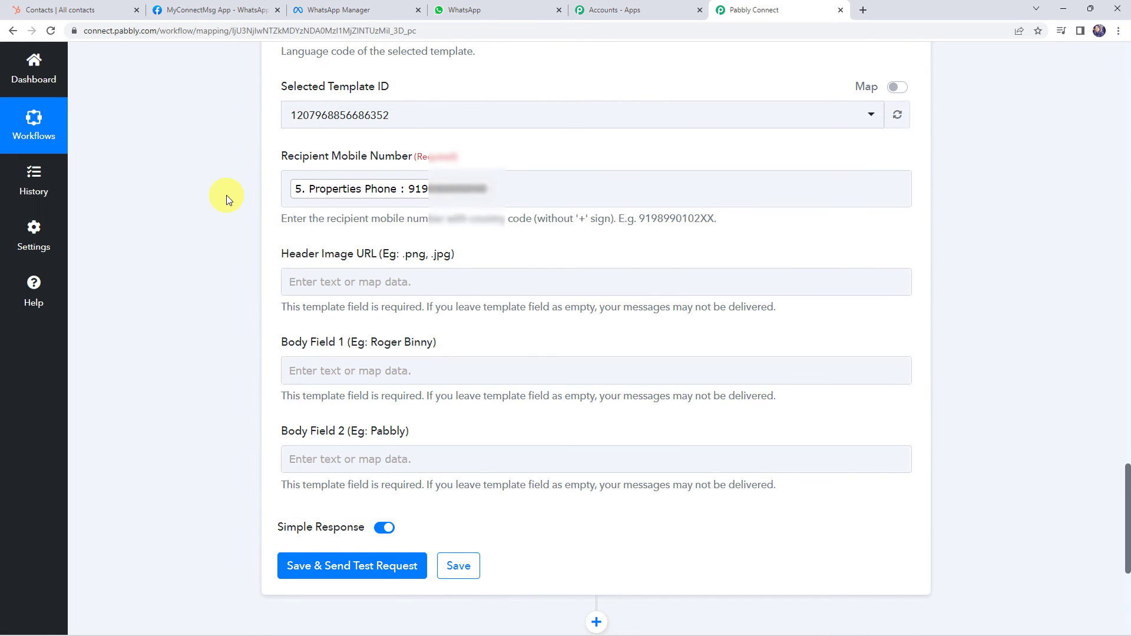
{"action": "left_click", "coordinate": [299, 280]}
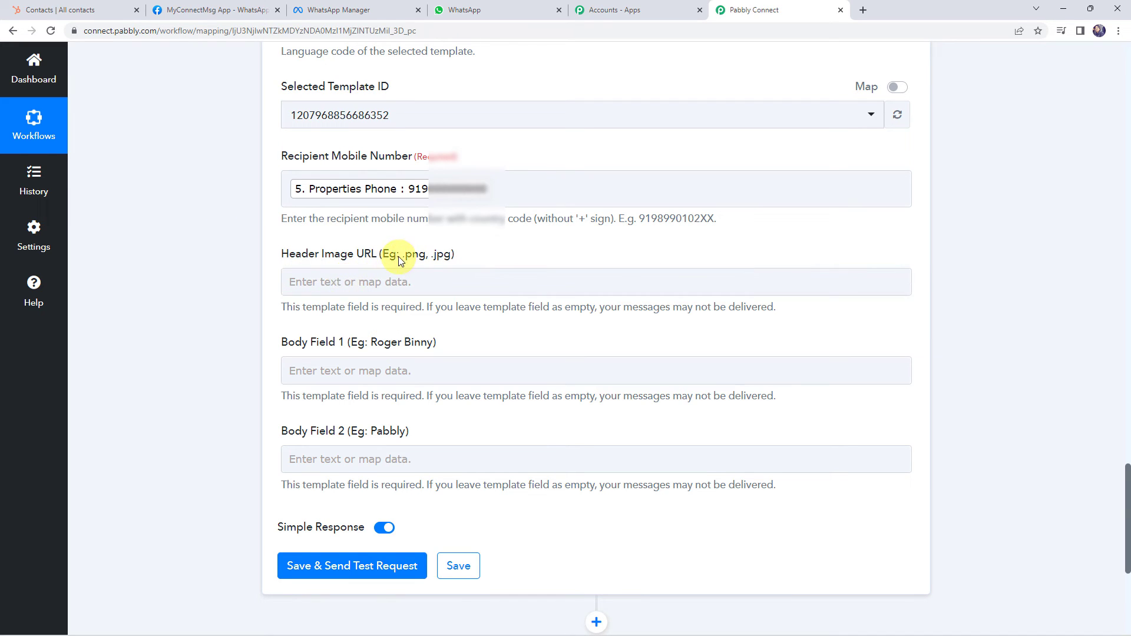
{"action": "left_click_drag", "start_coordinate": [430, 255], "coordinate": [456, 258]}
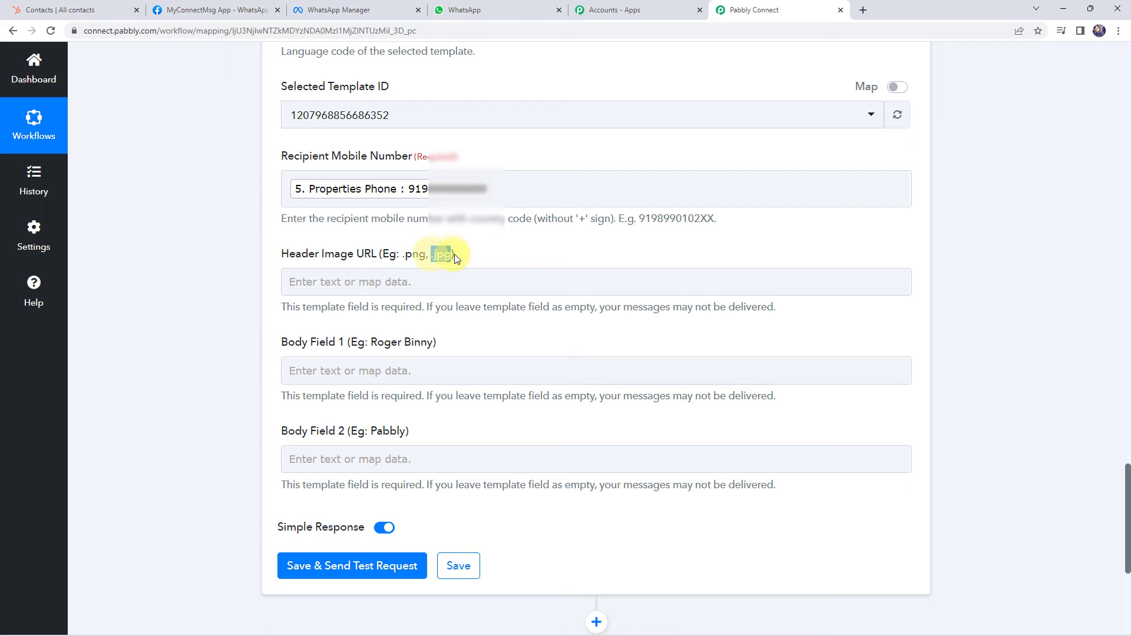
Step: Paste the birthday image URL into the Header Image URL field
{"action": "left_click", "coordinate": [298, 282]}
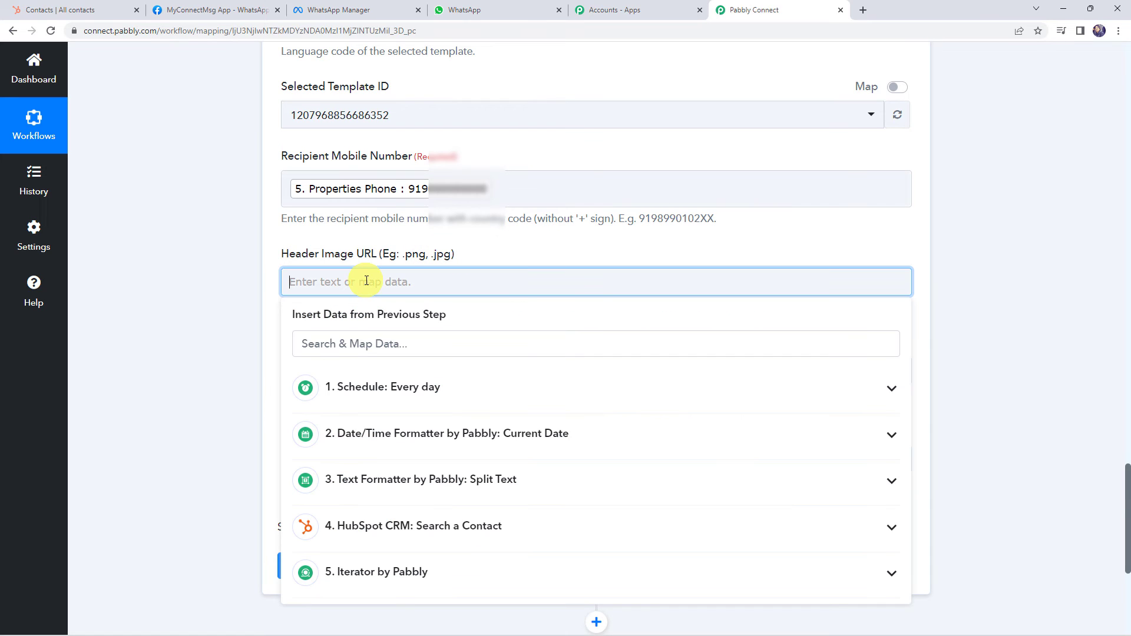
{"action": "type", "text": "https://png.pngtree.com/png-clipart/20210311/original/pngtree-happy-birthday-wishings-sticker-clipart-transparent-background-typography-png-image_5995768.jpg"}
{"action": "left_click", "coordinate": [245, 287]}
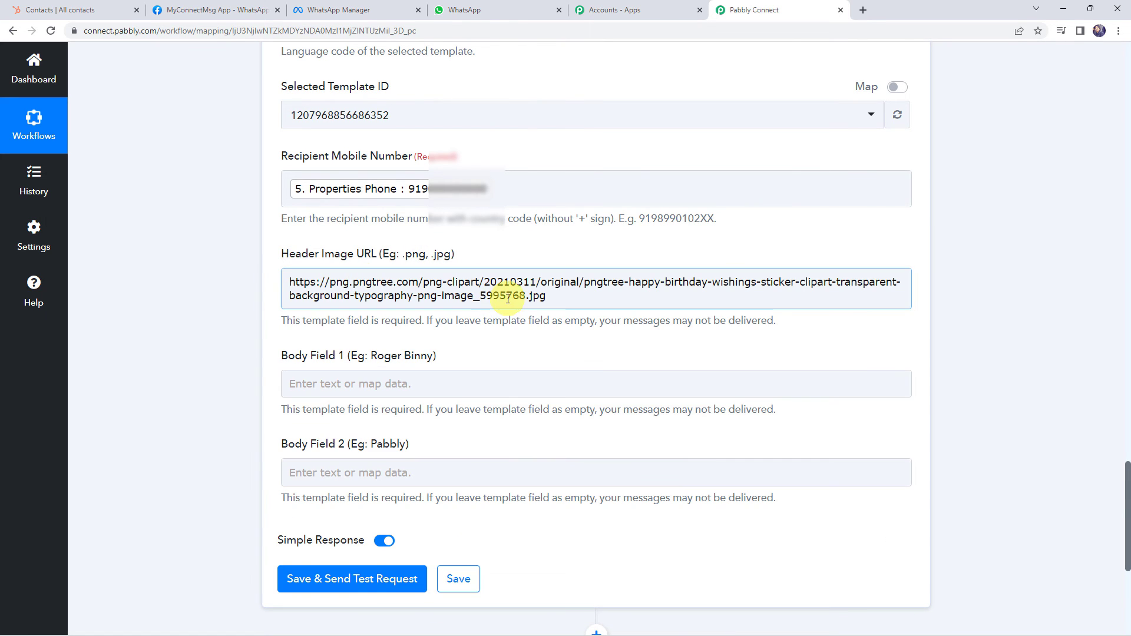
{"action": "left_click_drag", "start_coordinate": [527, 295], "coordinate": [551, 296]}
{"action": "left_click", "coordinate": [150, 326]}
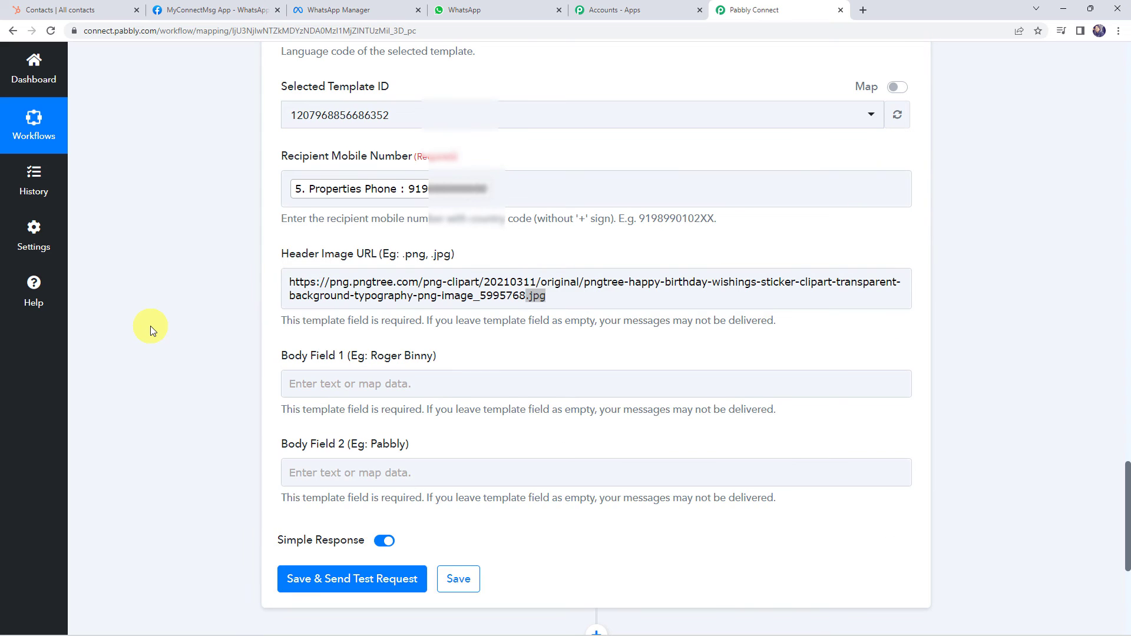
{"action": "scroll", "coordinate": [150, 327], "scroll_direction": "down", "scroll_amount": 2}
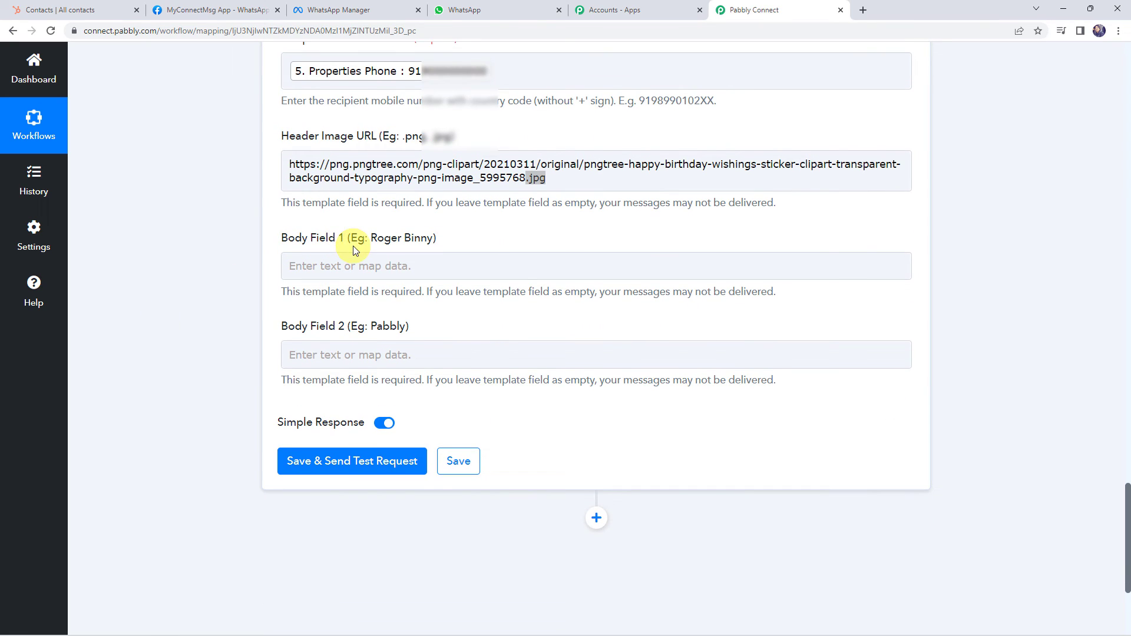
Step: Map the Iterator's Properties Firstname and Properties Lastname into Body Field 1
{"action": "left_click", "coordinate": [317, 268]}
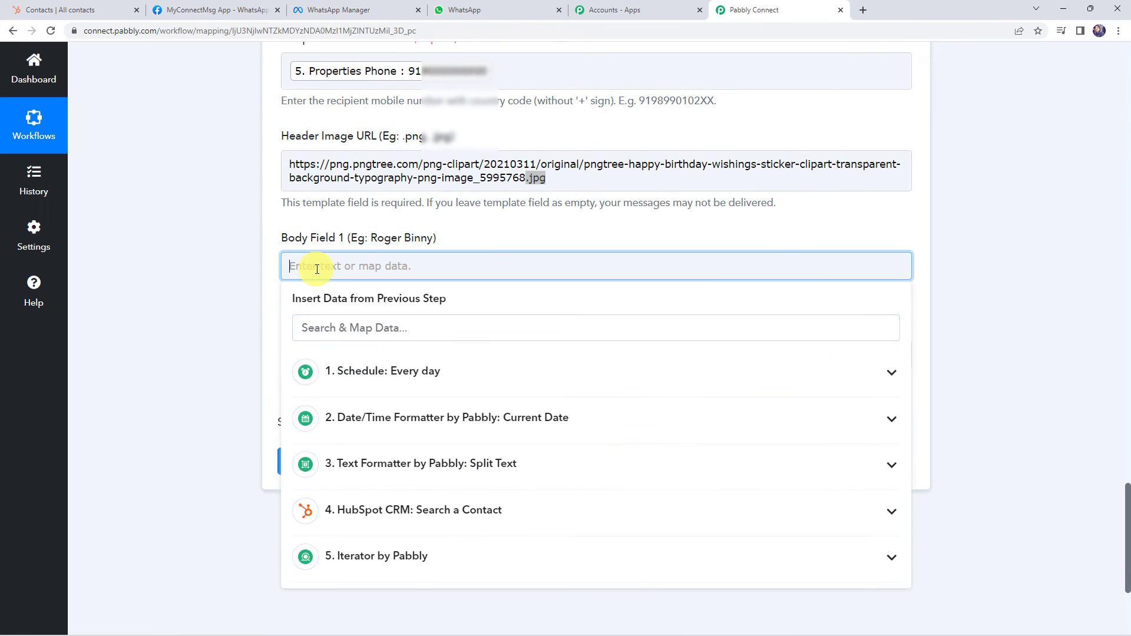
{"action": "scroll", "coordinate": [345, 446], "scroll_direction": "down", "scroll_amount": 4}
{"action": "left_click", "coordinate": [359, 346]}
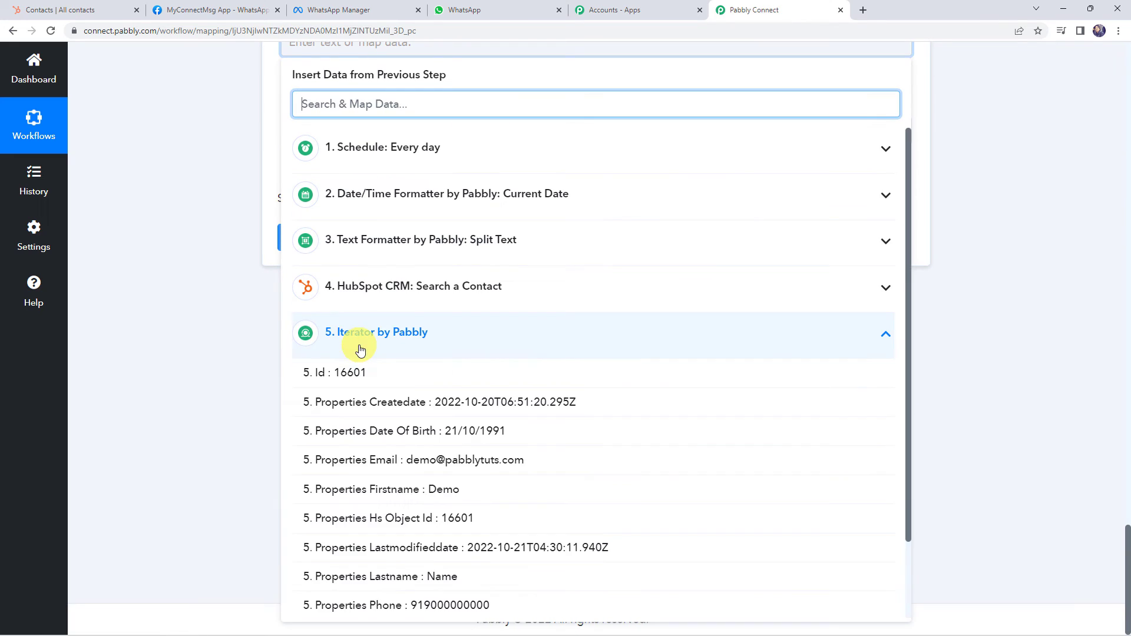
{"action": "left_click", "coordinate": [410, 494]}
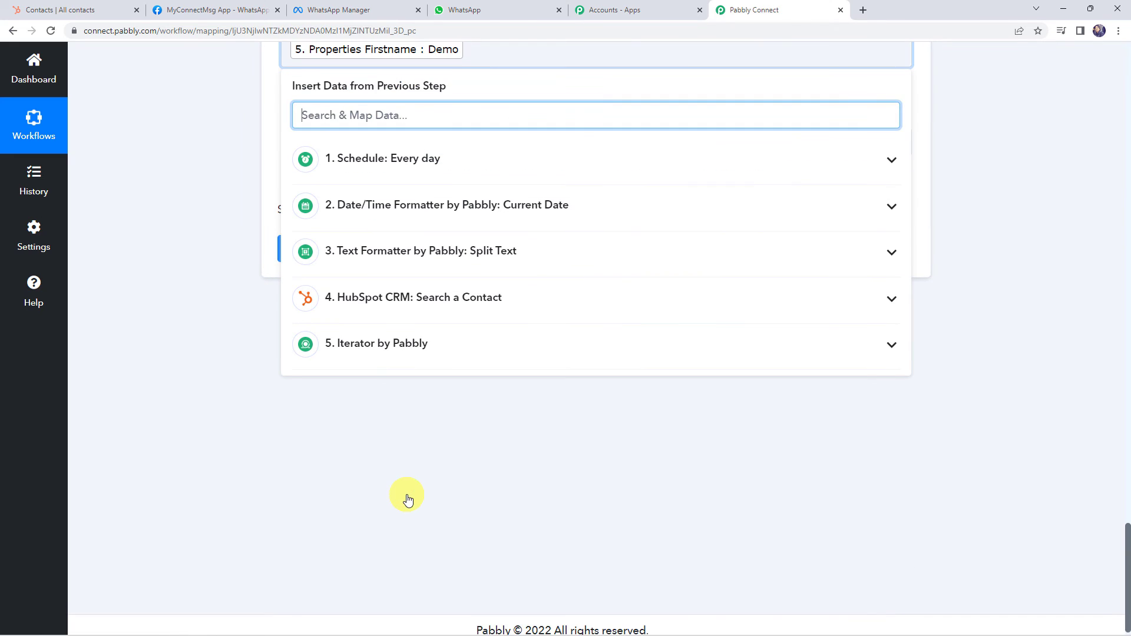
{"action": "left_click", "coordinate": [383, 347]}
{"action": "scroll", "coordinate": [374, 439], "scroll_direction": "down", "scroll_amount": 2}
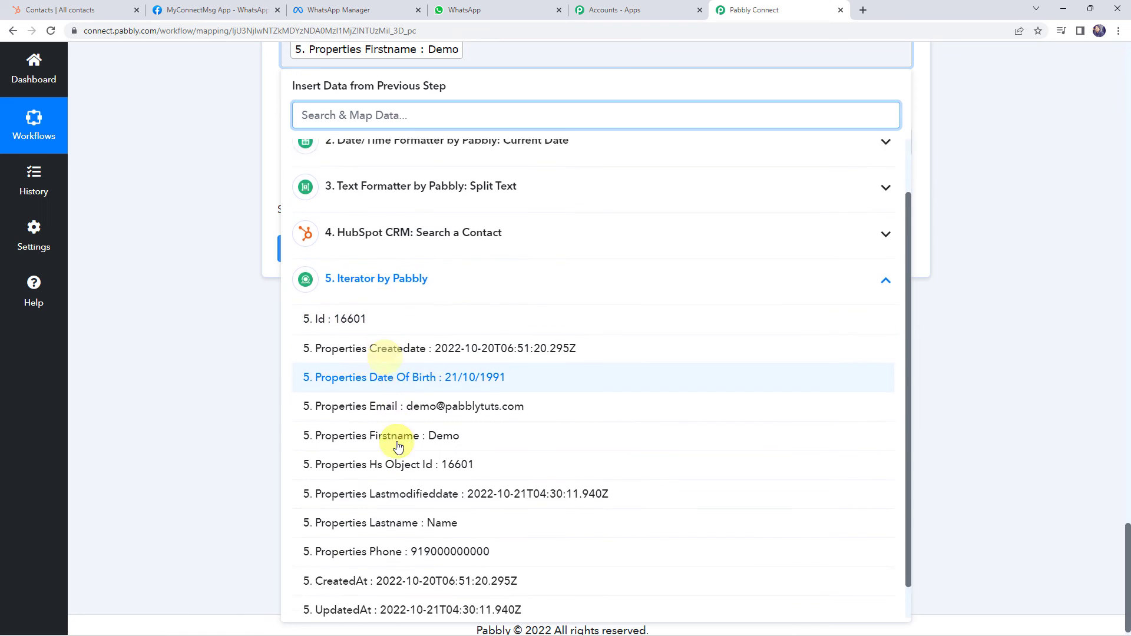
{"action": "left_click", "coordinate": [399, 482]}
{"action": "left_click", "coordinate": [273, 361]}
{"action": "scroll", "coordinate": [273, 361], "scroll_direction": "up", "scroll_amount": 4}
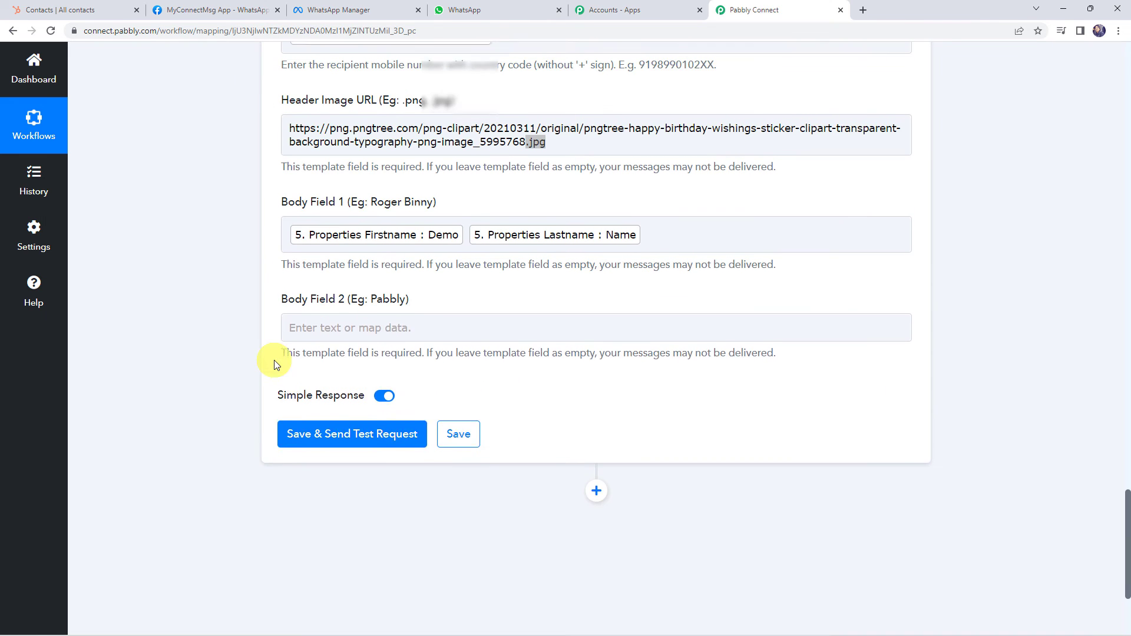
Step: Enter 'Pabbly' in Body Field 2
{"action": "left_click", "coordinate": [300, 378]}
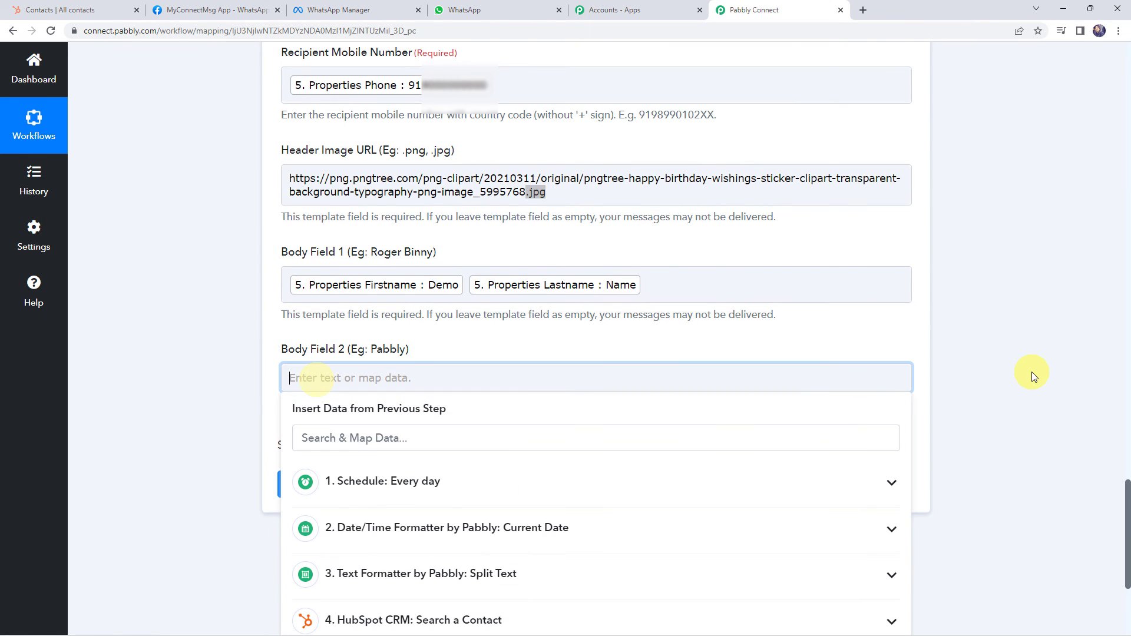
{"action": "type", "text": "Pabbly"}
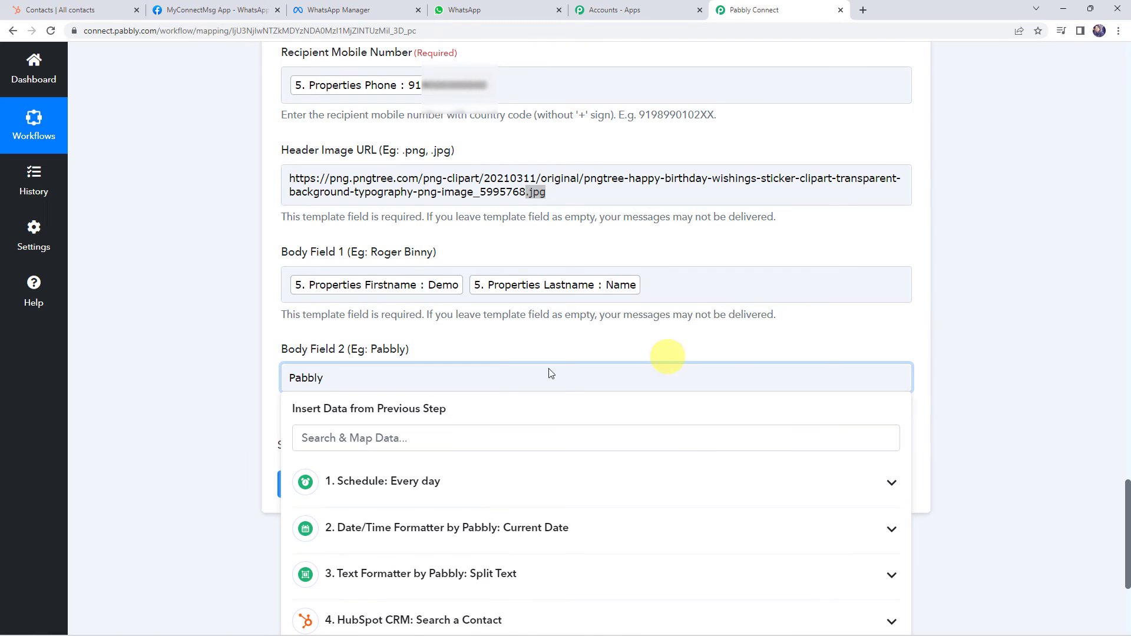
{"action": "left_click", "coordinate": [87, 373]}
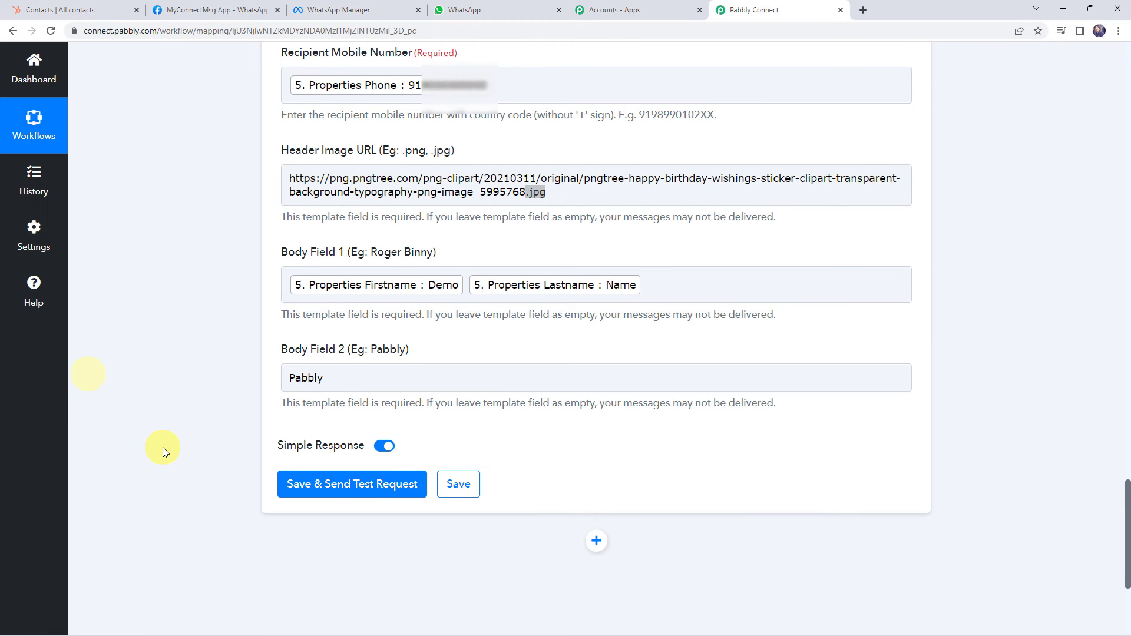
{"action": "scroll", "coordinate": [162, 448], "scroll_direction": "down", "scroll_amount": 2}
Step: Send a test birthday template message and check it arrived in WhatsApp Web
{"action": "left_click", "coordinate": [324, 376]}
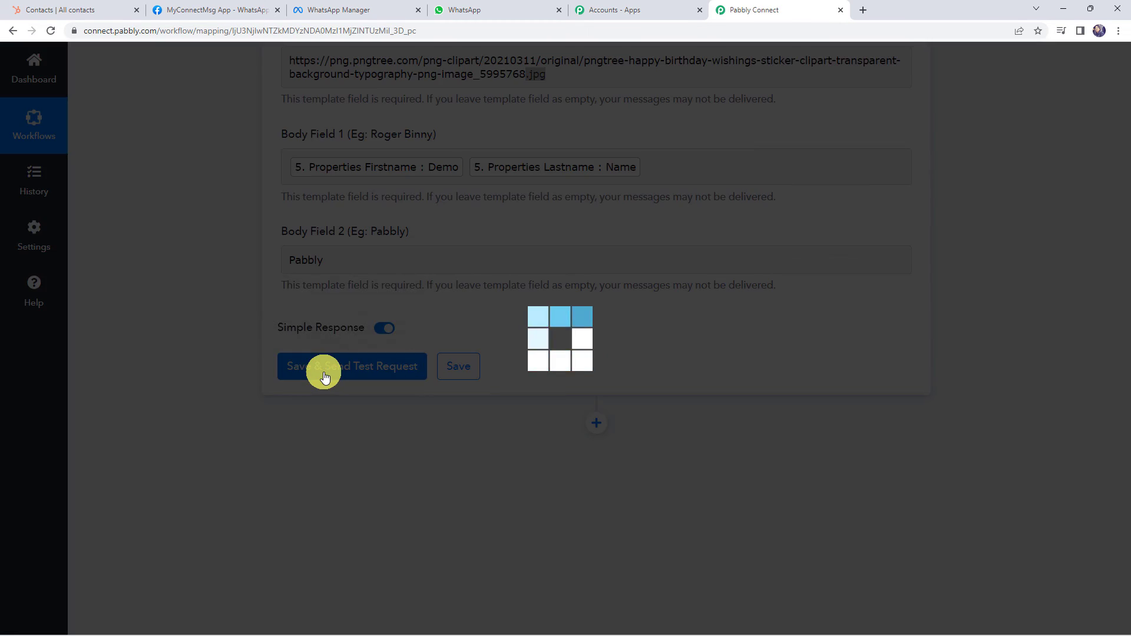
{"action": "scroll", "coordinate": [538, 252], "scroll_direction": "down", "scroll_amount": 3}
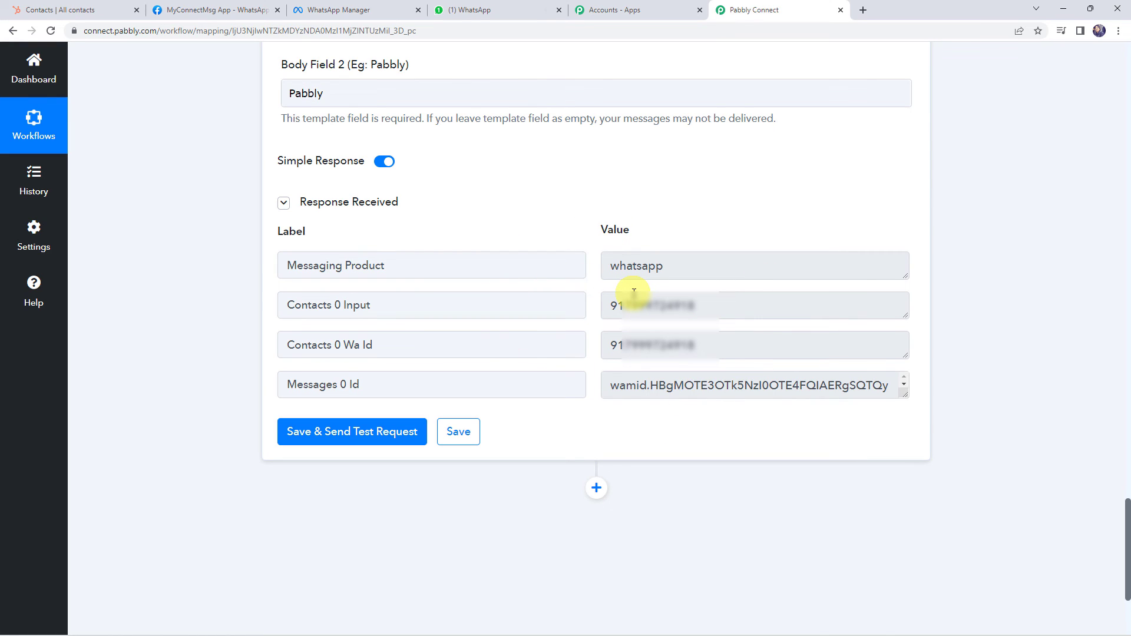
{"action": "left_click", "coordinate": [517, 15]}
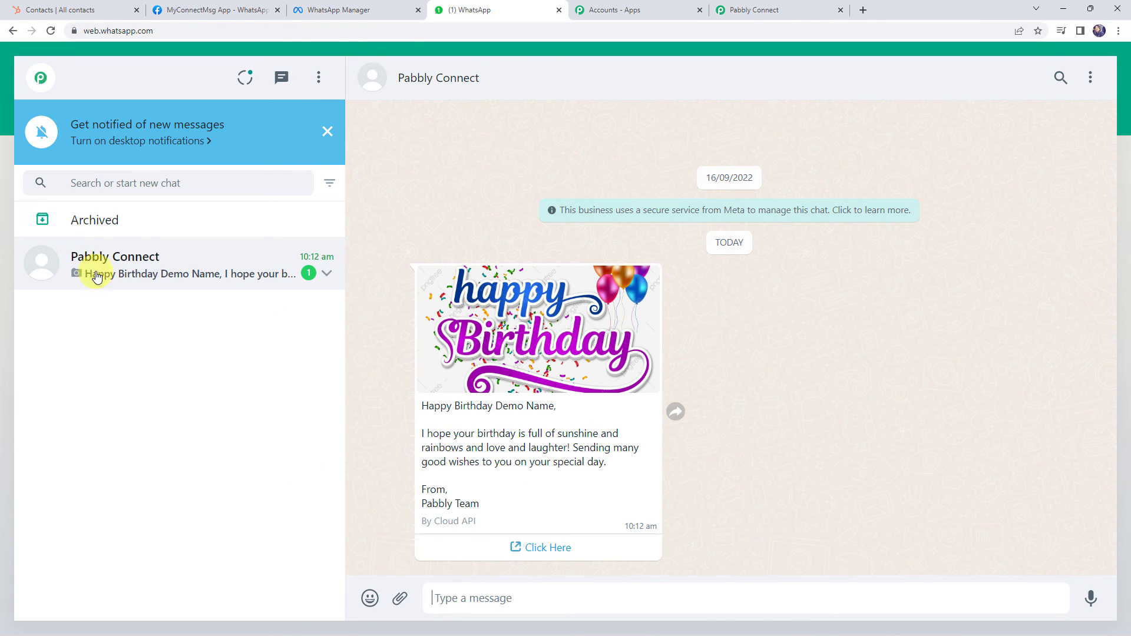
Step: In WhatsApp Web, open the Pabbly Connect chat and check the greeting's contact name
{"action": "left_click", "coordinate": [143, 272]}
{"action": "left_click_drag", "start_coordinate": [495, 408], "coordinate": [573, 415]}
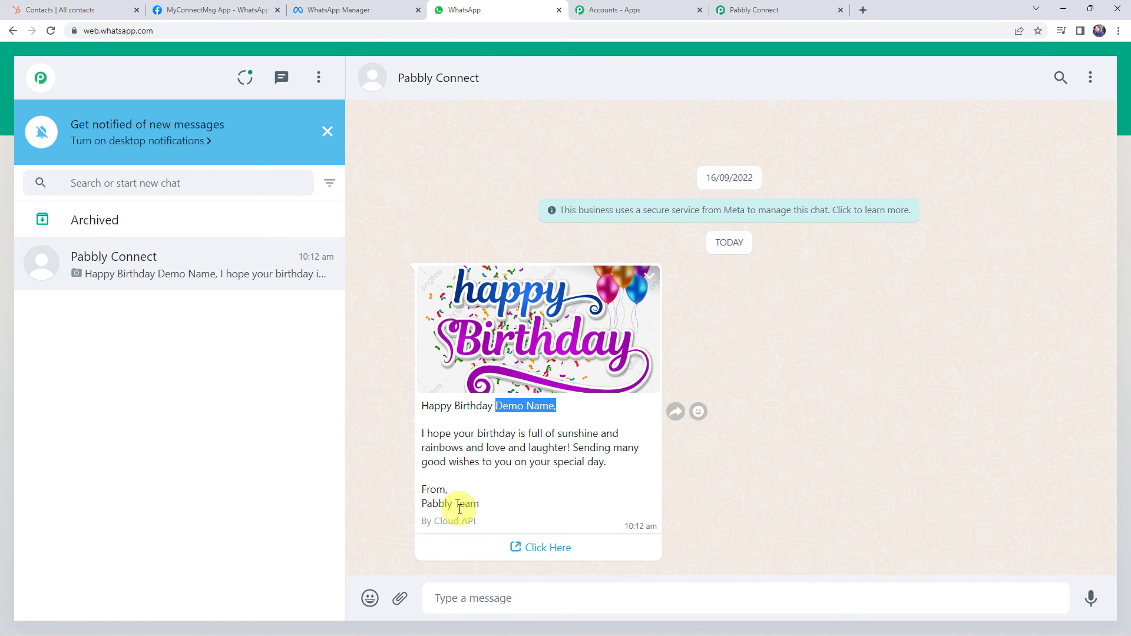
{"action": "left_click", "coordinate": [544, 503]}
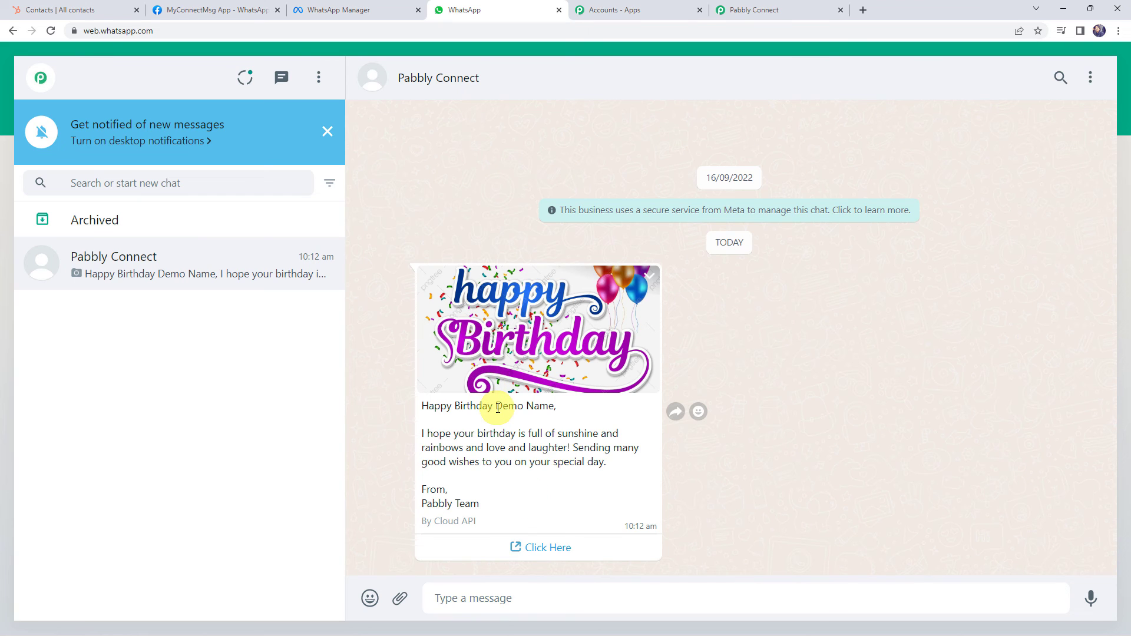
{"action": "left_click_drag", "start_coordinate": [498, 407], "coordinate": [554, 406]}
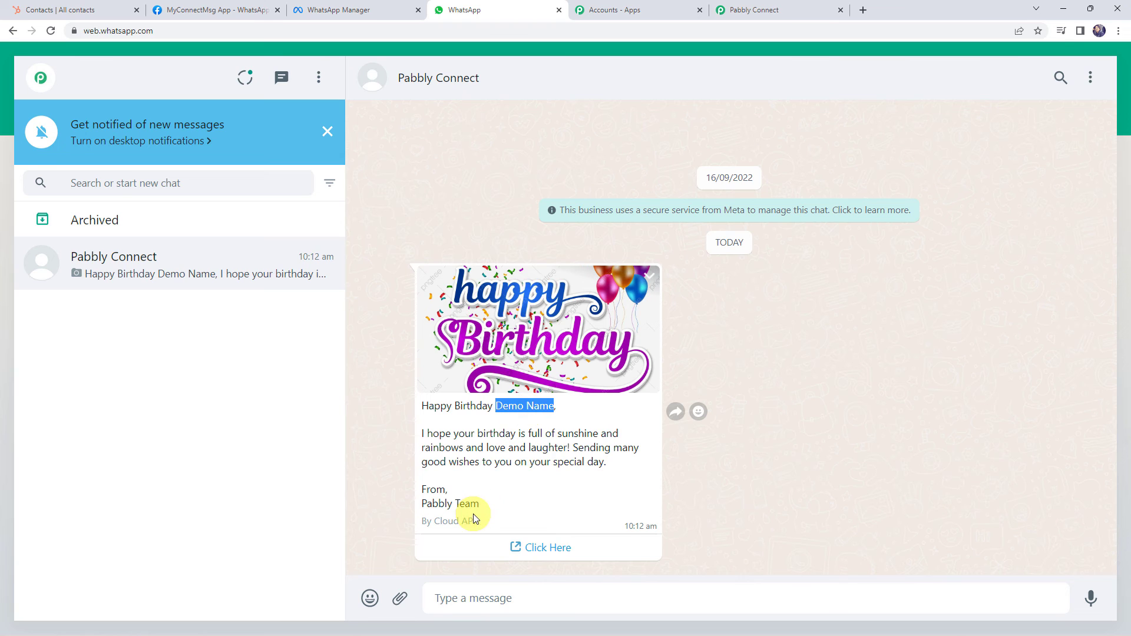
{"action": "left_click_drag", "start_coordinate": [457, 510], "coordinate": [394, 508]}
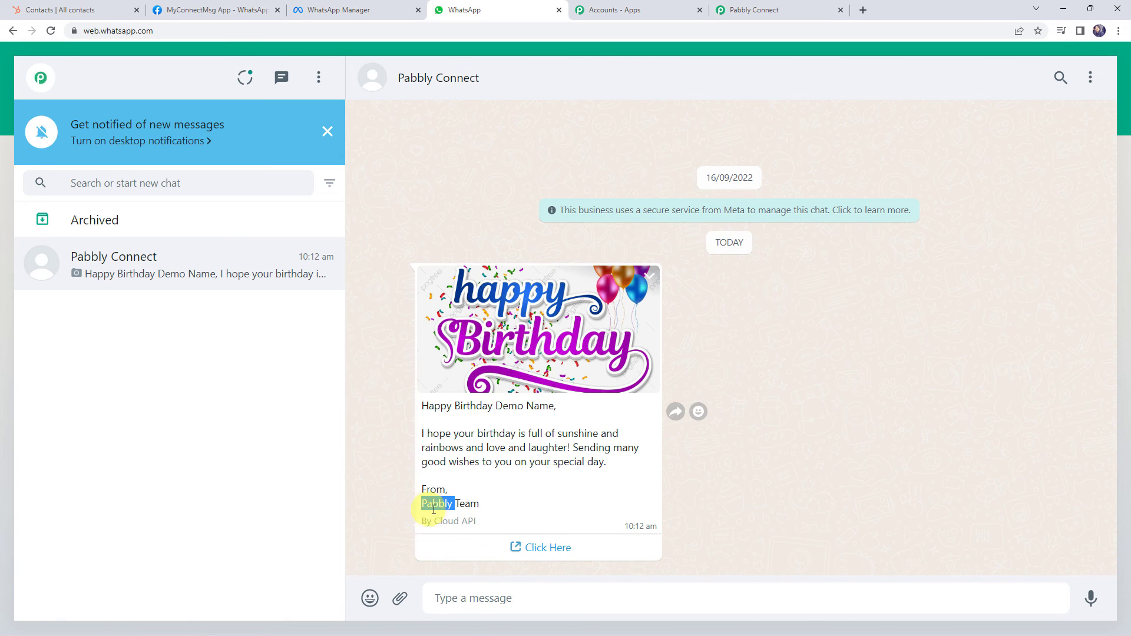
Step: View the birthday image full size, then return to the Pabbly Connect workflow
{"action": "left_click", "coordinate": [539, 337]}
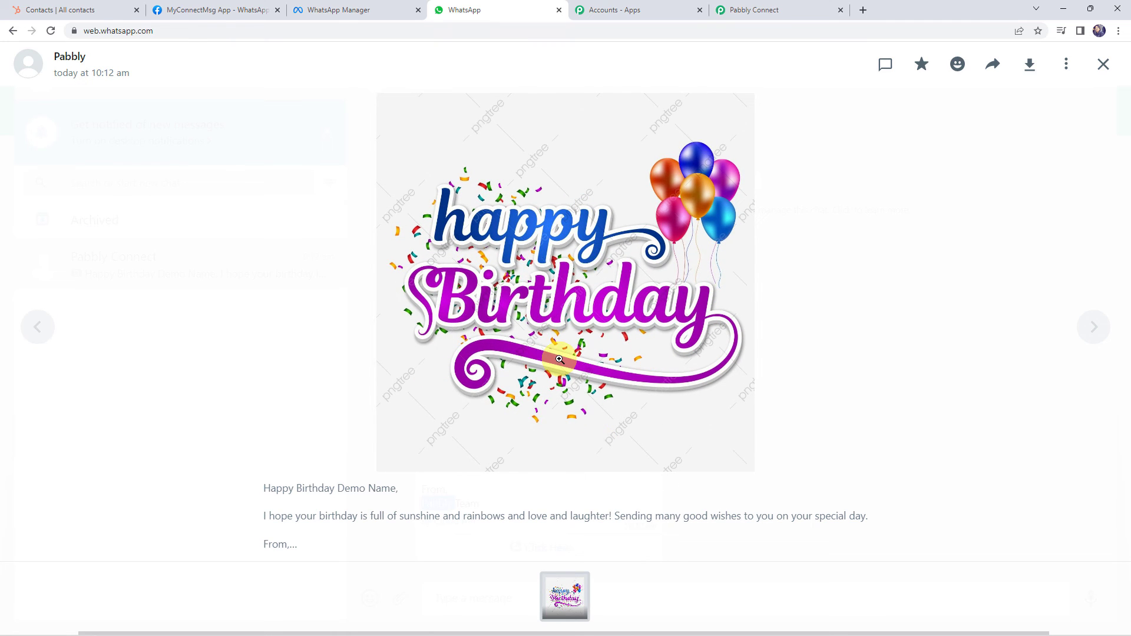
{"action": "key", "text": "Escape"}
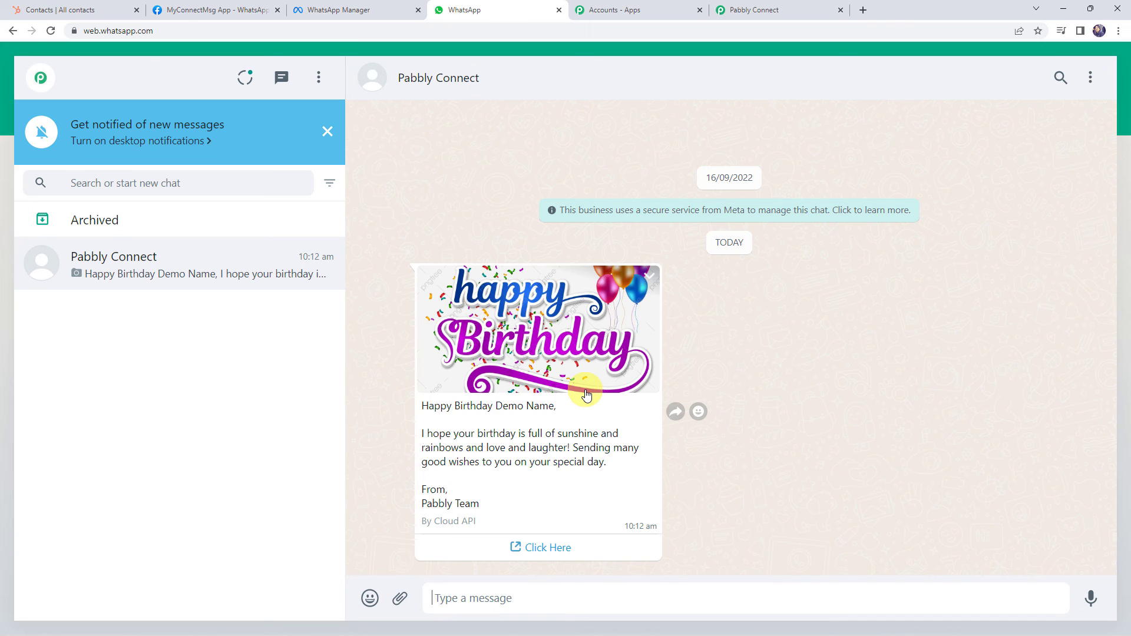
{"action": "left_click", "coordinate": [792, 7]}
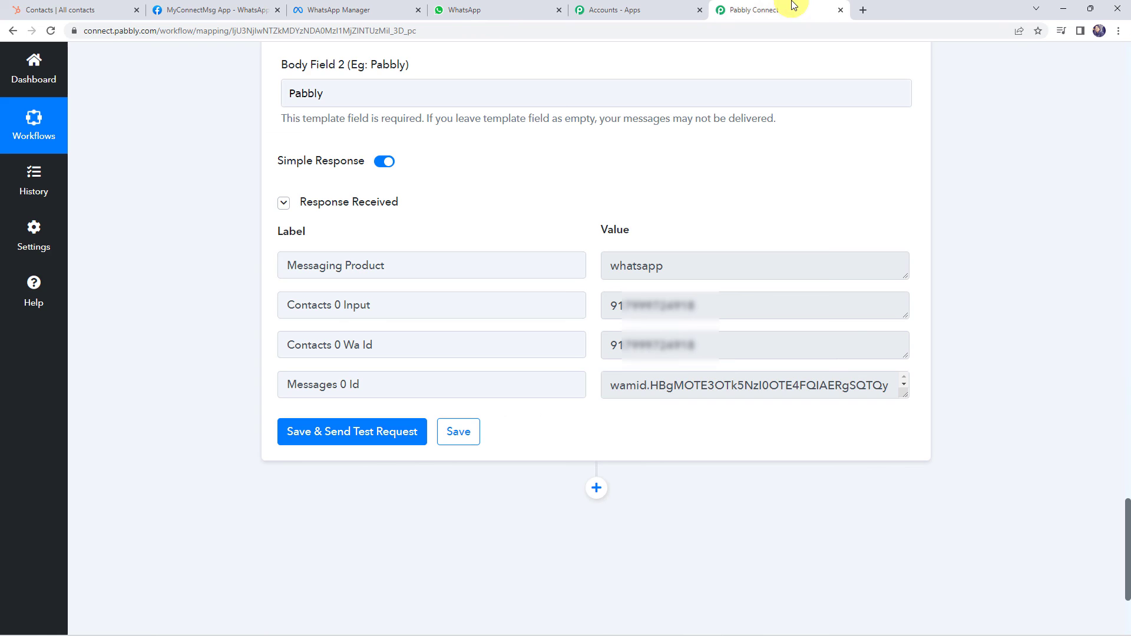
Step: Save the WhatsApp Cloud API template step and scroll back up to the every-day Schedule trigger
{"action": "left_click", "coordinate": [462, 436]}
{"action": "scroll", "coordinate": [188, 341], "scroll_direction": "up", "scroll_amount": 10}
{"action": "scroll", "coordinate": [480, 346], "scroll_direction": "up", "scroll_amount": 5}
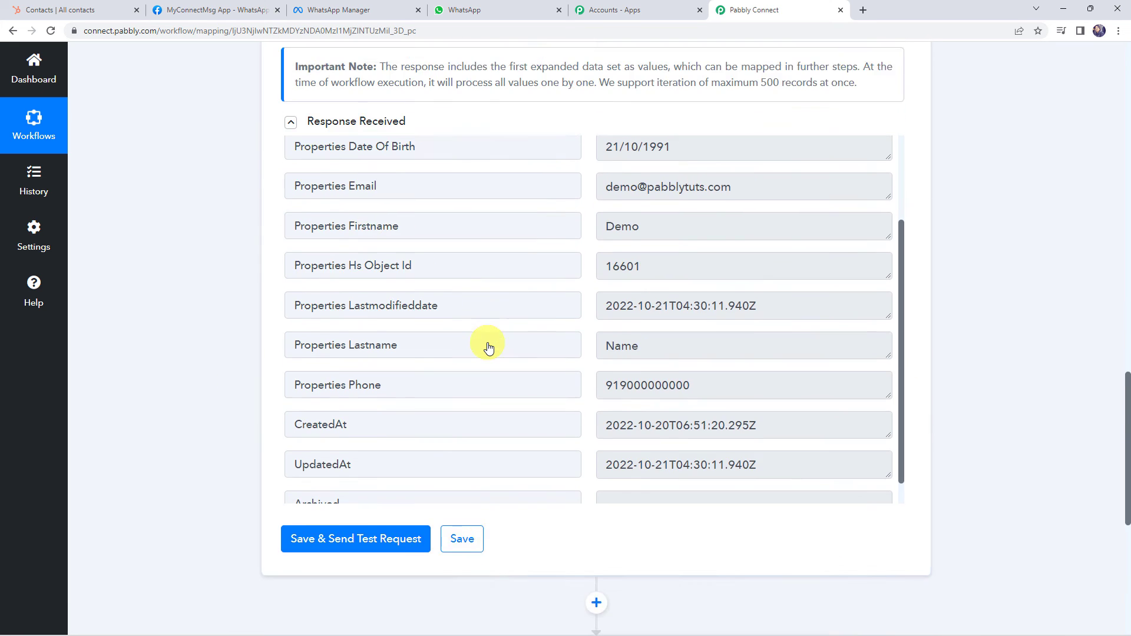
{"action": "scroll", "coordinate": [489, 348], "scroll_direction": "up", "scroll_amount": 15}
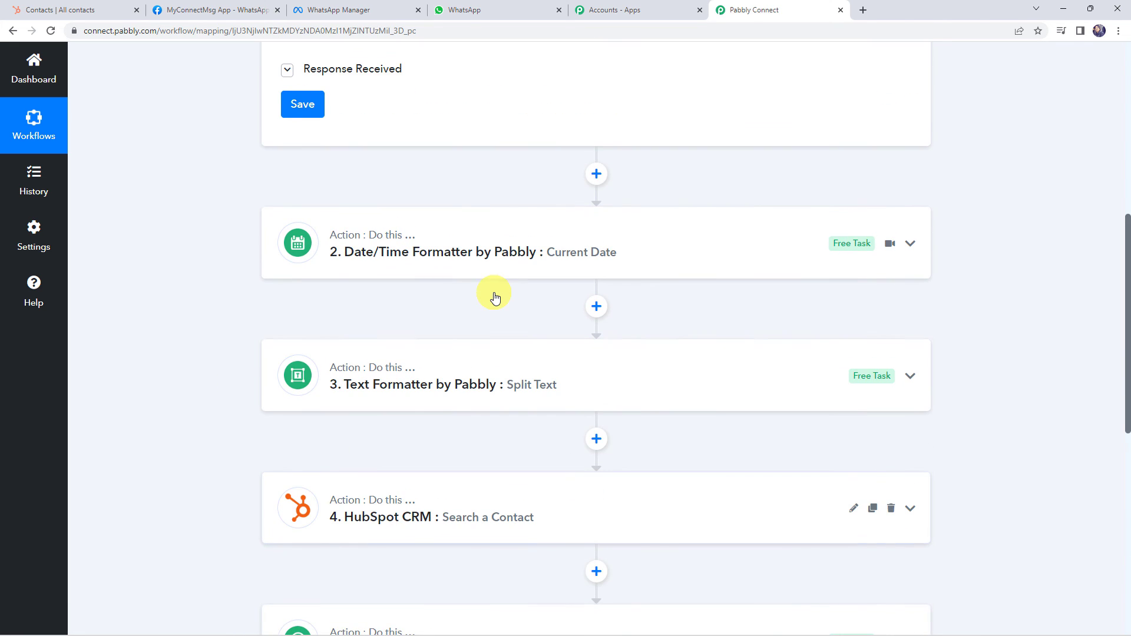
{"action": "scroll", "coordinate": [494, 295], "scroll_direction": "up", "scroll_amount": 8}
Step: Collapse the Schedule by Pabbly trigger and review the chained steps down to WhatsApp Send Template Message
{"action": "left_click", "coordinate": [538, 263]}
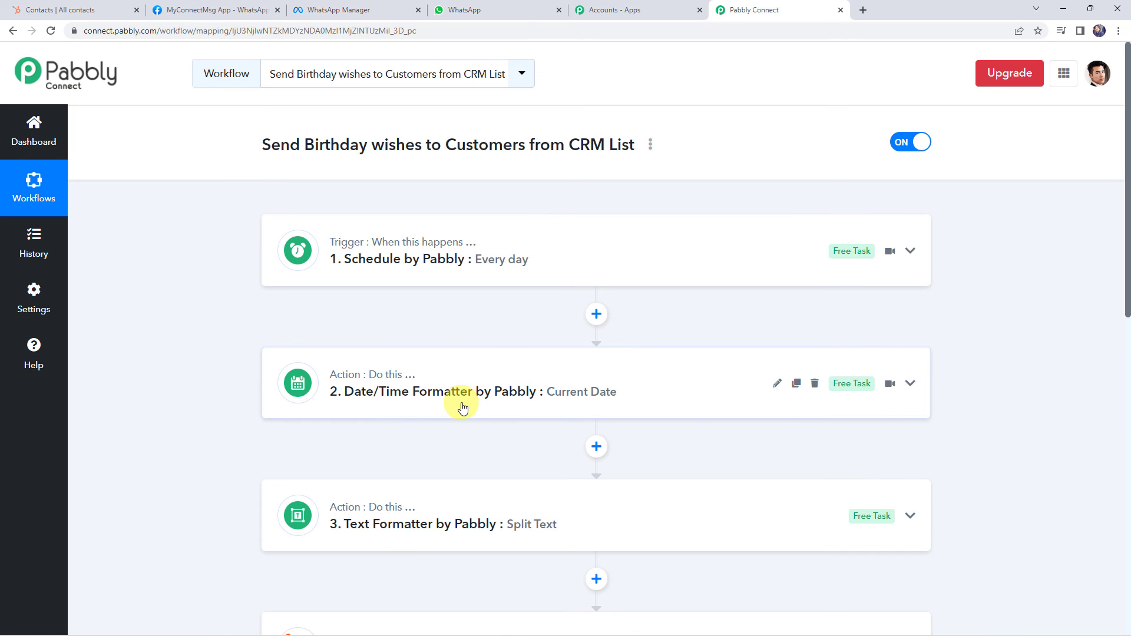
{"action": "scroll", "coordinate": [650, 405], "scroll_direction": "down", "scroll_amount": 1}
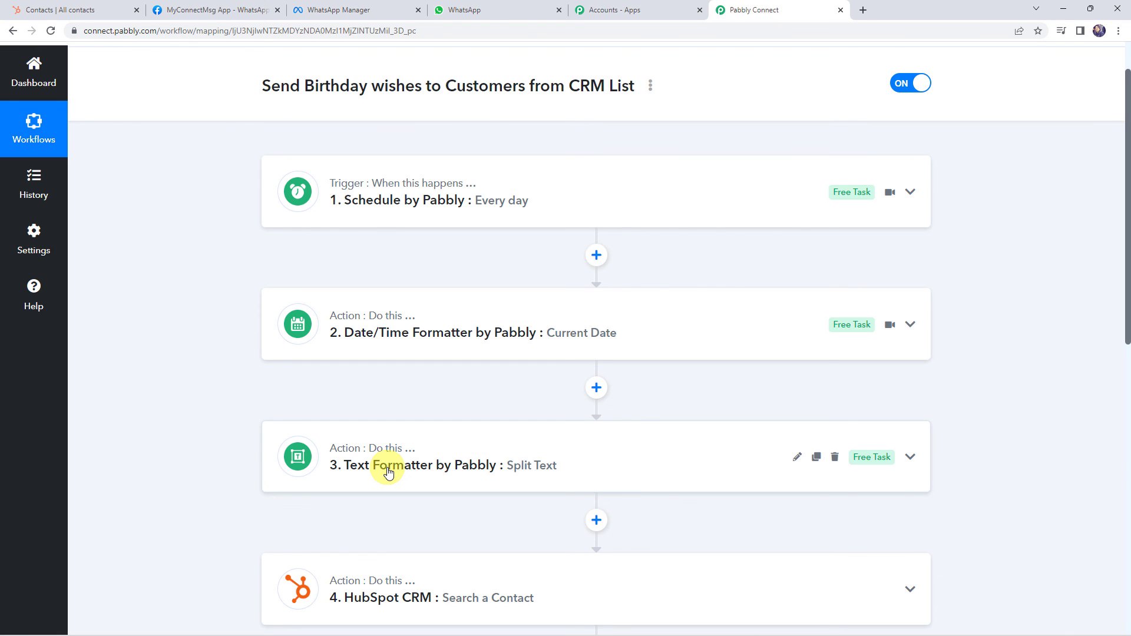
{"action": "scroll", "coordinate": [388, 471], "scroll_direction": "down", "scroll_amount": 2}
{"action": "scroll", "coordinate": [596, 468], "scroll_direction": "down", "scroll_amount": 1}
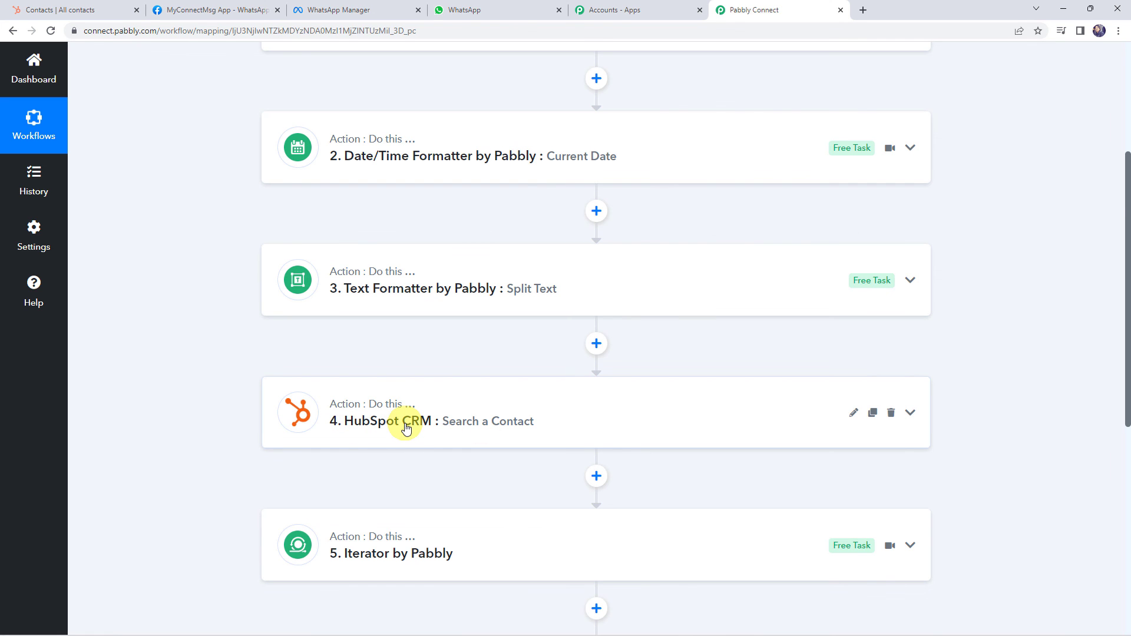
{"action": "scroll", "coordinate": [407, 428], "scroll_direction": "down", "scroll_amount": 2}
{"action": "mouse_move", "coordinate": [369, 444]}
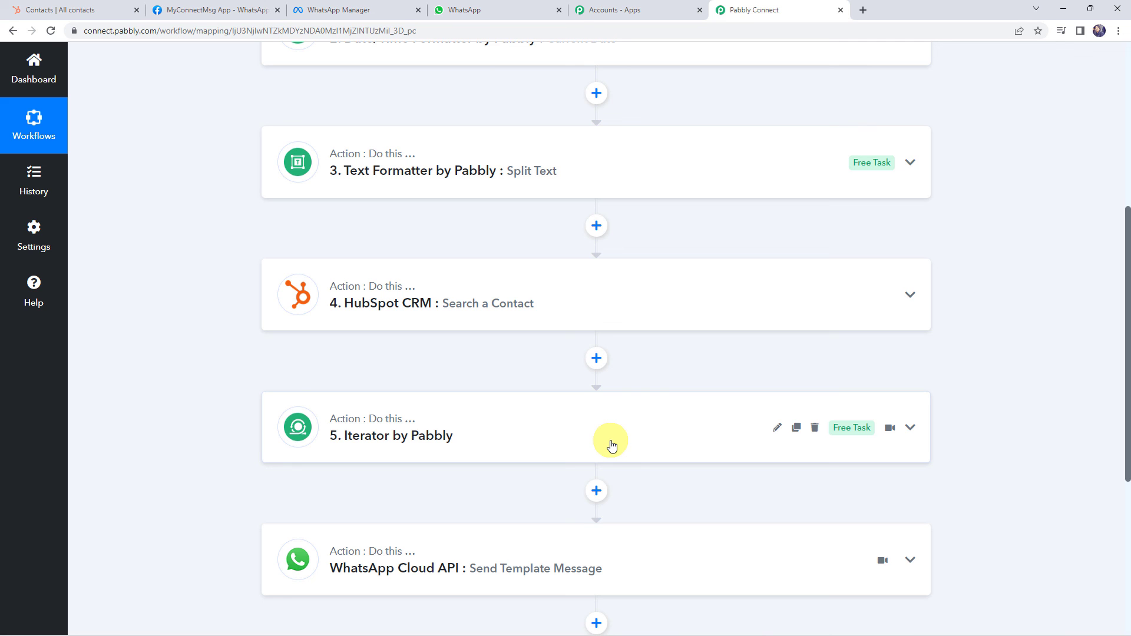
{"action": "mouse_move", "coordinate": [411, 436]}
{"action": "mouse_move", "coordinate": [639, 437]}
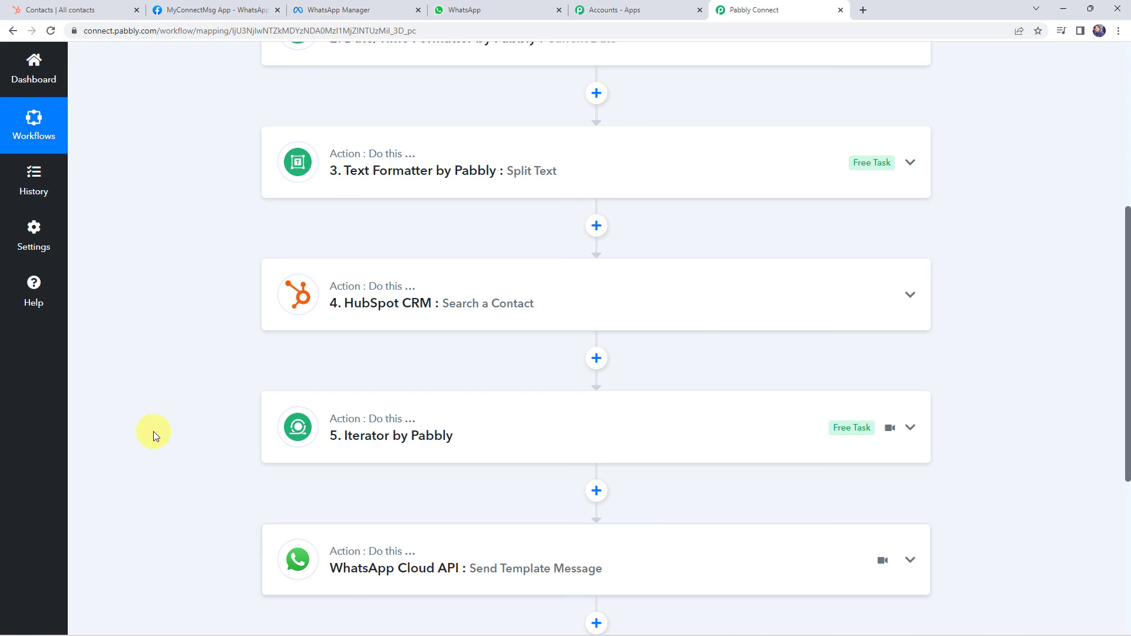
{"action": "scroll", "coordinate": [208, 368], "scroll_direction": "up", "scroll_amount": 5}
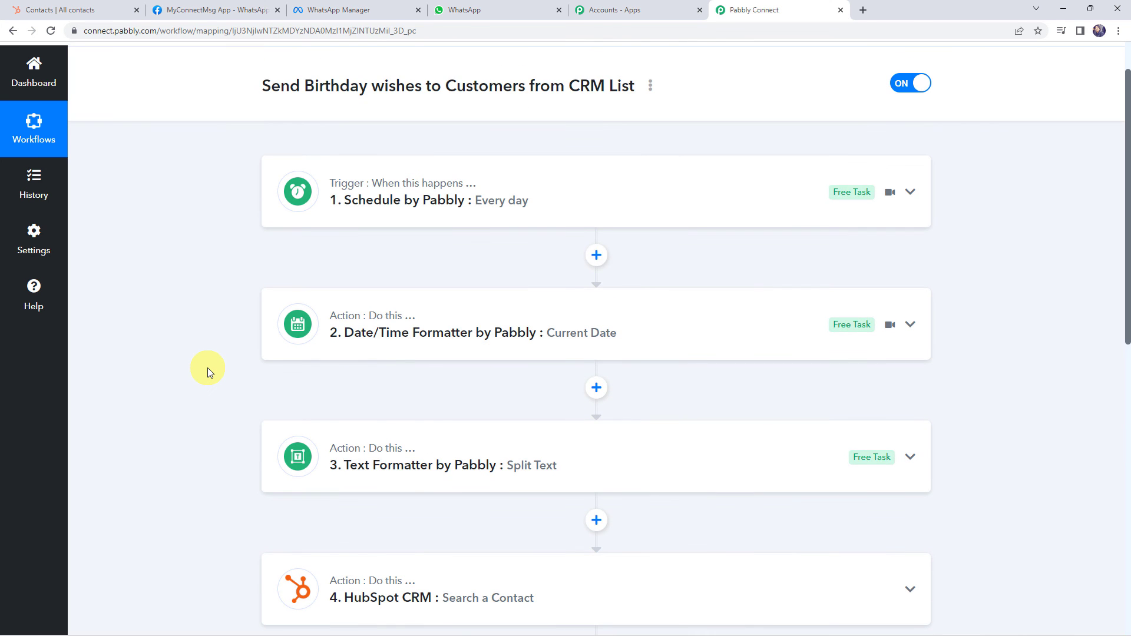